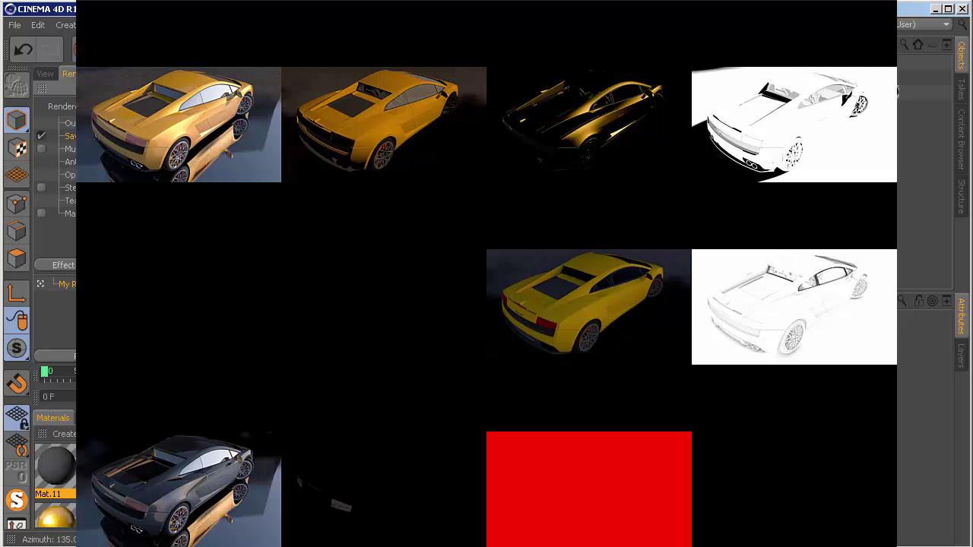
- Return to the Cinema 4D 3D viewport to view the yellow car scene
left_click(43, 75)
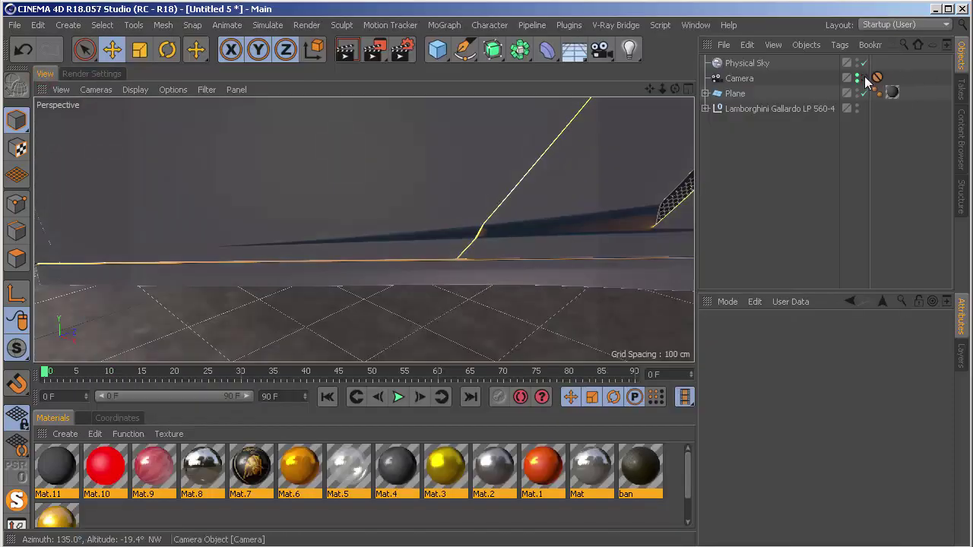
left_click(865, 78)
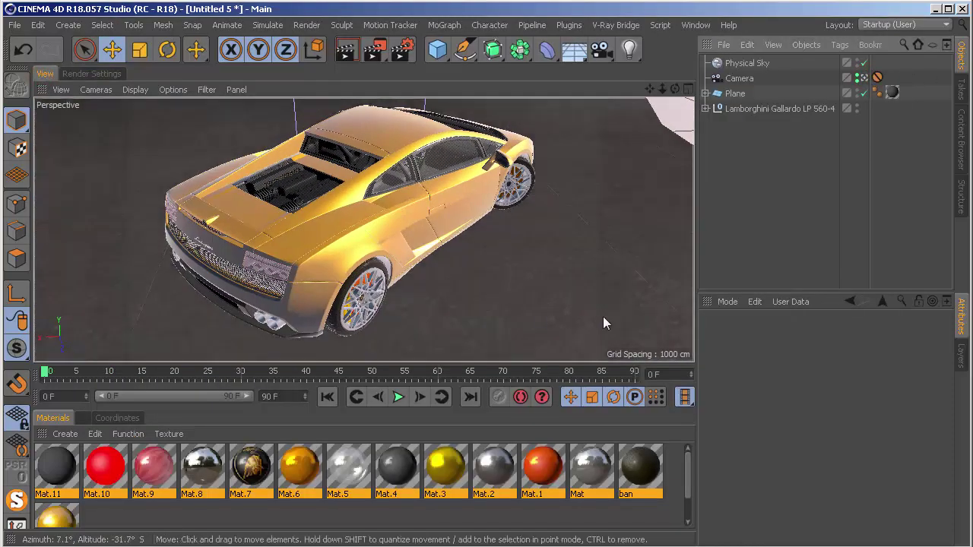
left_click(356, 52)
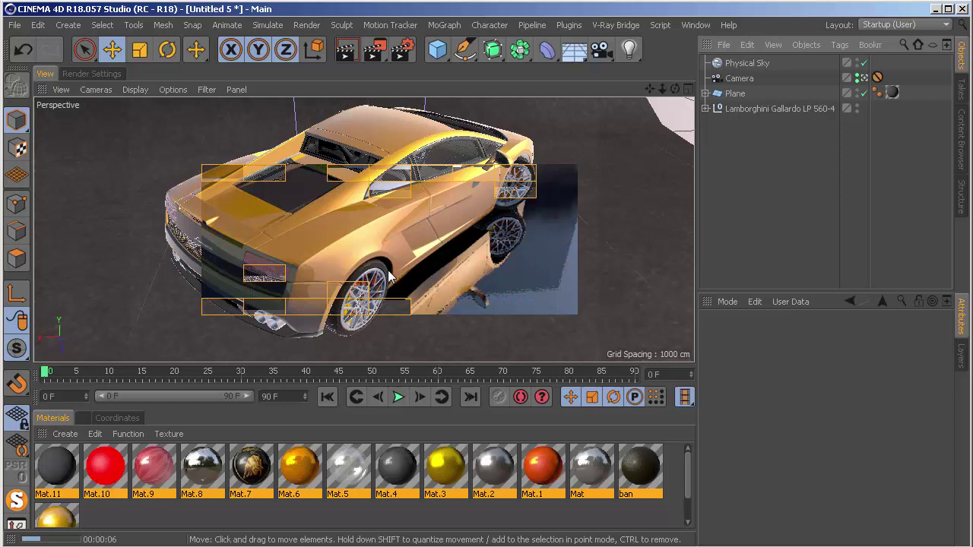
left_click(778, 177)
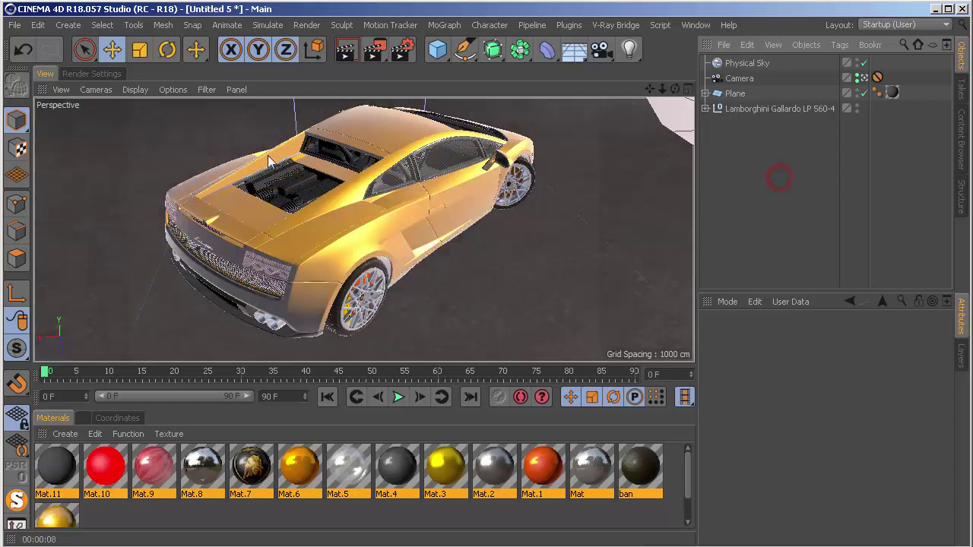
- Add Ambient Occlusion and Global Illumination effects to the render settings
left_click(89, 75)
left_click(49, 264)
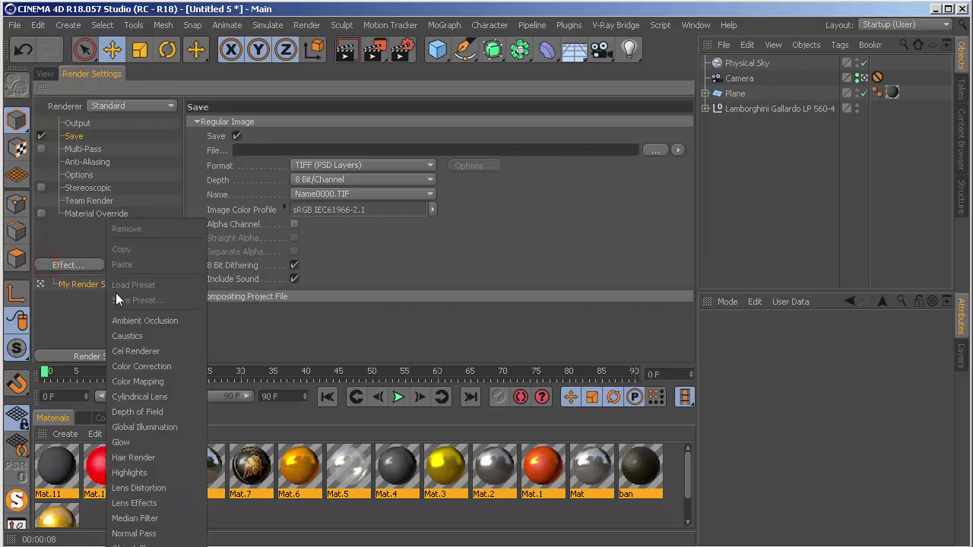
left_click(145, 321)
left_click(95, 267)
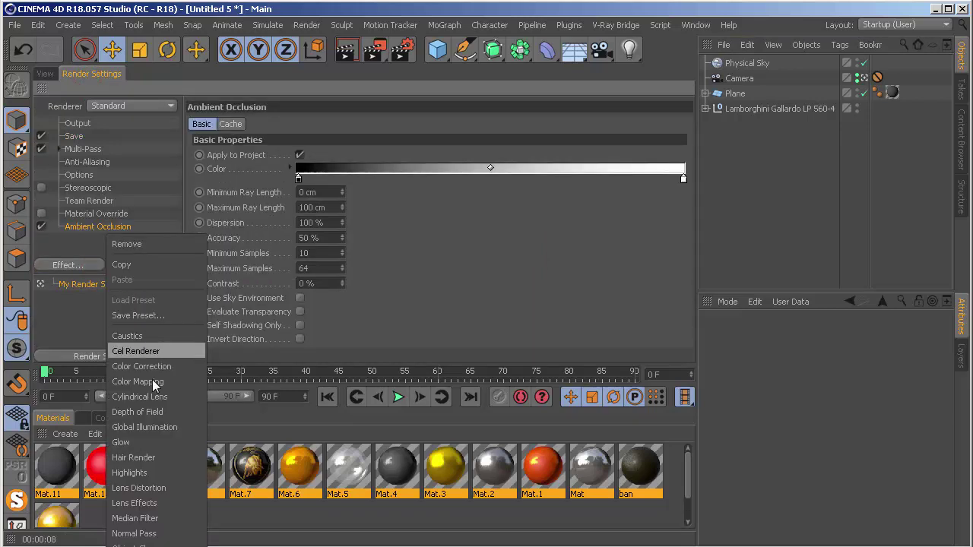
left_click(139, 428)
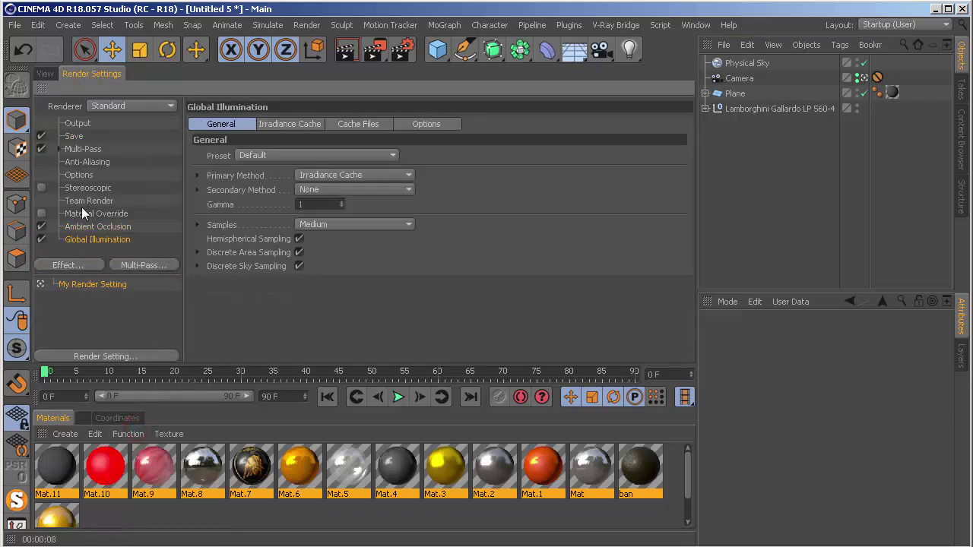
- Set GI samples and irradiance cache record density both to Low
left_click(321, 226)
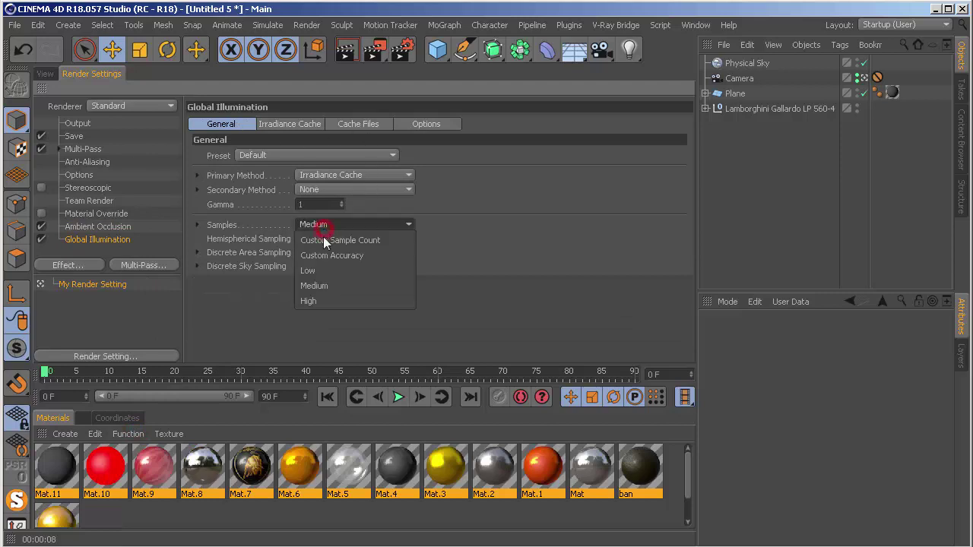
left_click(310, 270)
left_click(289, 124)
left_click(300, 155)
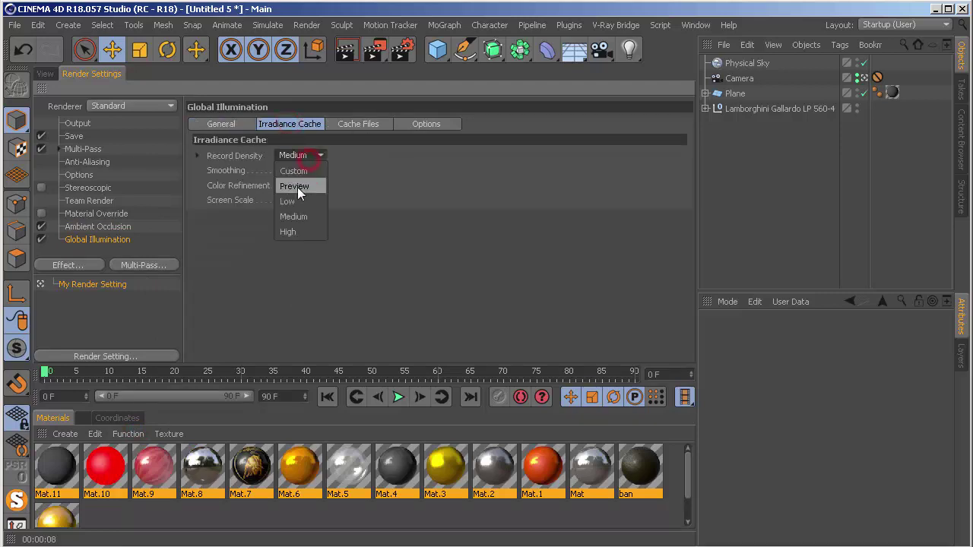
left_click(292, 201)
left_click(94, 107)
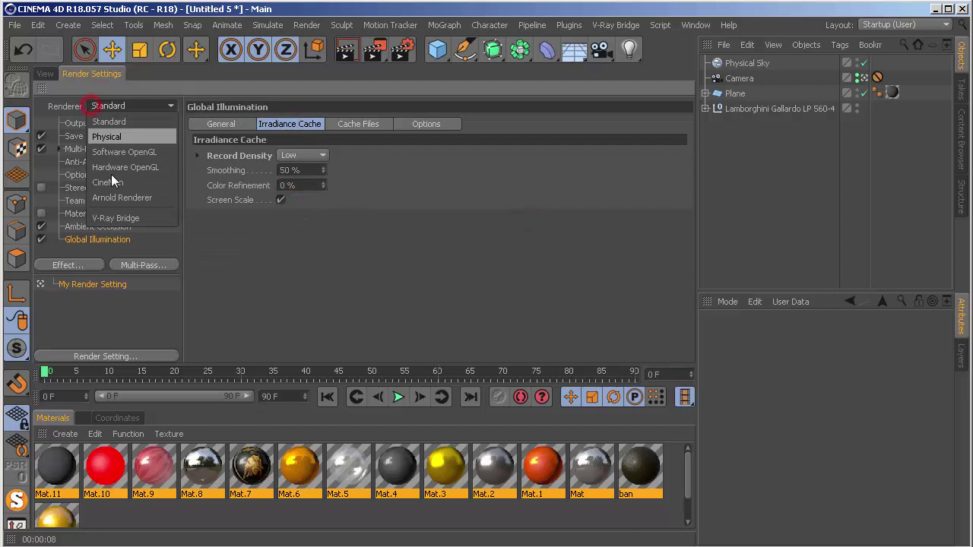
- Switch the renderer to Physical and add all image layers as multi-passes
left_click(123, 137)
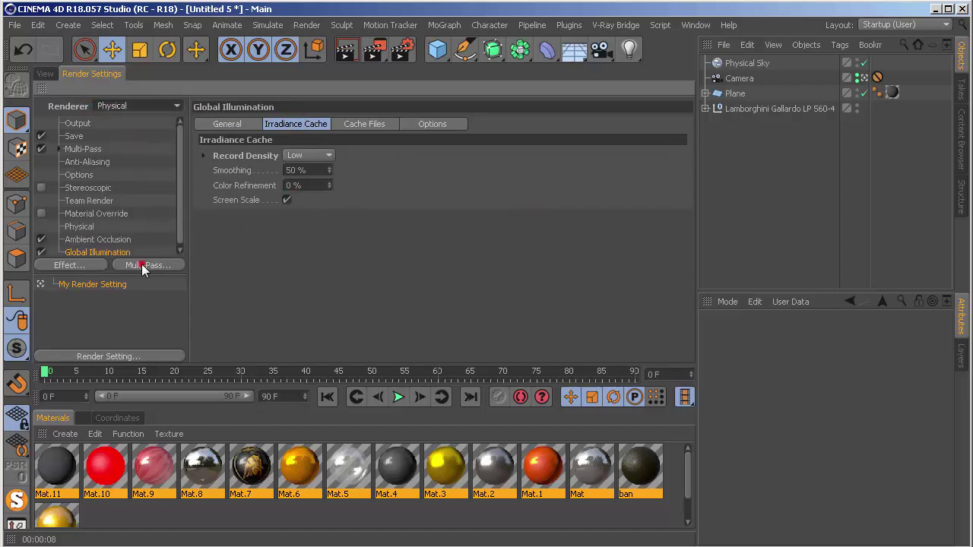
left_click(143, 268)
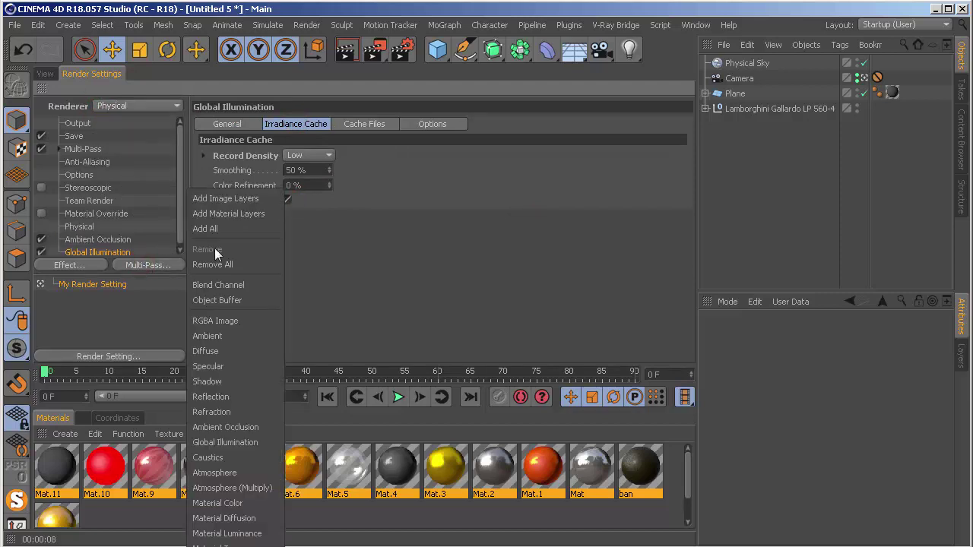
left_click(230, 200)
- Browse the added multi-pass list, inspecting the Specular and Refraction pass entries
scroll(178, 159, "down", 3)
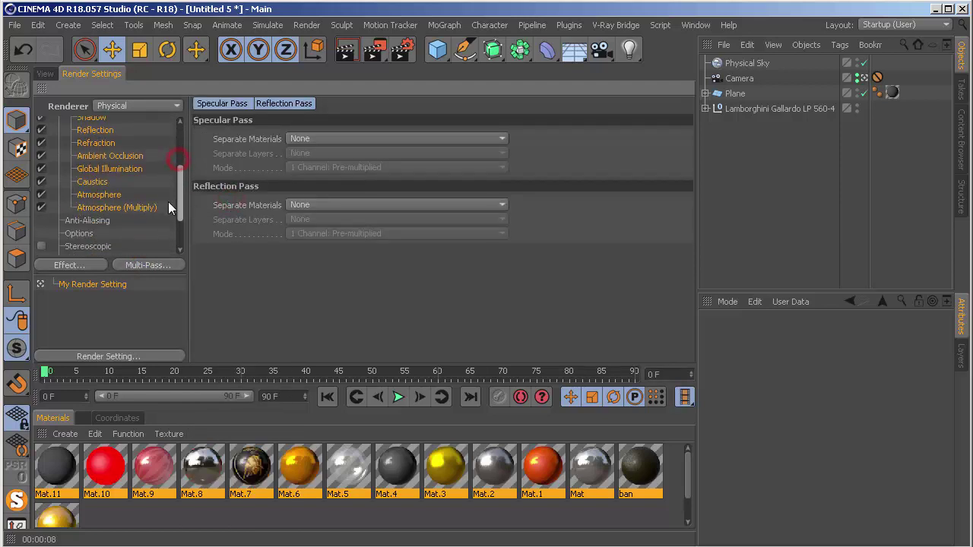
scroll(168, 202, "up", 1)
scroll(172, 178, "up", 2)
scroll(173, 179, "down", 2)
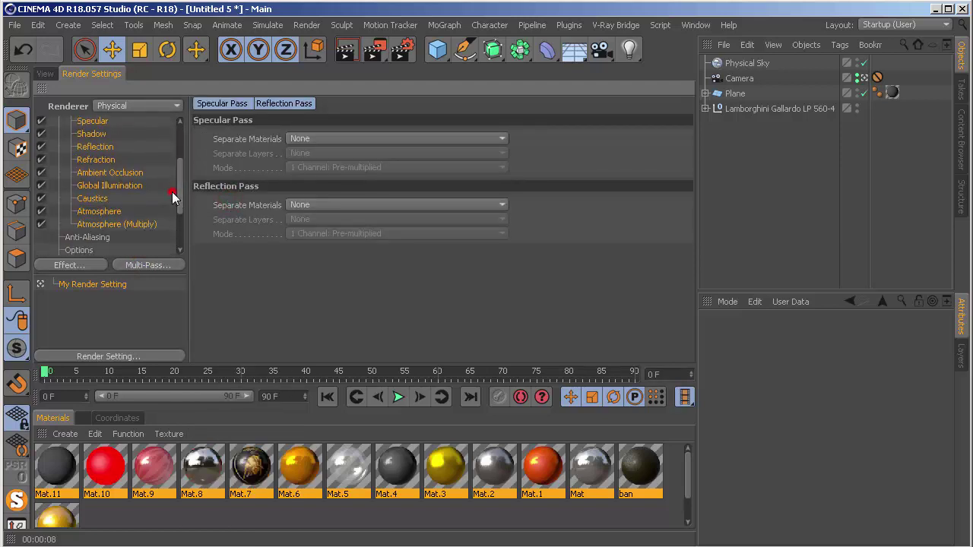
left_click(175, 177)
scroll(180, 186, "up", 2)
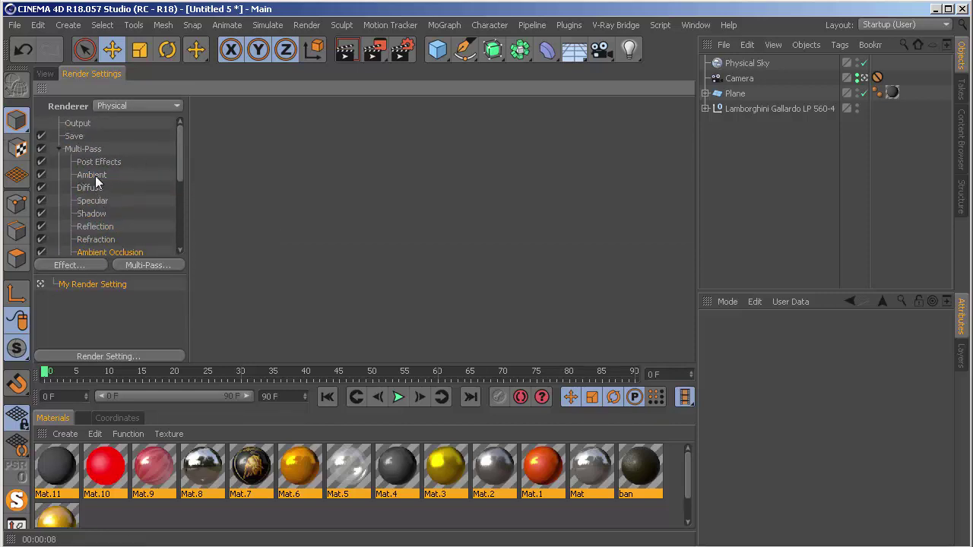
left_click(94, 201)
scroll(122, 217, "down", 5)
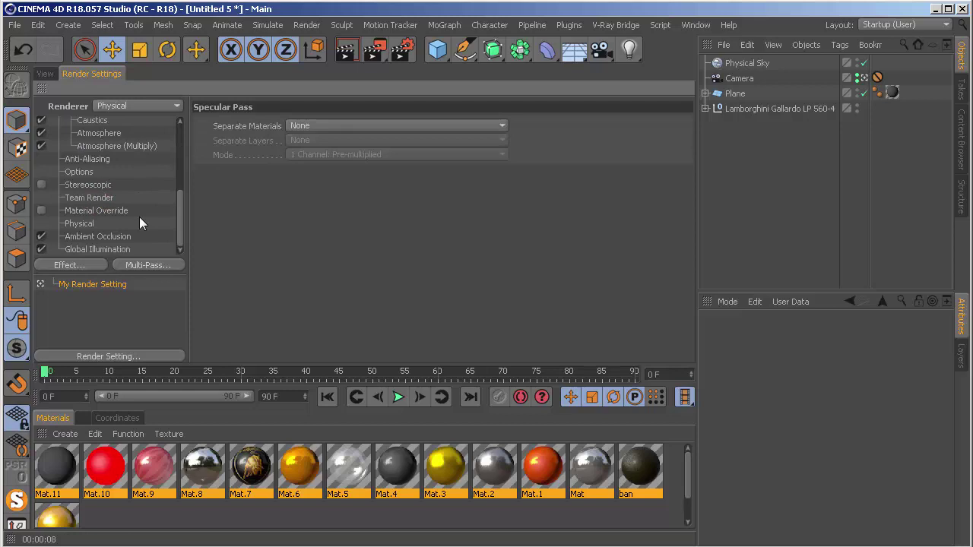
scroll(115, 213, "up", 5)
scroll(125, 179, "down", 3)
left_click(106, 149)
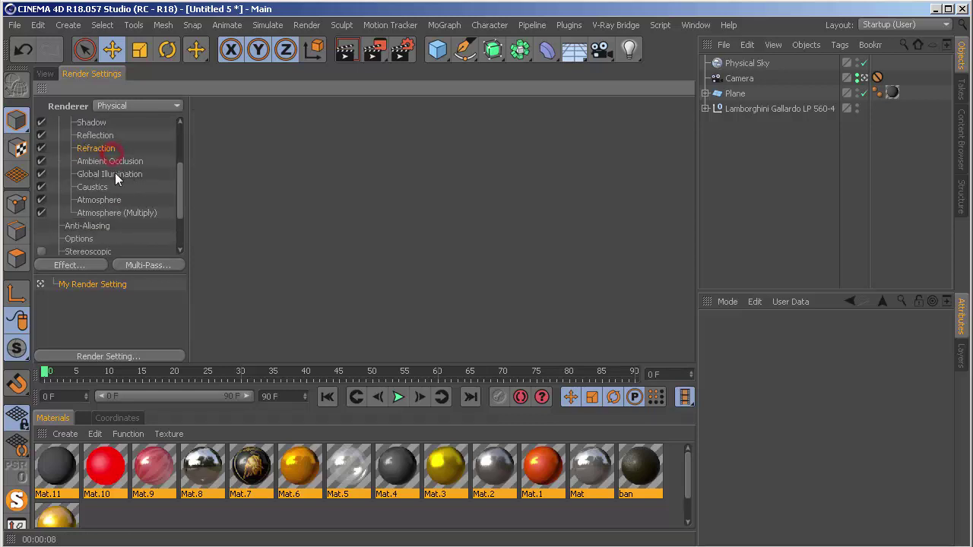
scroll(114, 217, "up", 3)
scroll(119, 235, "down", 5)
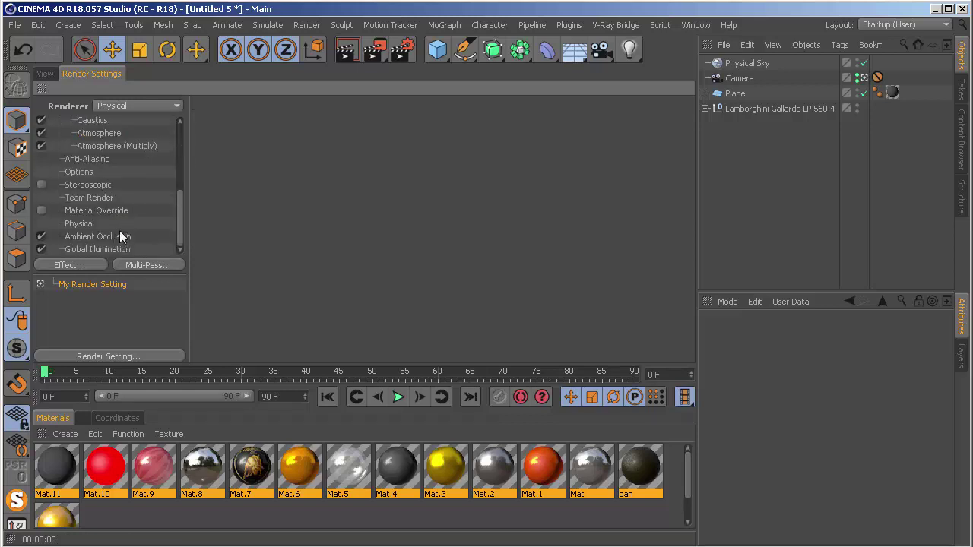
scroll(114, 196, "up", 5)
- Keep TIFF for still images and set the multi-pass format to 32-bit OpenEXR
left_click(76, 136)
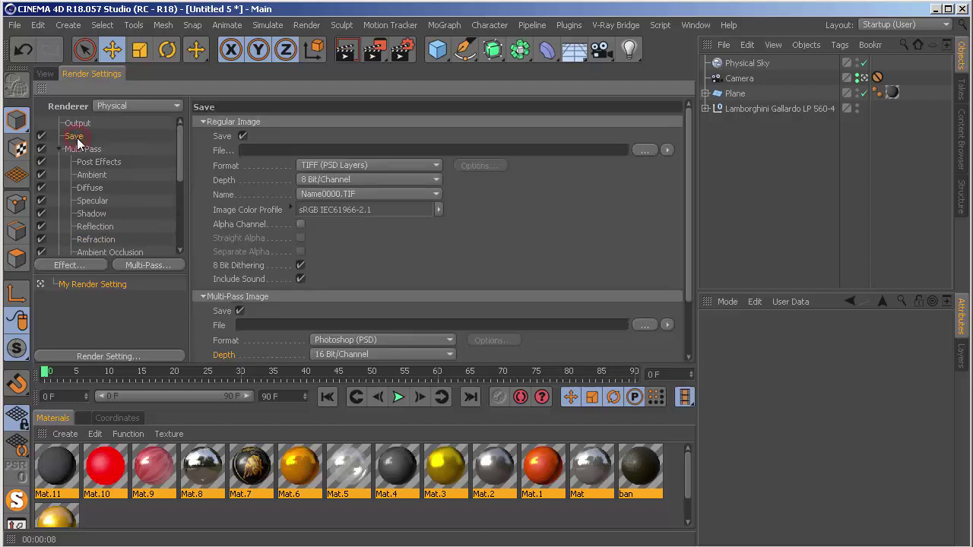
left_click(350, 165)
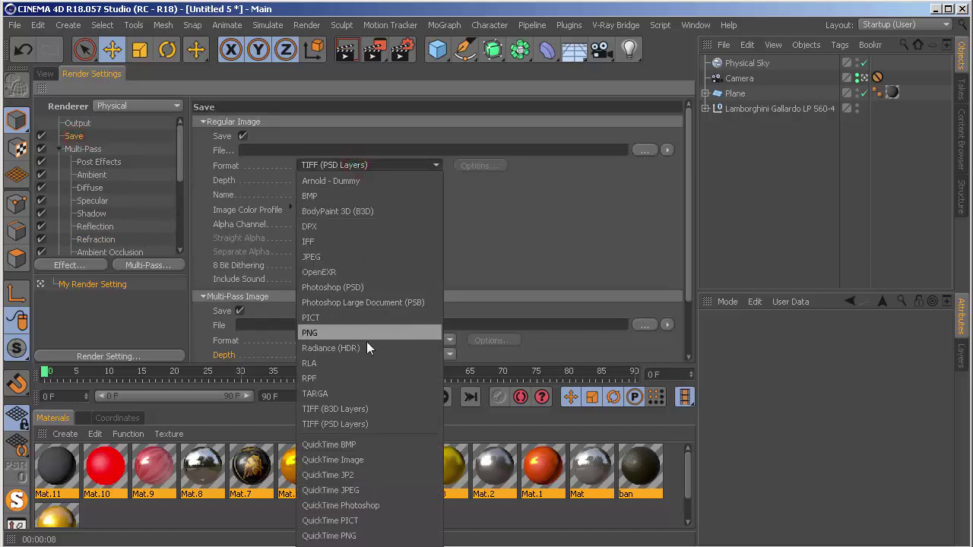
left_click(534, 213)
scroll(494, 249, "down", 2)
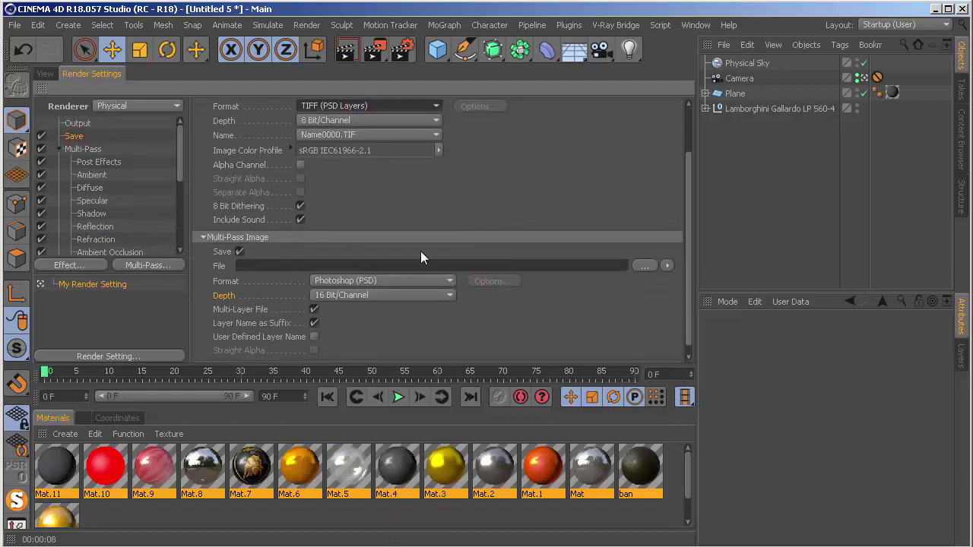
scroll(421, 258, "down", 1)
left_click(397, 270)
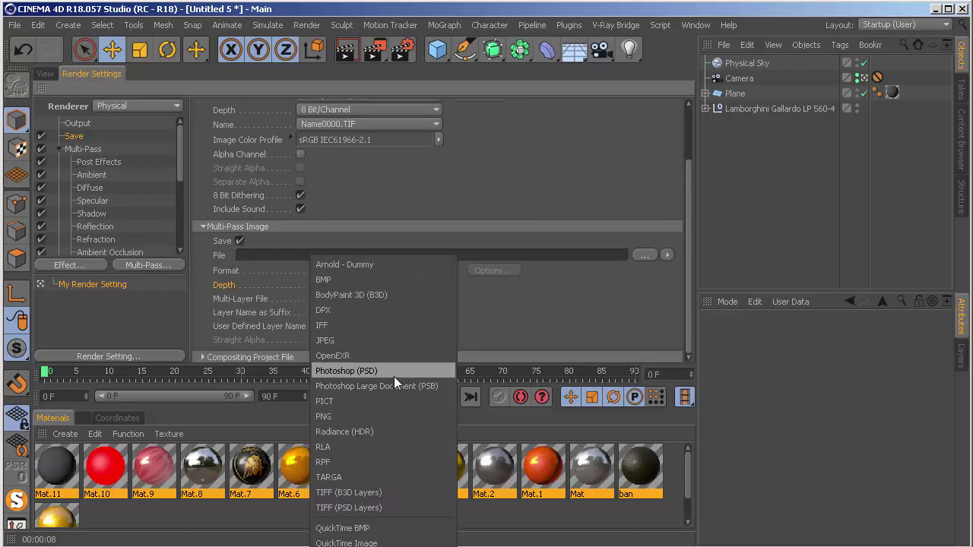
left_click(359, 356)
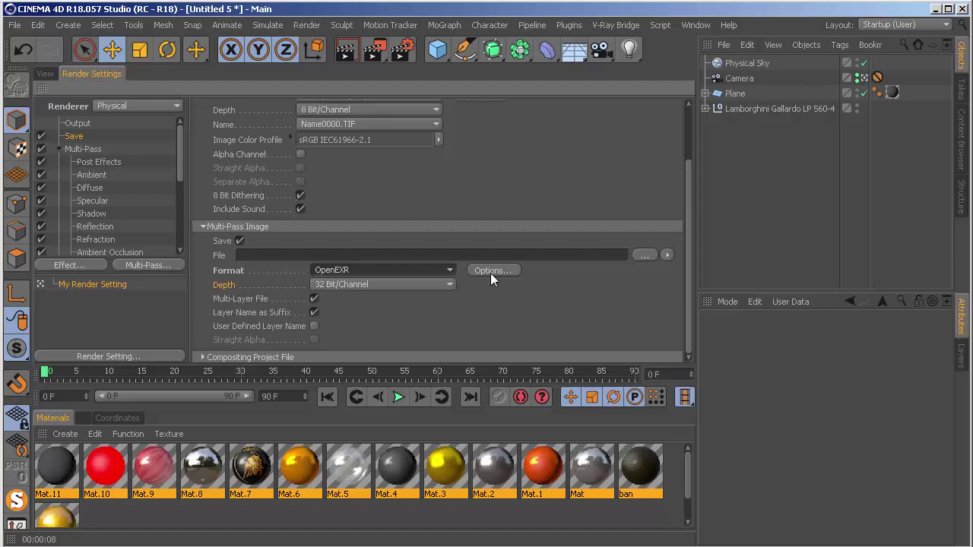
- In the save dialog, delete the old carpassestutorial.exr and car passes.exr files
left_click(643, 255)
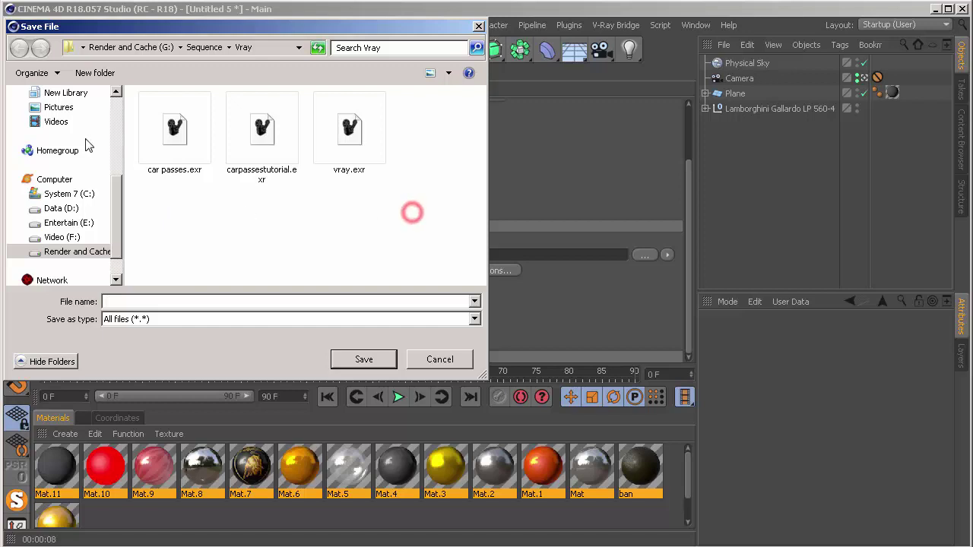
left_click(268, 156)
key("Delete")
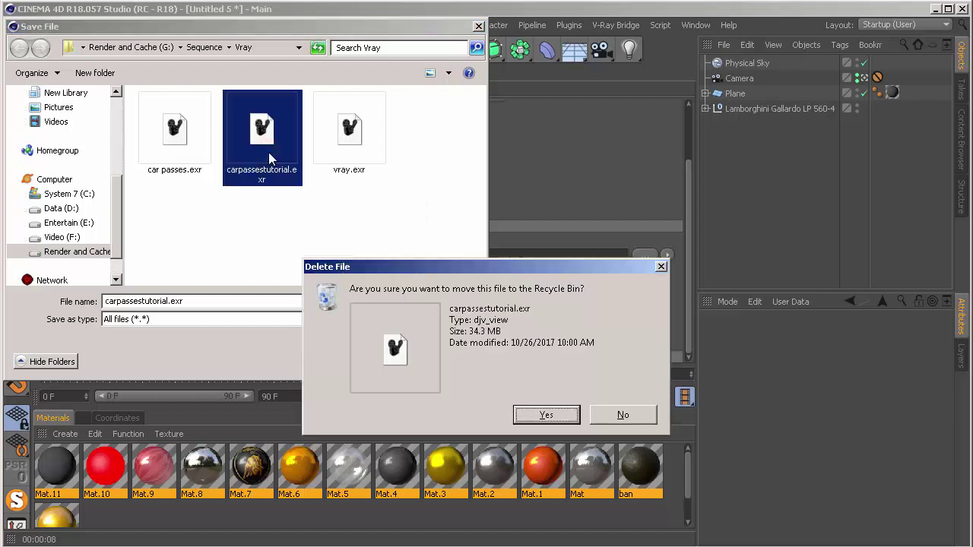
key("Return")
left_click(174, 163)
key("Delete")
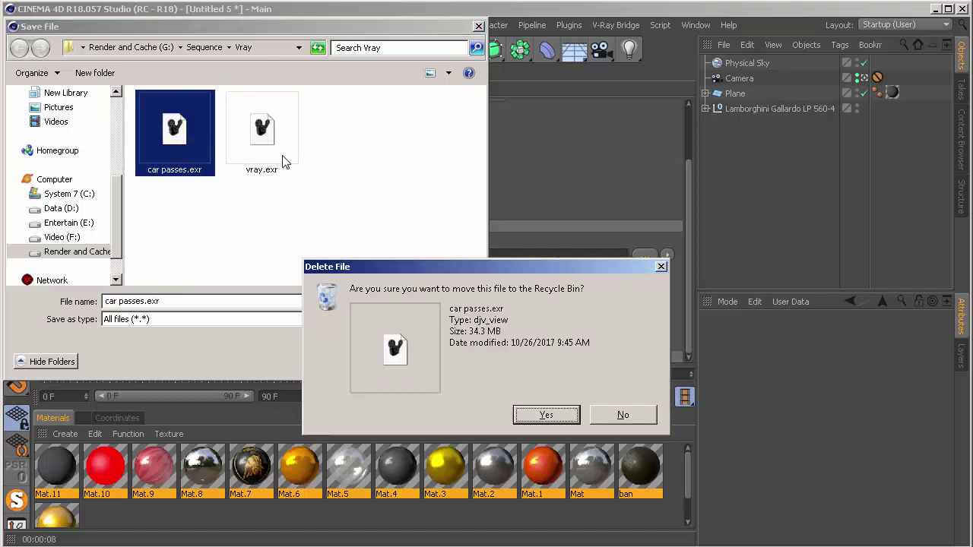
left_click(631, 414)
key("BackSpace")
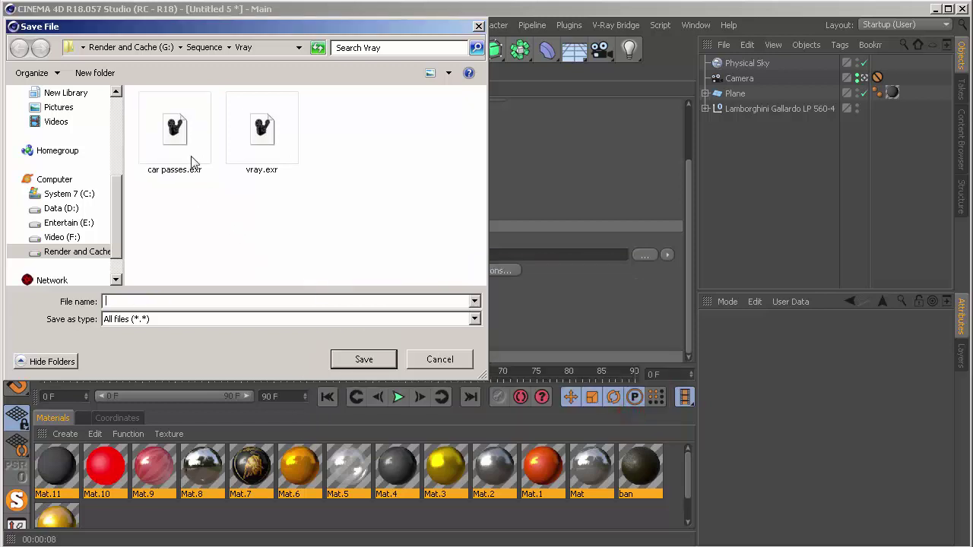
left_click(192, 162)
key("Delete")
key("Return")
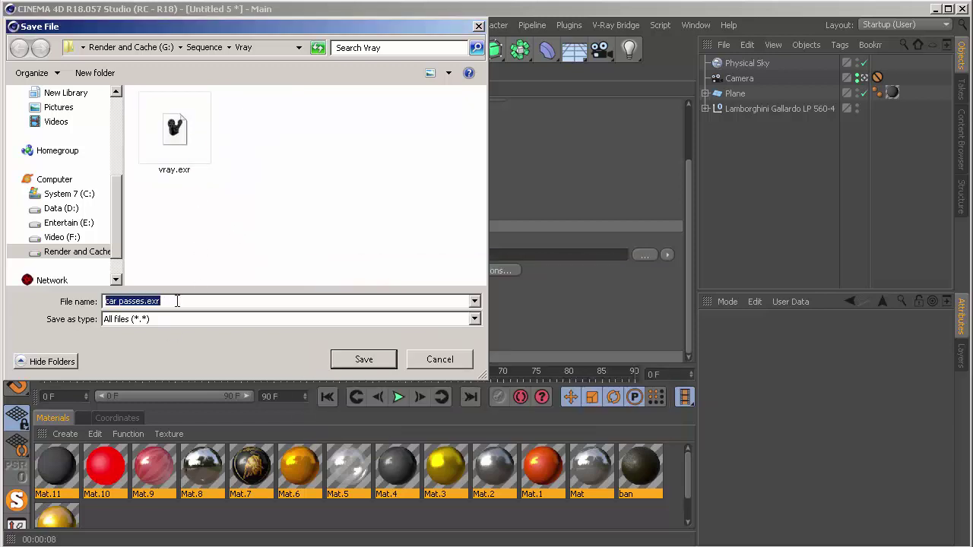
- Save the multi-pass output as car passes.exr in G:\Sequence\Vray, confirming replacement
left_click(272, 51)
left_click(295, 154)
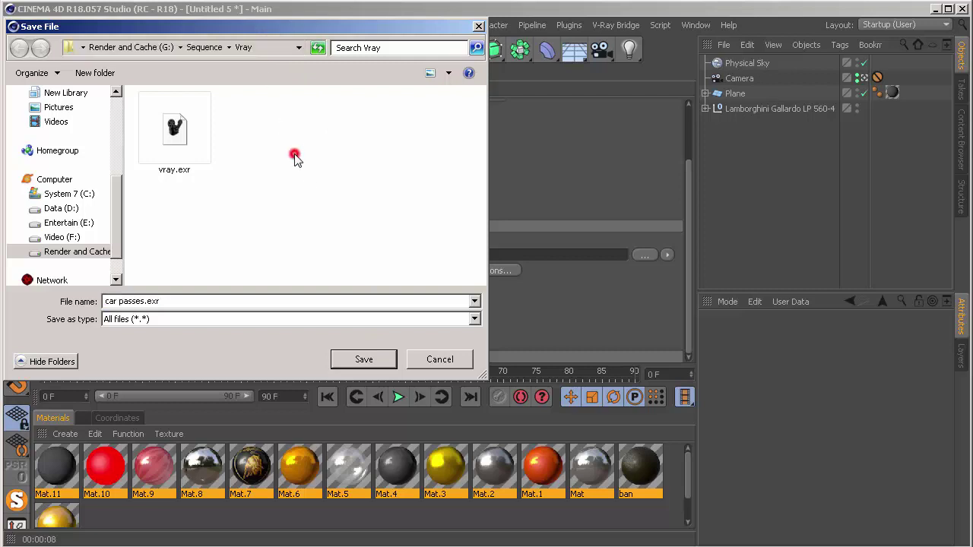
left_click(369, 363)
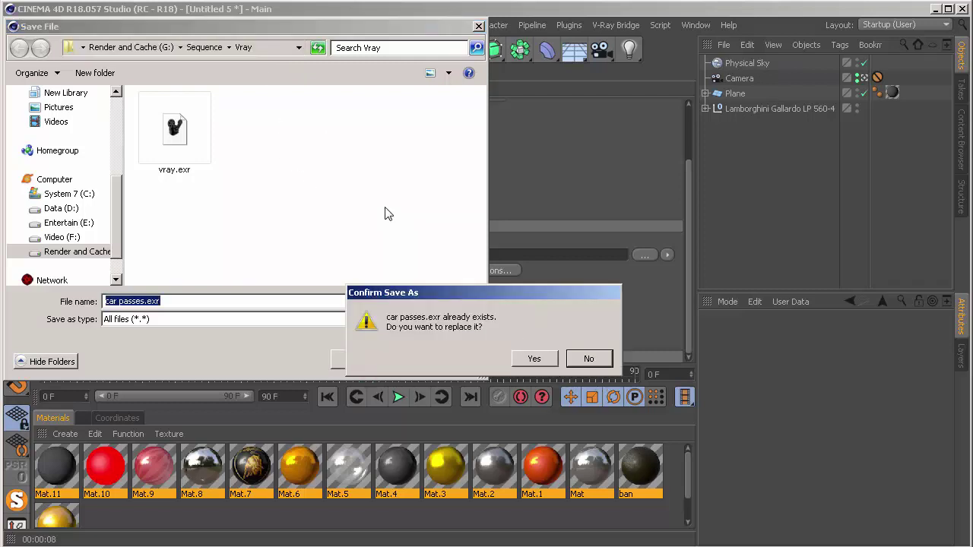
left_click(548, 360)
left_click_drag(588, 213, 587, 307)
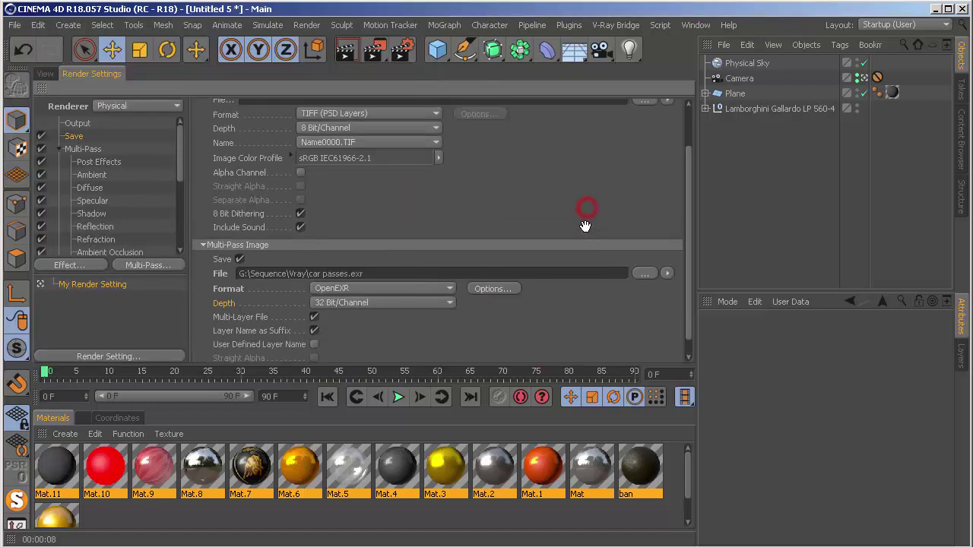
scroll(587, 307, "down", 3)
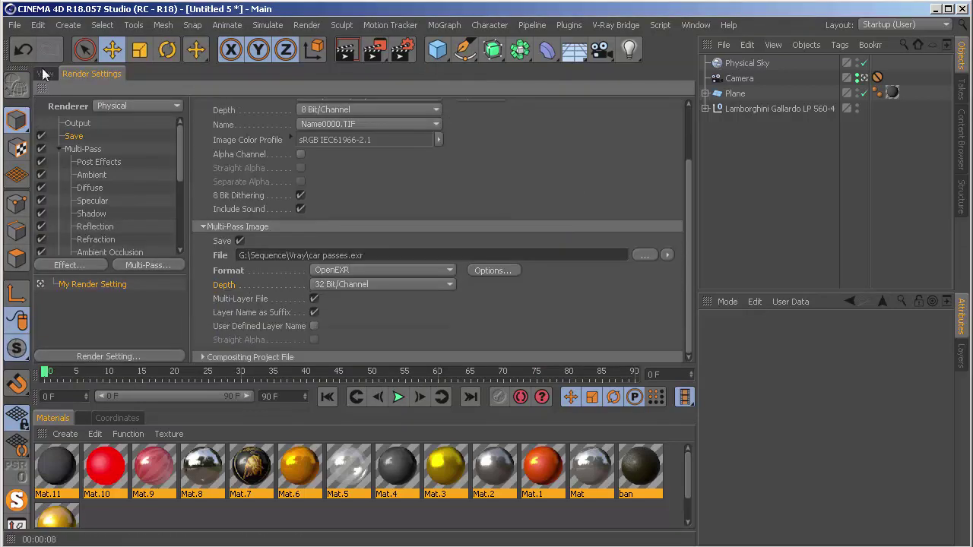
scroll(175, 228, "down", 5)
scroll(172, 213, "down", 2)
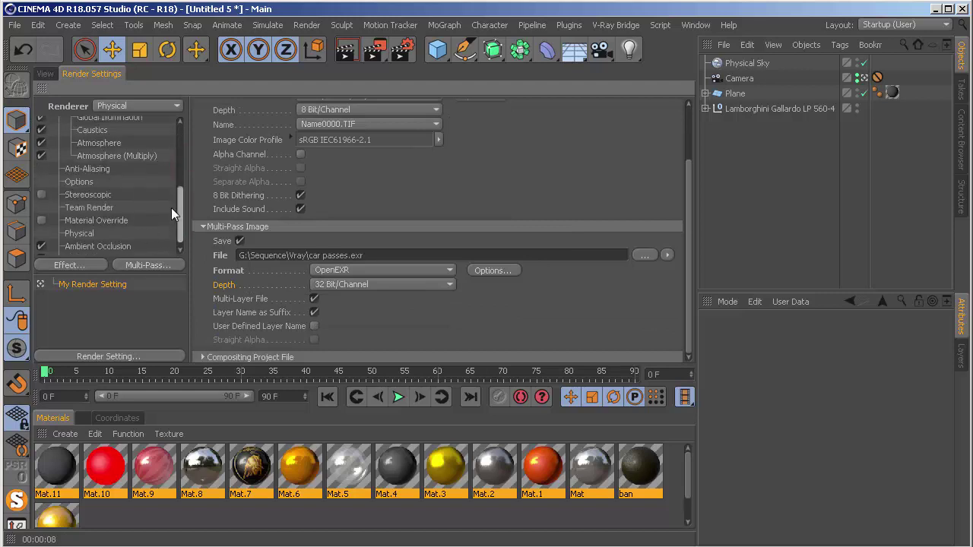
scroll(171, 228, "down", 2)
scroll(177, 220, "up", 3)
scroll(183, 208, "up", 2)
scroll(184, 218, "up", 4)
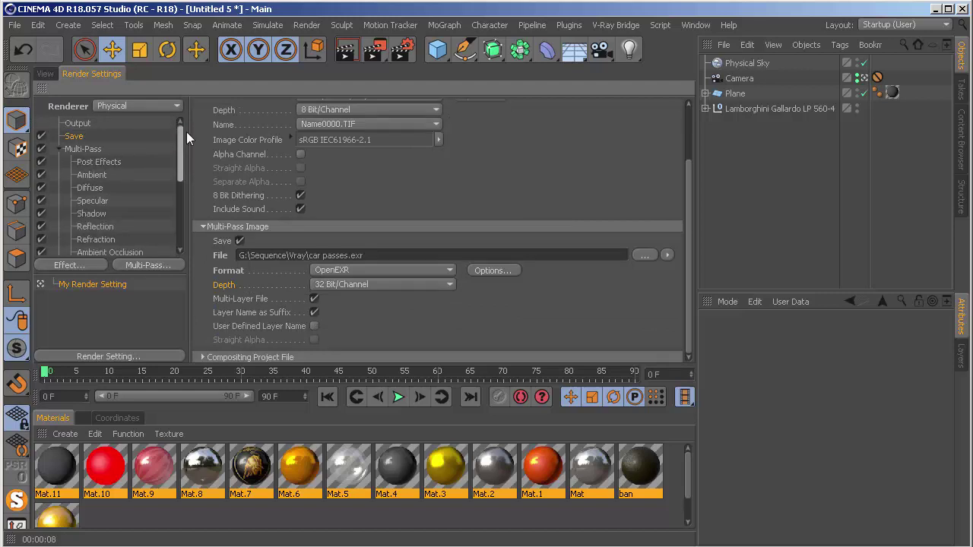
- Render the car scene to the Picture Viewer
left_click(46, 74)
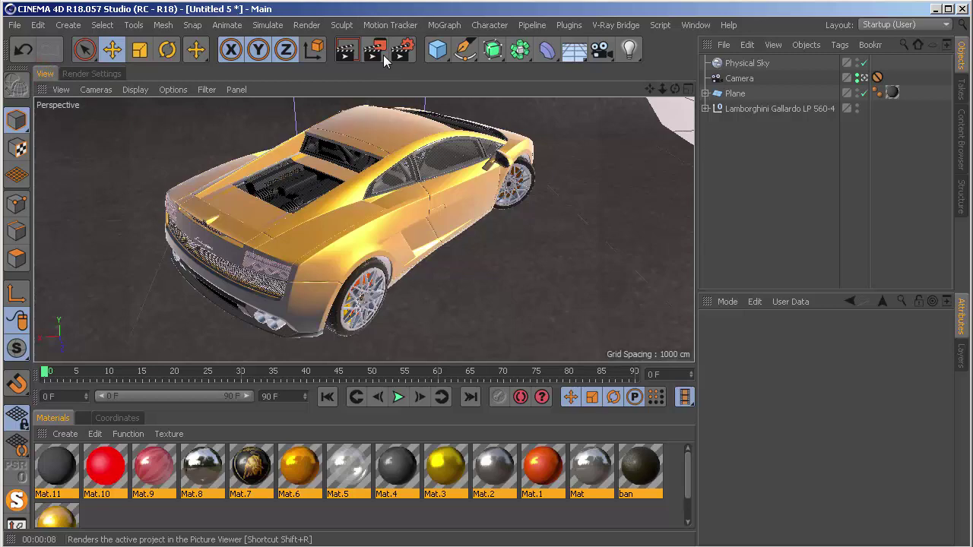
left_click(374, 49)
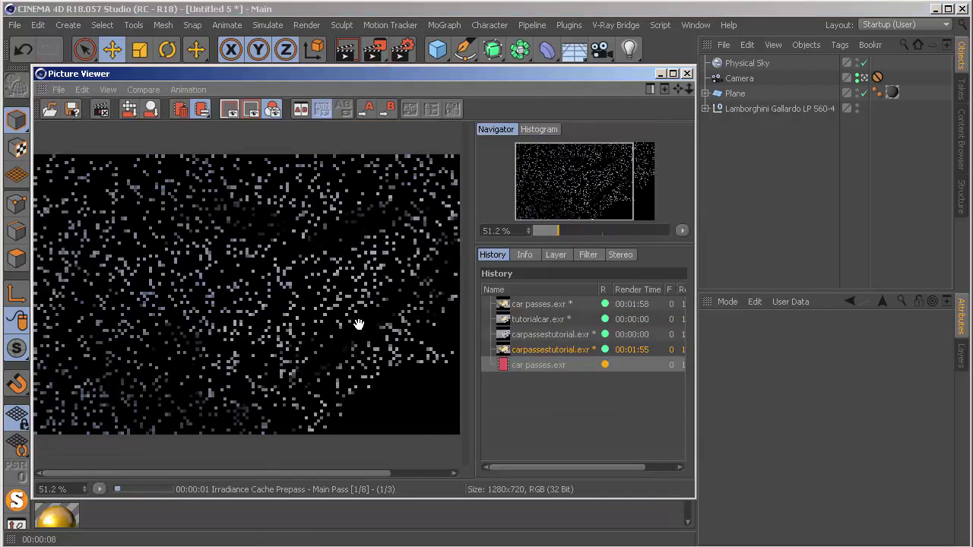
scroll(360, 331, "up", 1)
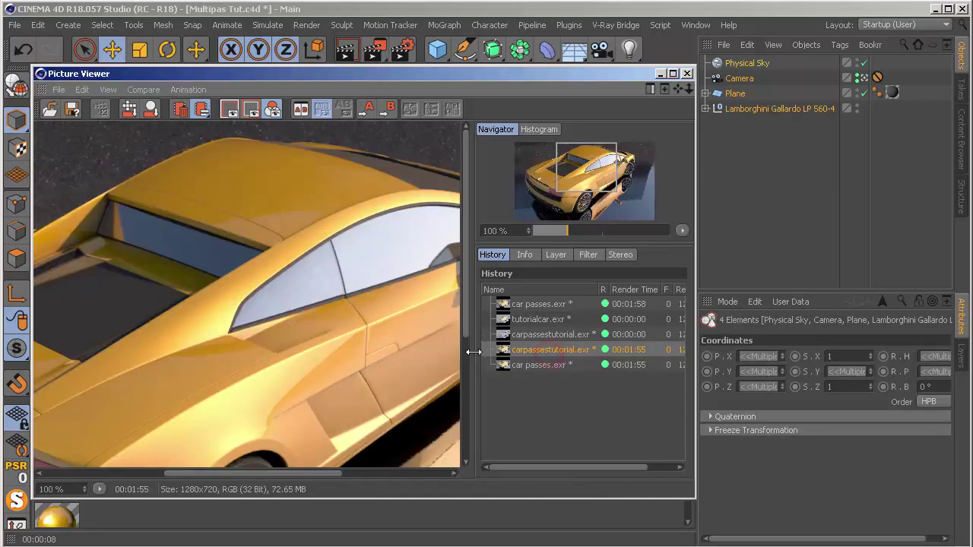
scroll(375, 313, "down", 2)
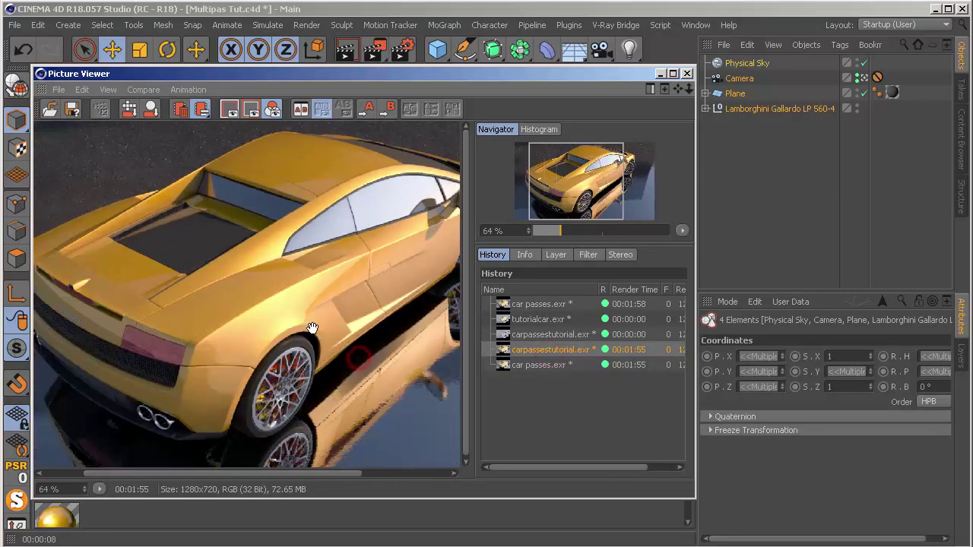
scroll(314, 330, "down", 1)
scroll(258, 266, "up", 2)
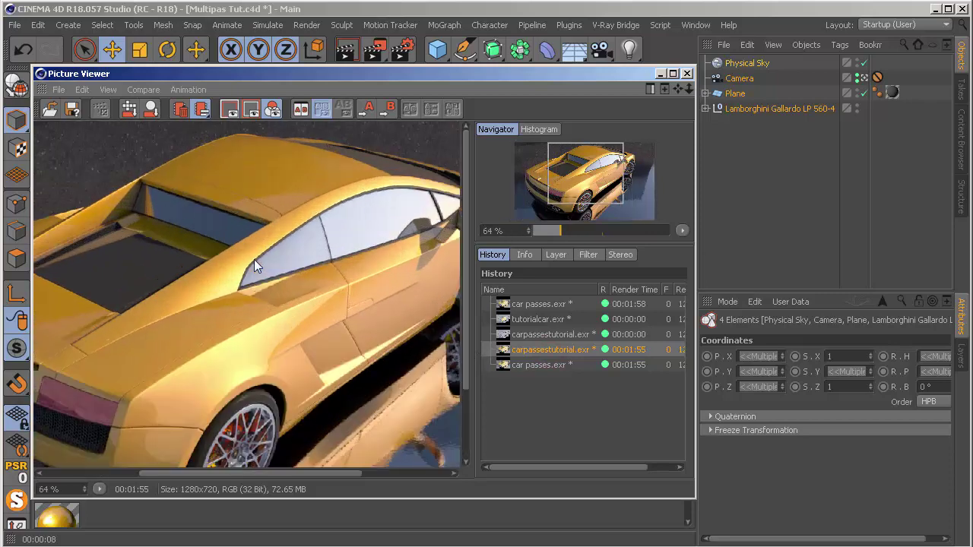
- Compare car passes.exr with carpassestutorial.exr, then reveal car passes.exr in Explorer
left_click(566, 363)
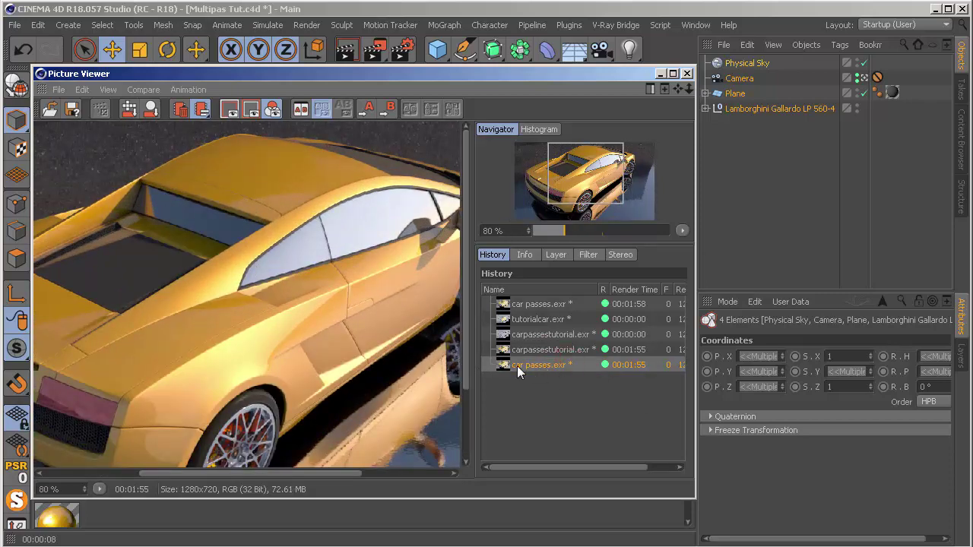
left_click(557, 351)
right_click(541, 368)
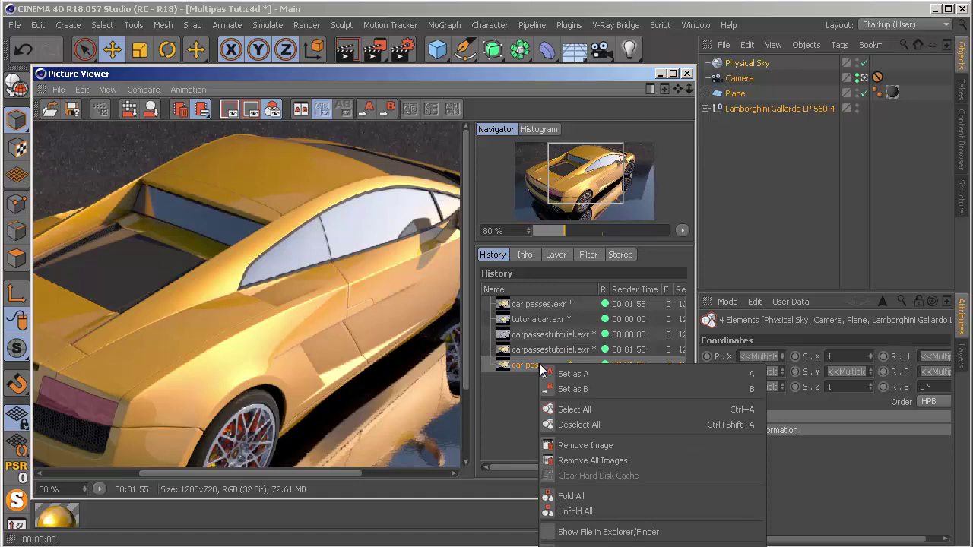
left_click(580, 536)
- Drag car passes.exr from the Vray folder into the After Effects Project panel
left_click(272, 133)
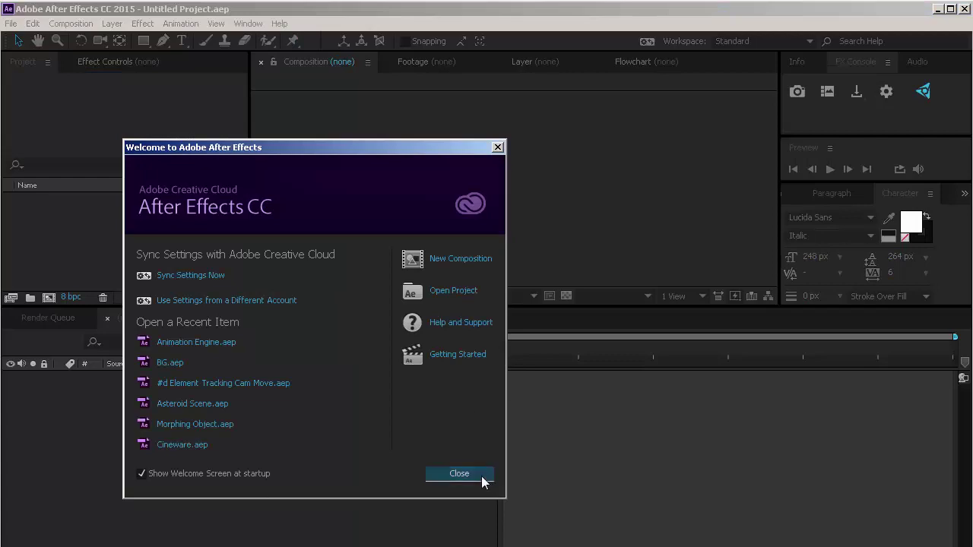
left_click(479, 475)
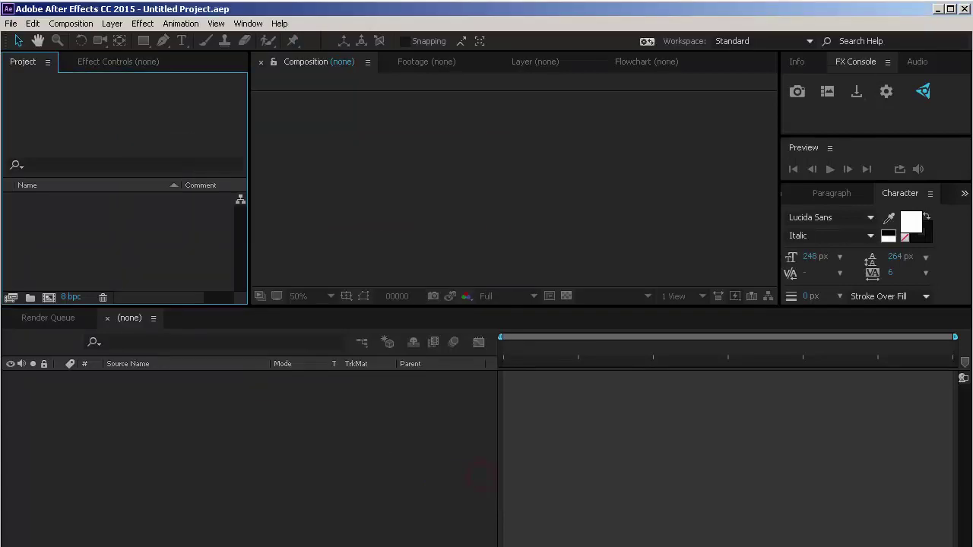
key("alt+Tab")
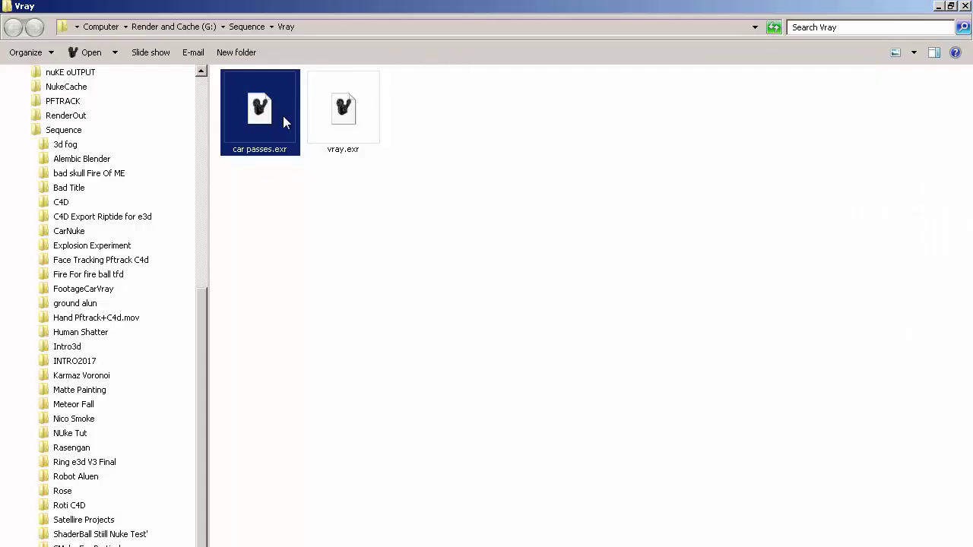
right_click(317, 211)
left_click(283, 113)
left_click(951, 6)
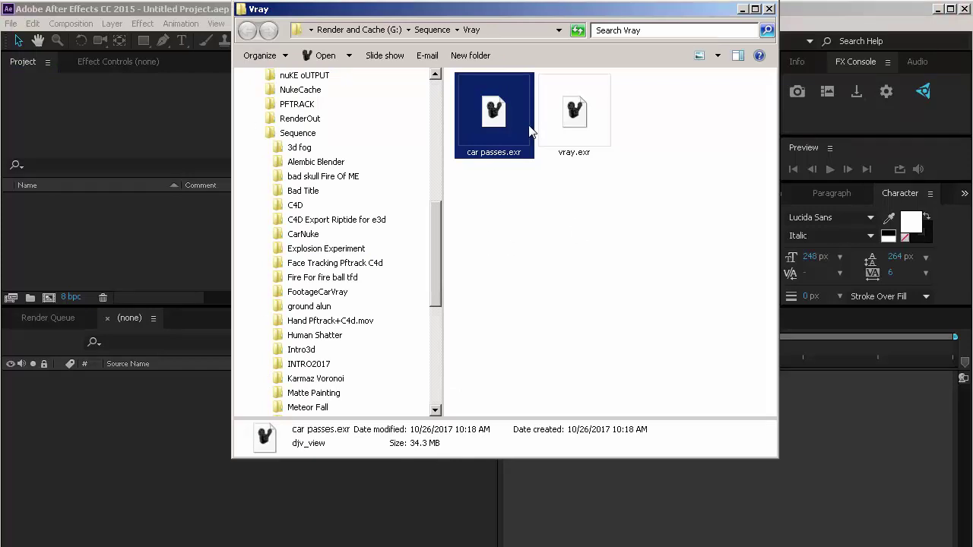
mouse_move(517, 122)
left_mouse_down()
mouse_move(287, 261)
mouse_move(113, 256)
left_mouse_up()
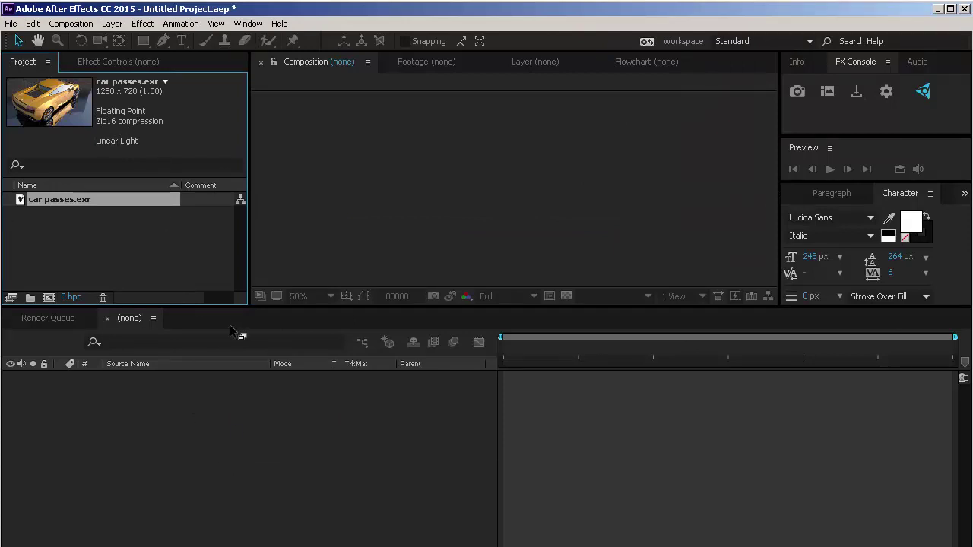
- Set project depth to 32 bpc with a linearized sRGB IEC61966-2.1 working space
left_click_drag(232, 306, 232, 338)
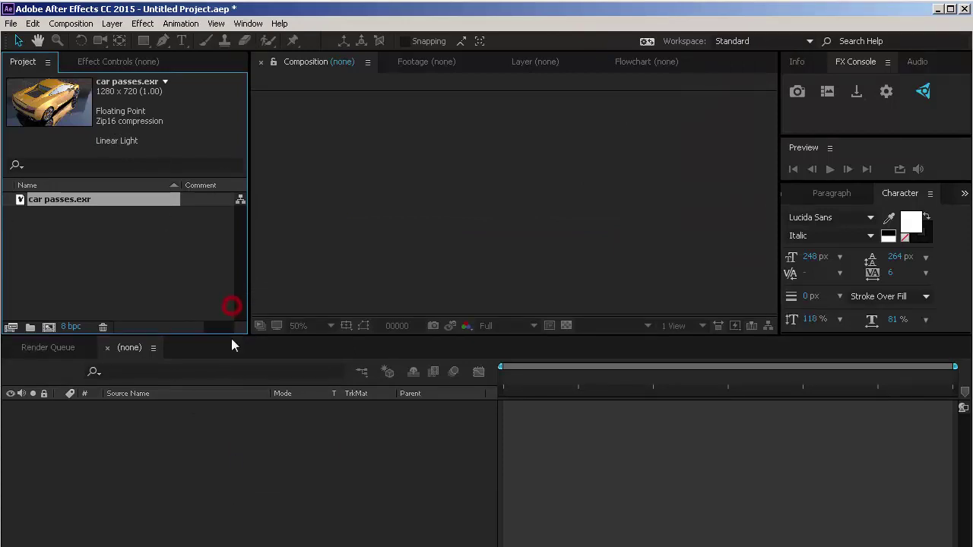
left_click(72, 330)
left_click(310, 230)
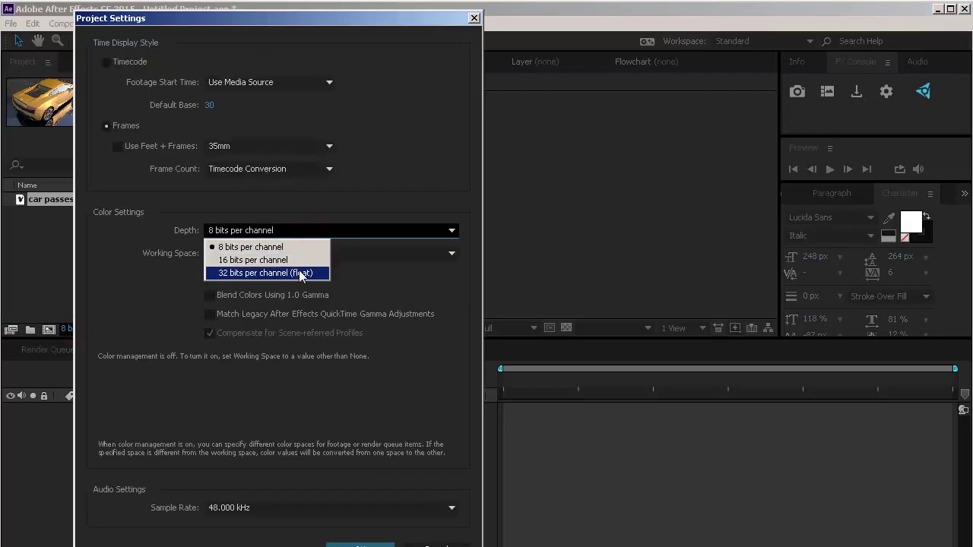
left_click(265, 273)
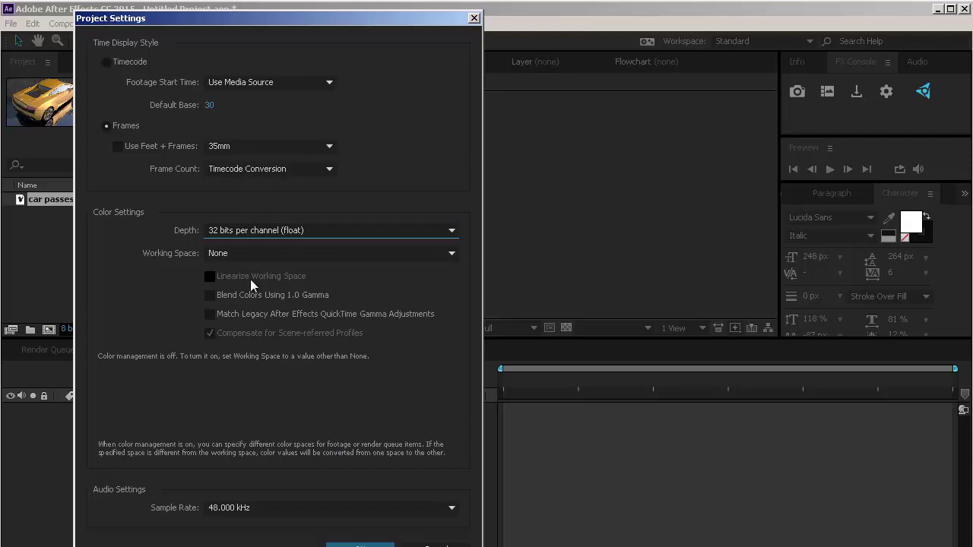
left_click(228, 251)
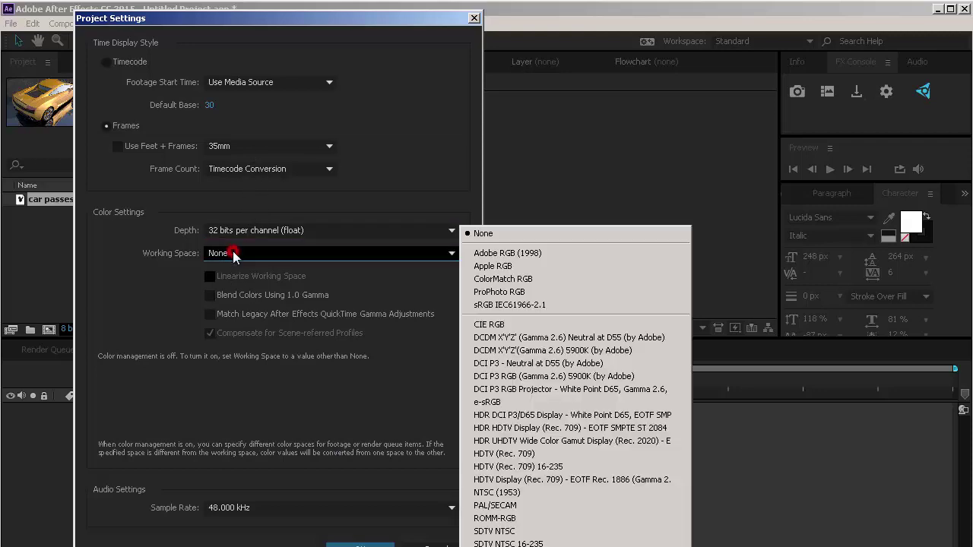
left_click(532, 305)
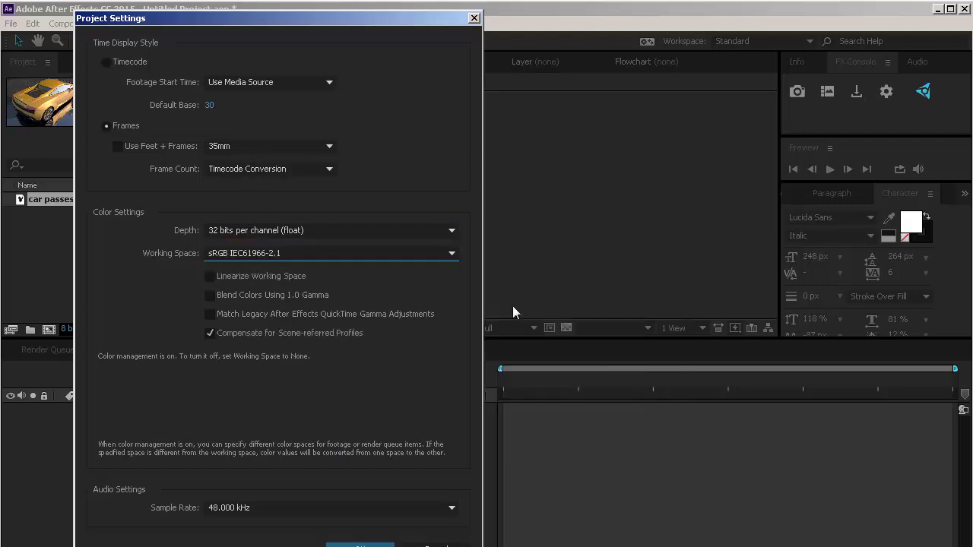
left_click(253, 278)
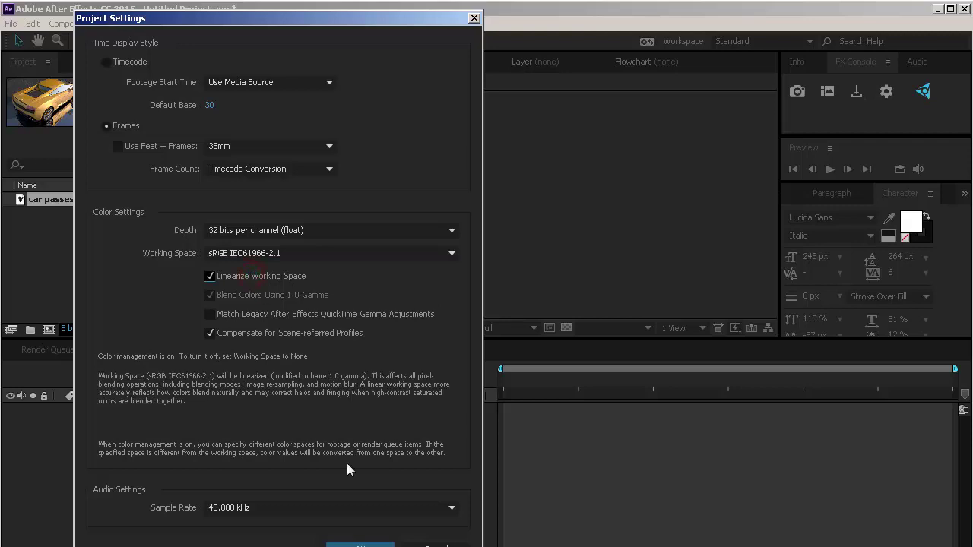
left_click(366, 545)
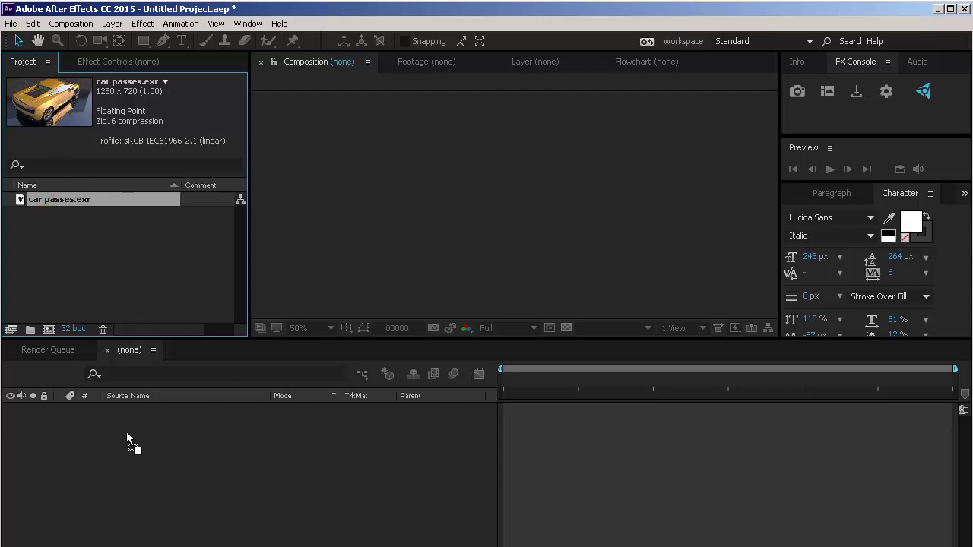
- Build a 'car passes' comp from the footage and check the pass list in Notepad
left_click_drag(125, 422, 127, 432)
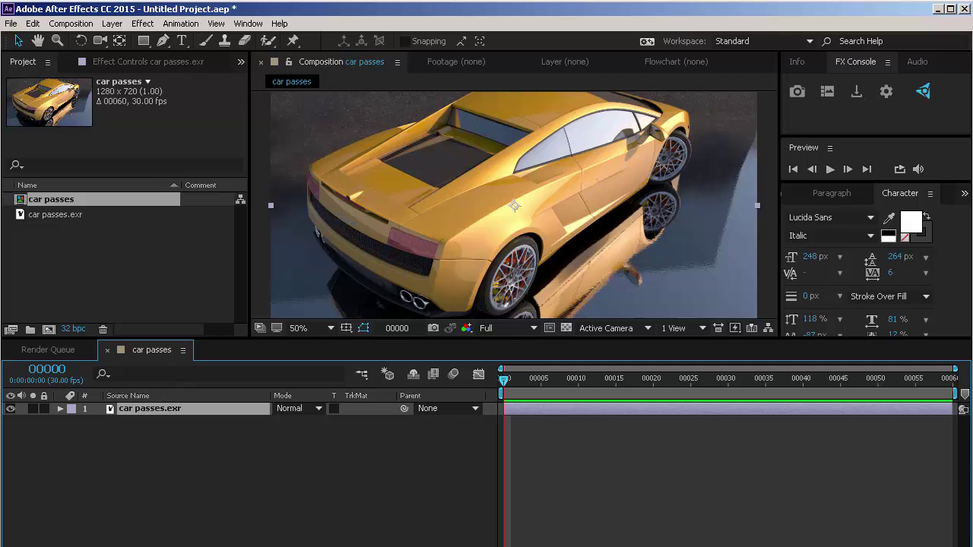
key("alt+Tab")
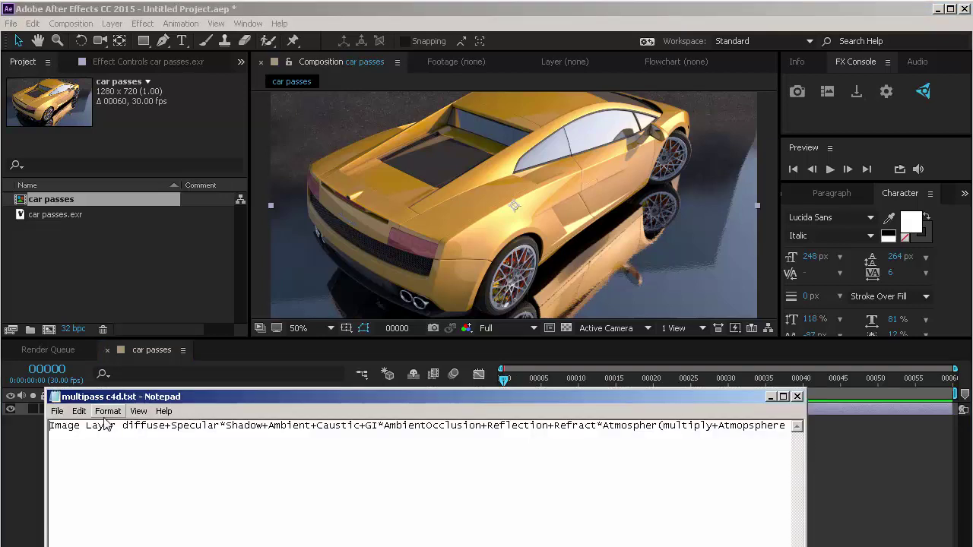
left_click_drag(68, 426, 783, 429)
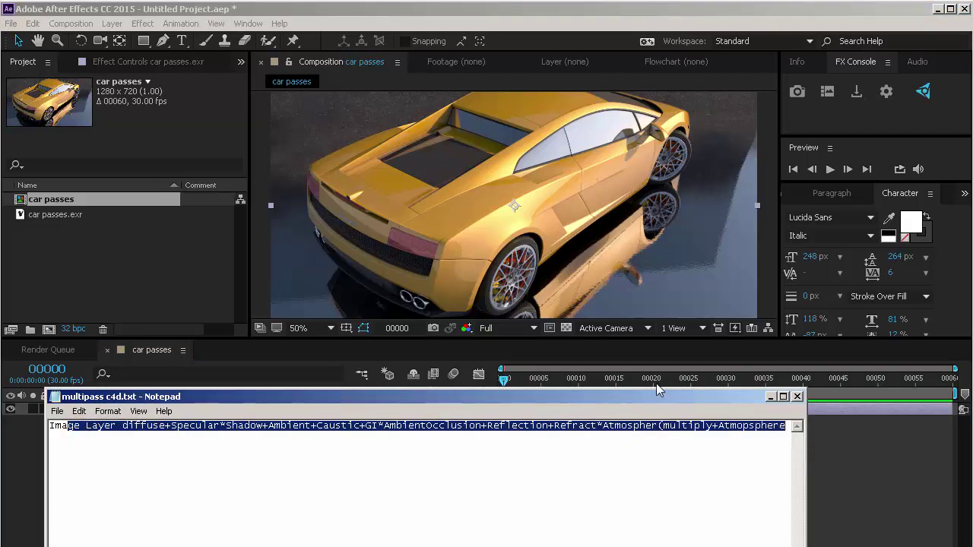
left_click(615, 396)
key("alt+Tab")
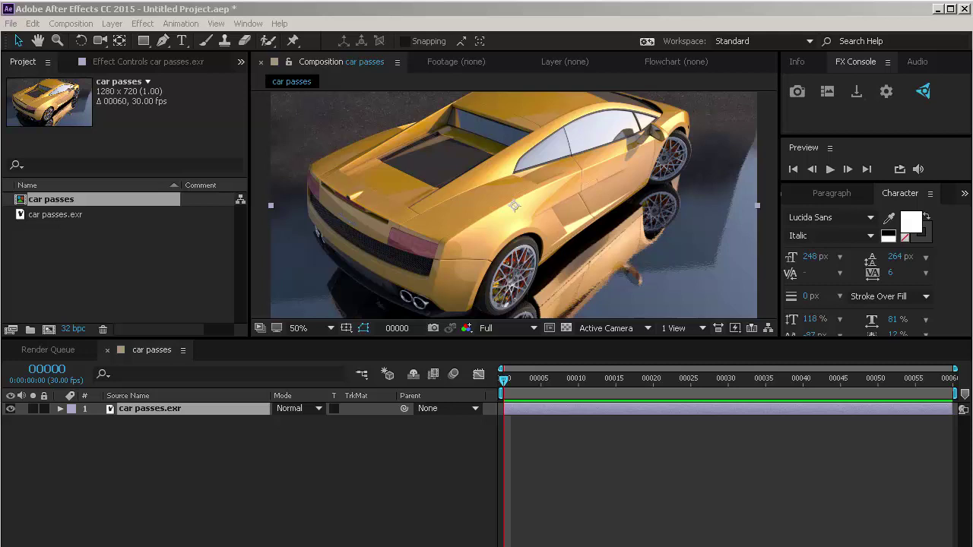
- Duplicate the car passes layer, then delete the extra copy
left_click(181, 407)
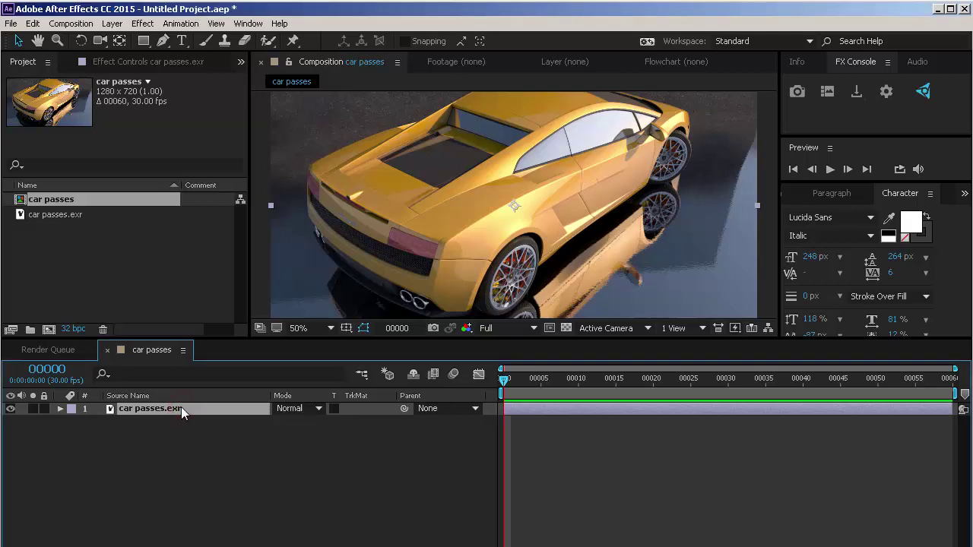
key("ctrl+d")
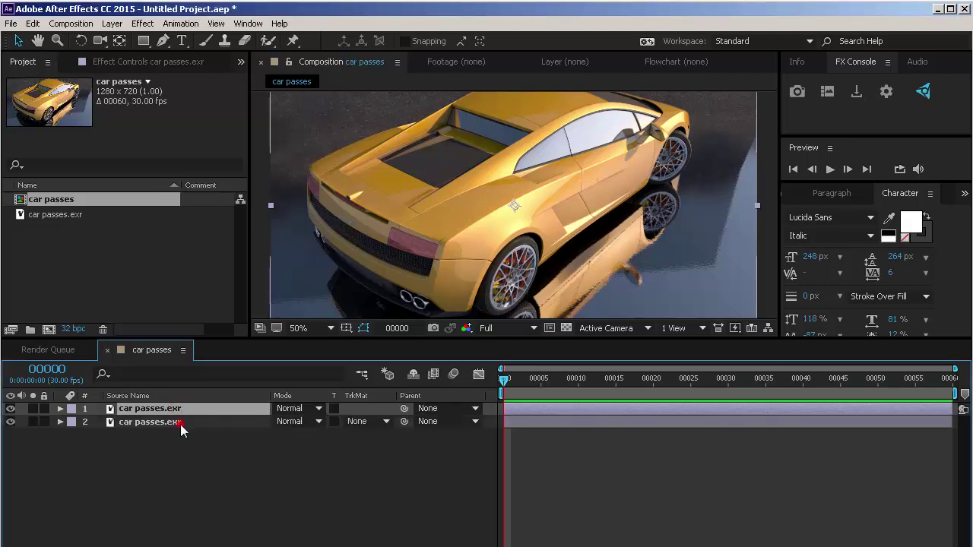
left_click(180, 422)
key("Delete")
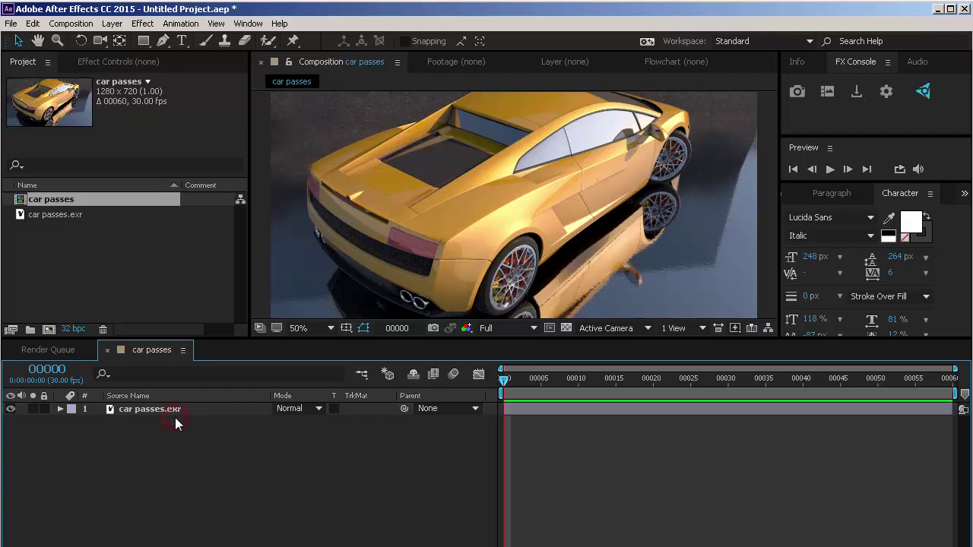
left_click(179, 409)
- Apply EXtractoR to the layer and set its channel to the #0001#Diffuse pass
left_click(101, 64)
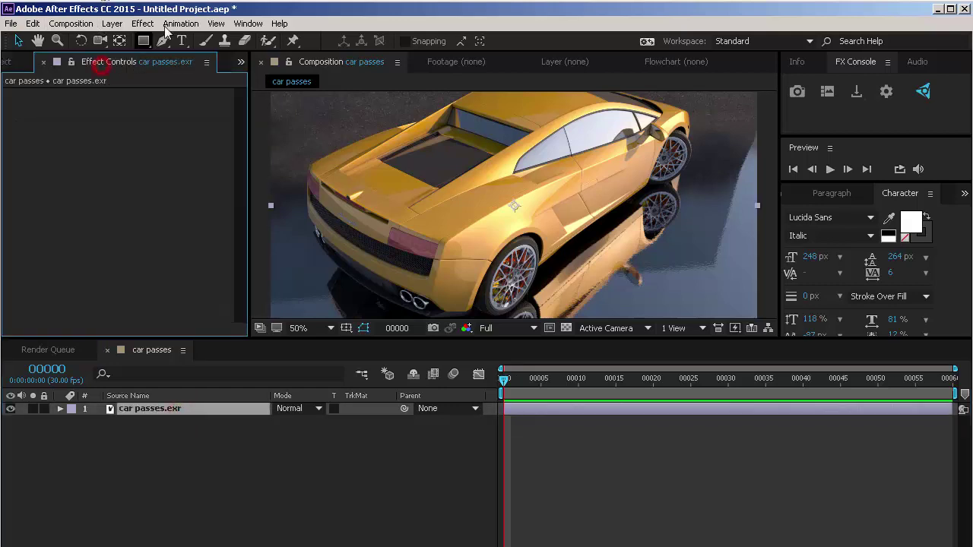
left_click(143, 23)
mouse_move(164, 84)
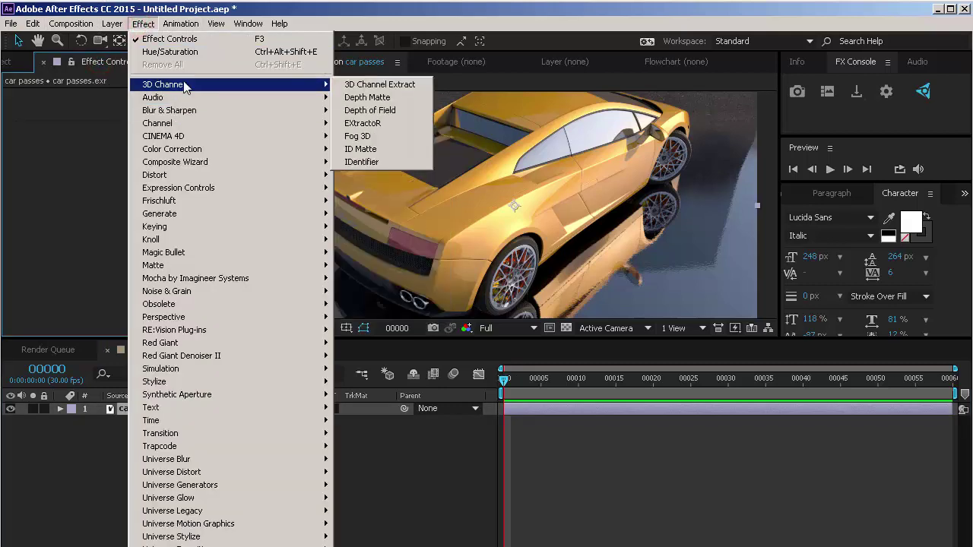
left_click(413, 129)
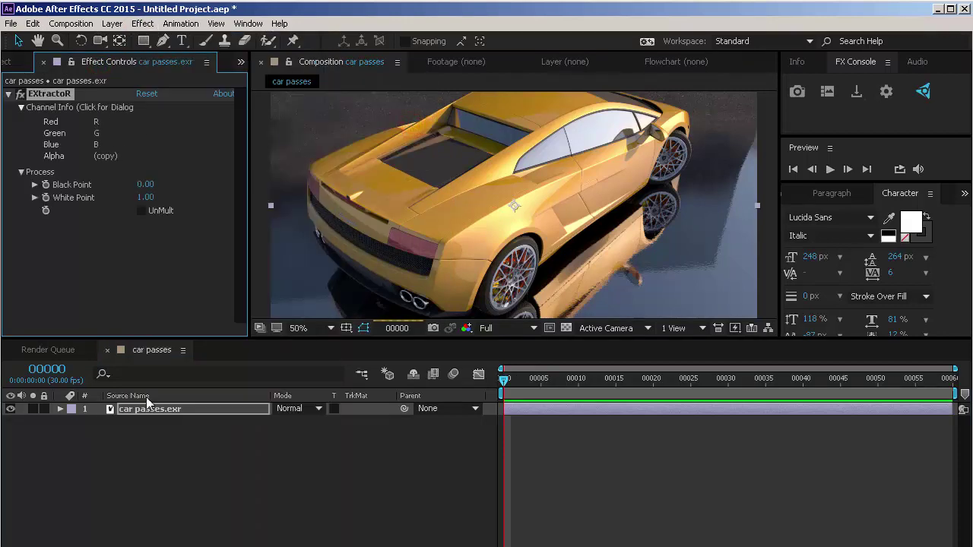
left_click(113, 125)
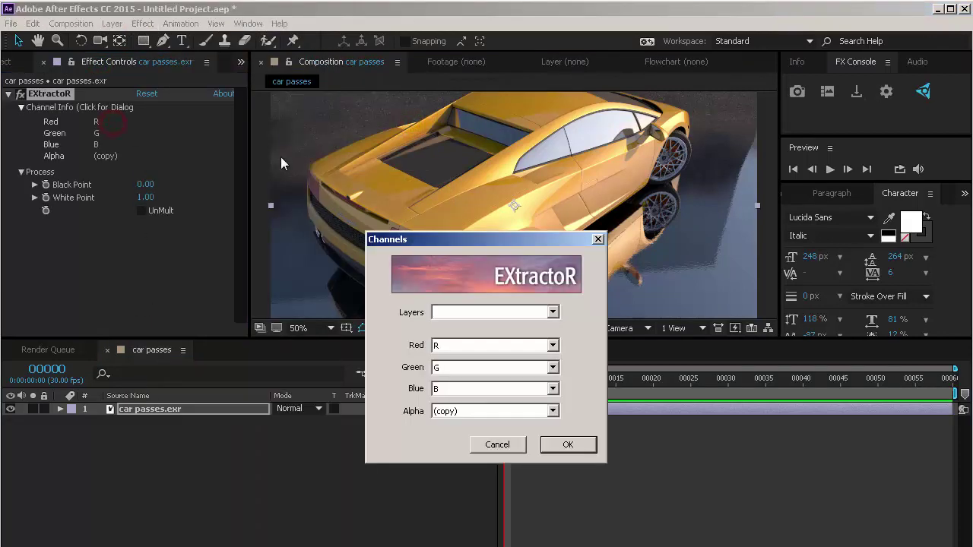
left_click(518, 311)
left_click(517, 326)
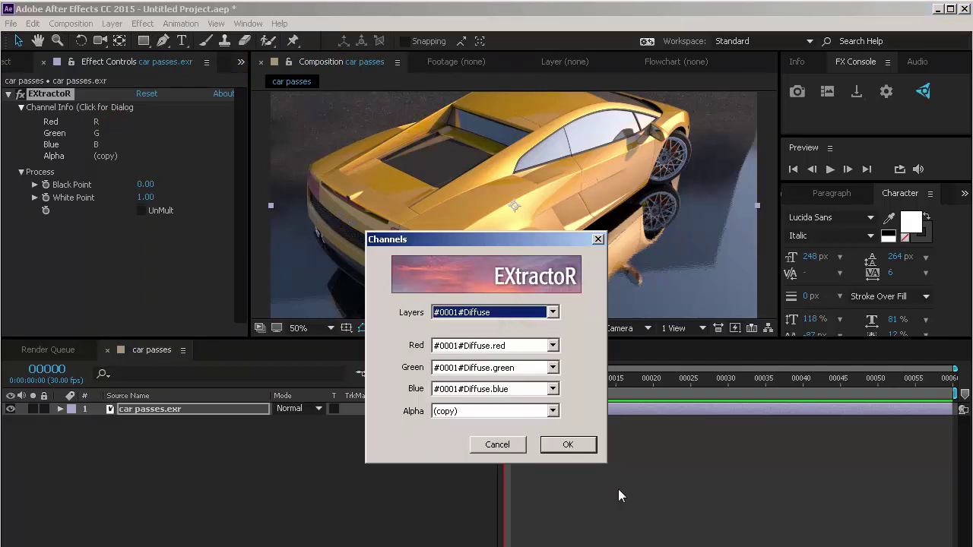
left_click(570, 444)
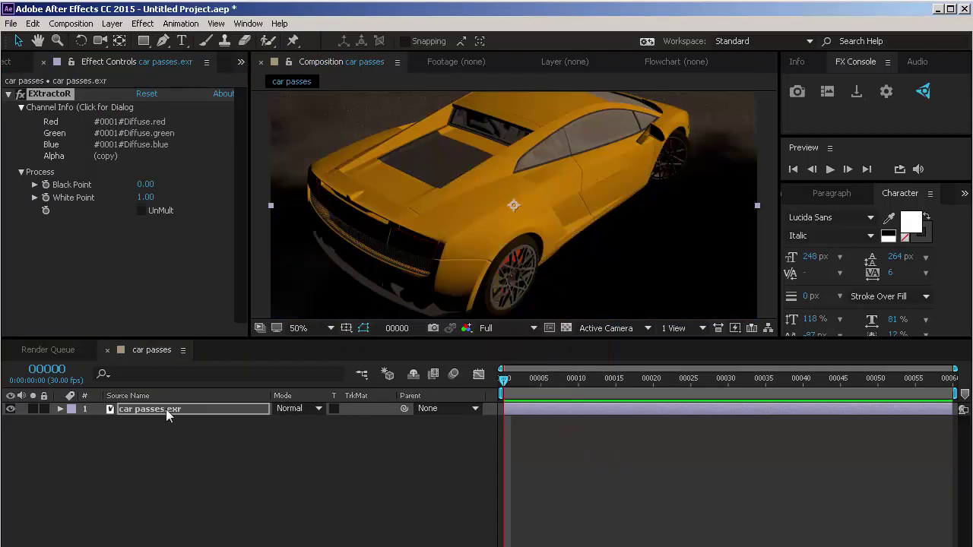
left_click(166, 409)
- Duplicate the pass layer and rename the lower copy to Diffuse
key("ctrl+d")
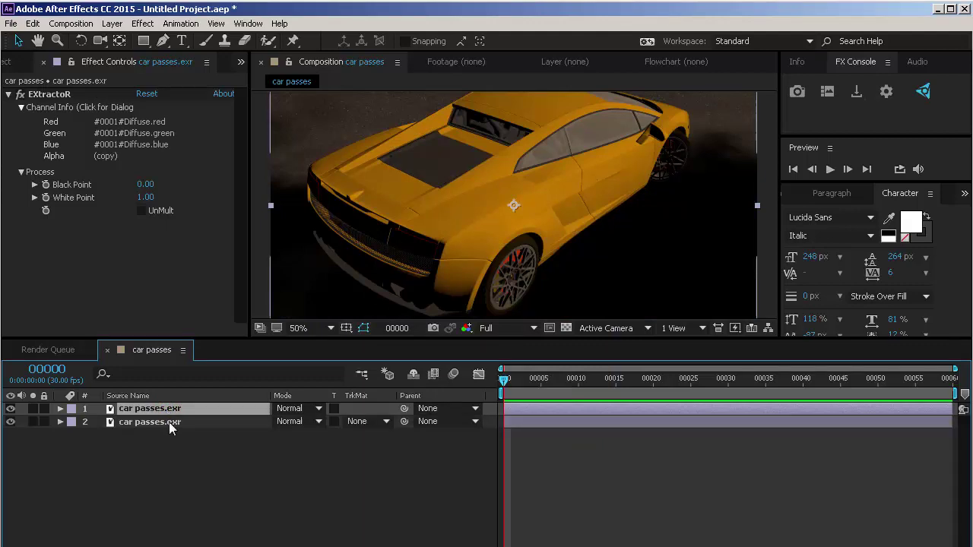
left_click(170, 425)
key("Return")
type("Di")
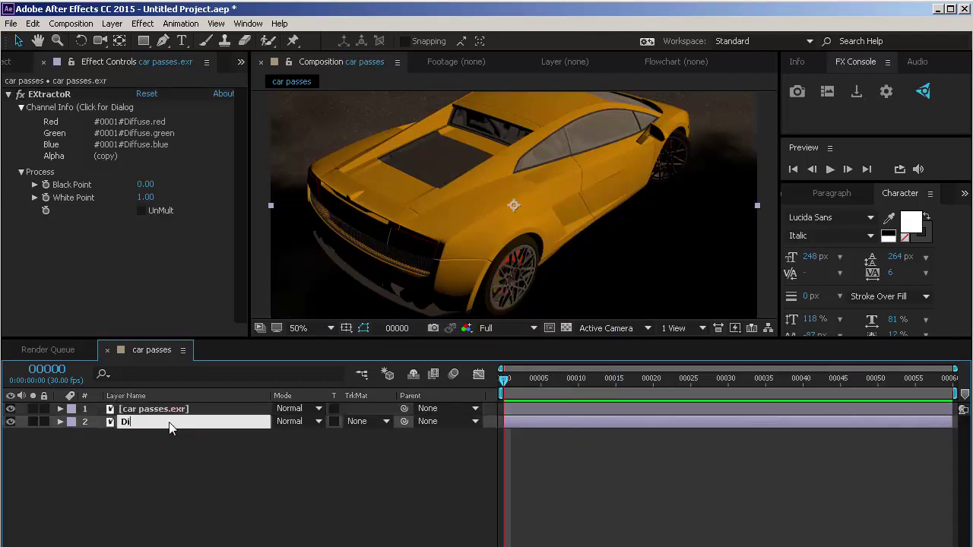
type("ffuse")
key("Return")
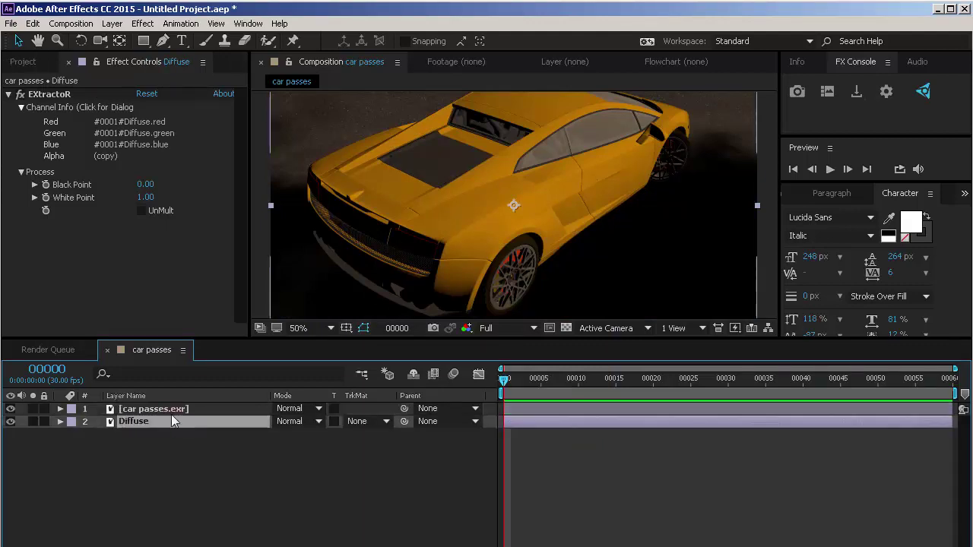
- Rename the top pass layer to Specular
double_click(172, 408)
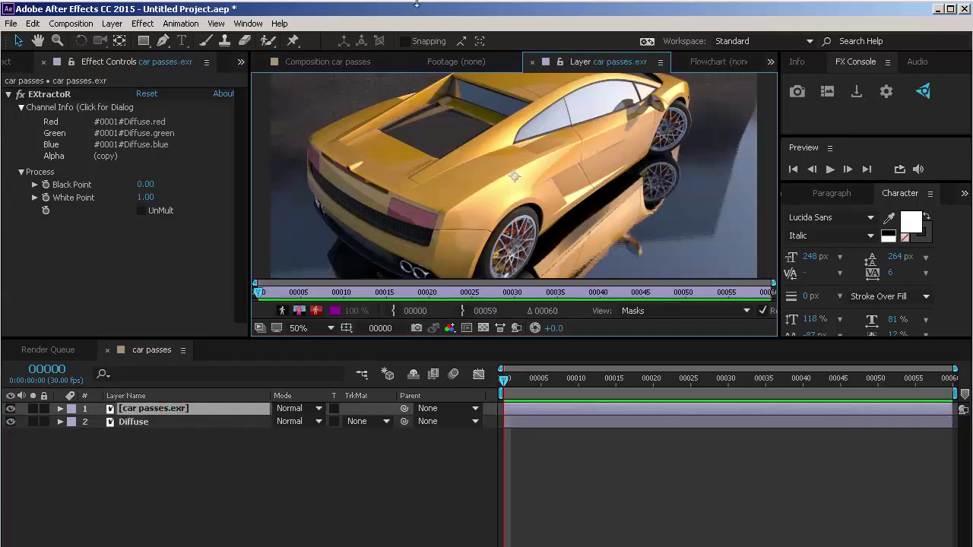
left_click(204, 409)
key("Return")
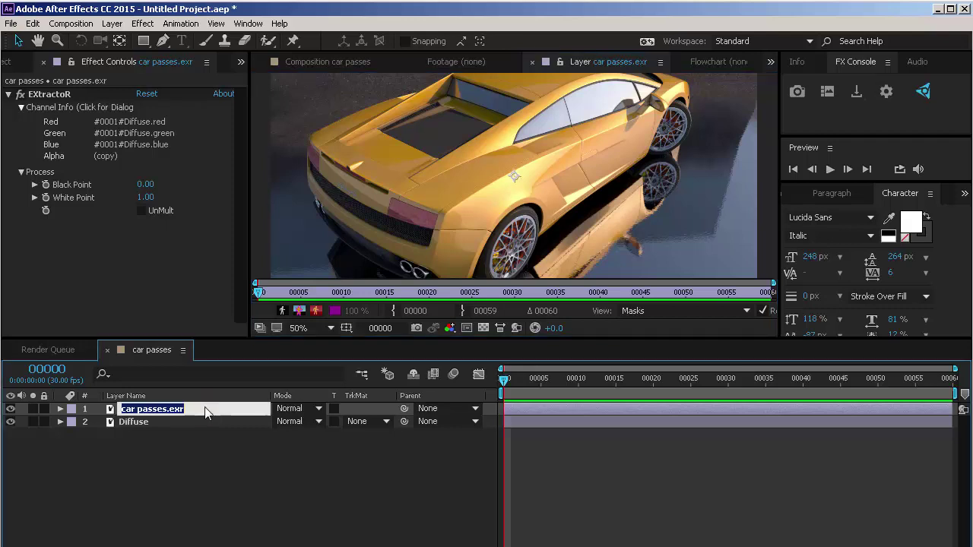
type("Sp")
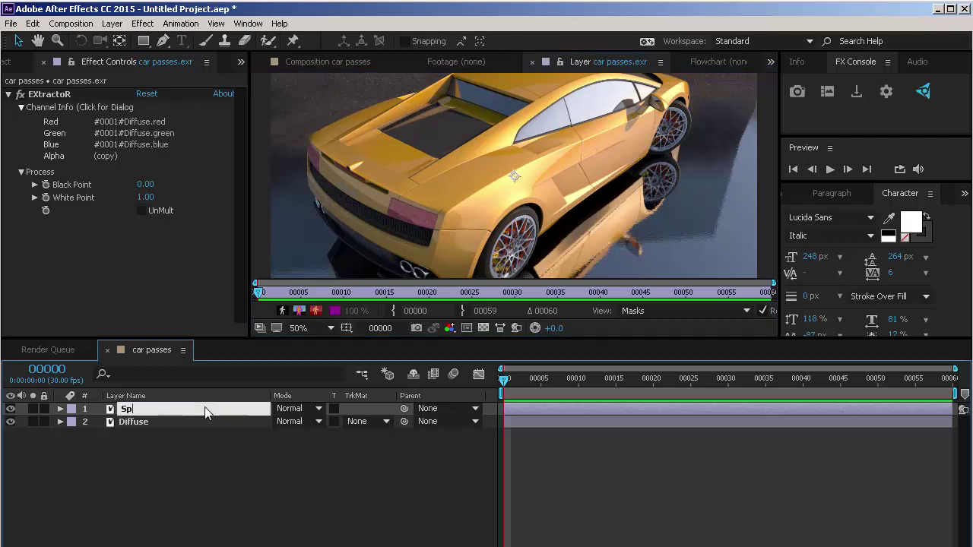
type("ecular")
key("Return")
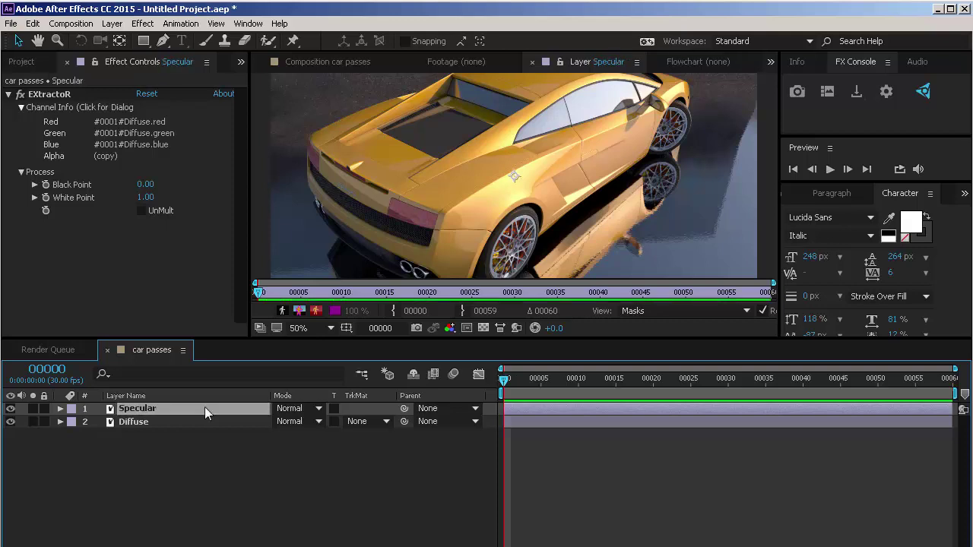
- Add duplicated pass layers named Shadow and Ambient
key("ctrl+d")
left_click(205, 408)
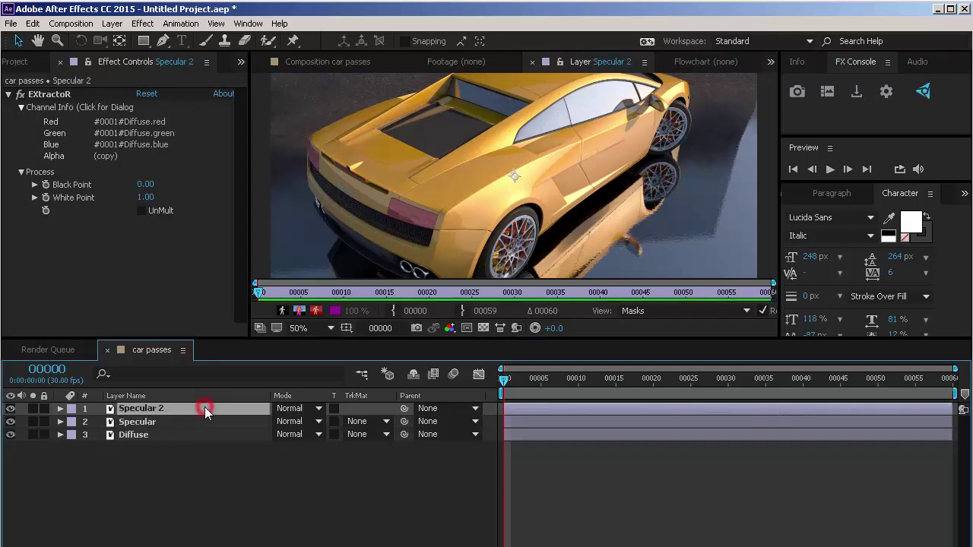
key("Return")
type("Shad")
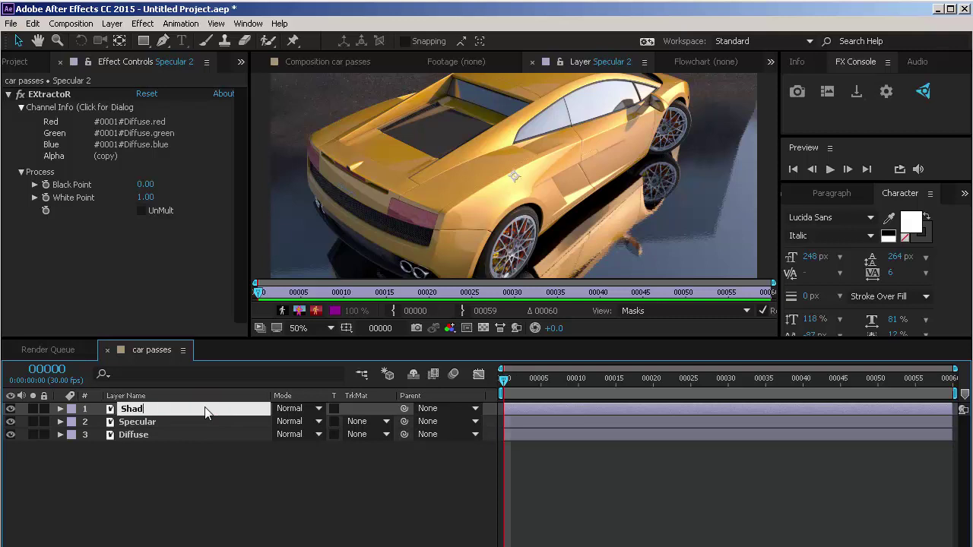
type("ow")
key("Return")
key("ctrl+d")
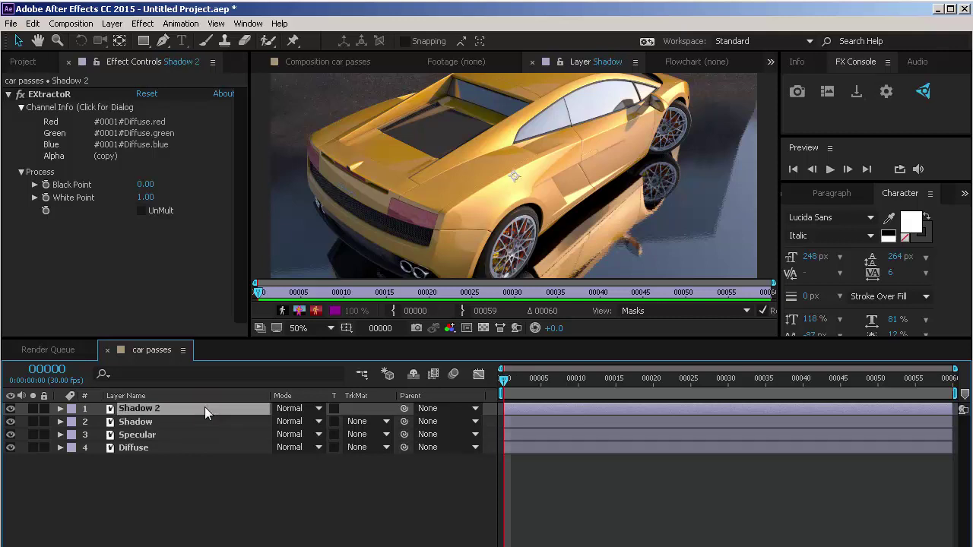
key("Return")
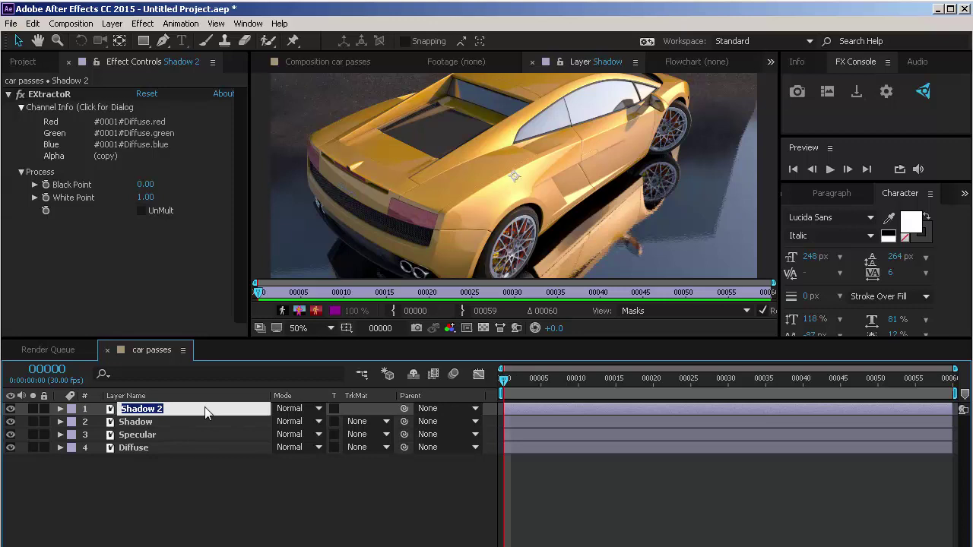
type("Ambien")
type("t")
key("Return")
- Add duplicated pass layers named Caustic and GI
key("ctrl+d")
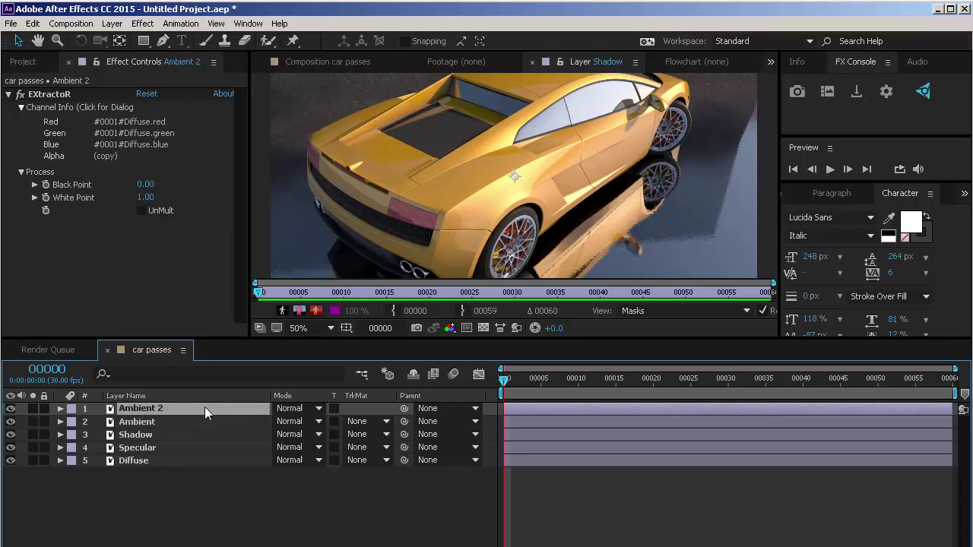
key("Return")
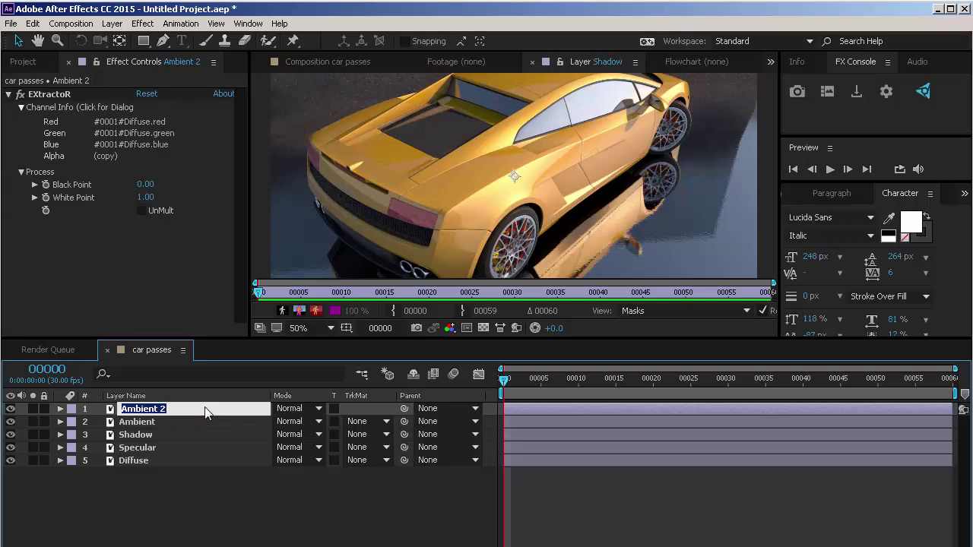
type("Caustic")
key("Return")
key("ctrl+d")
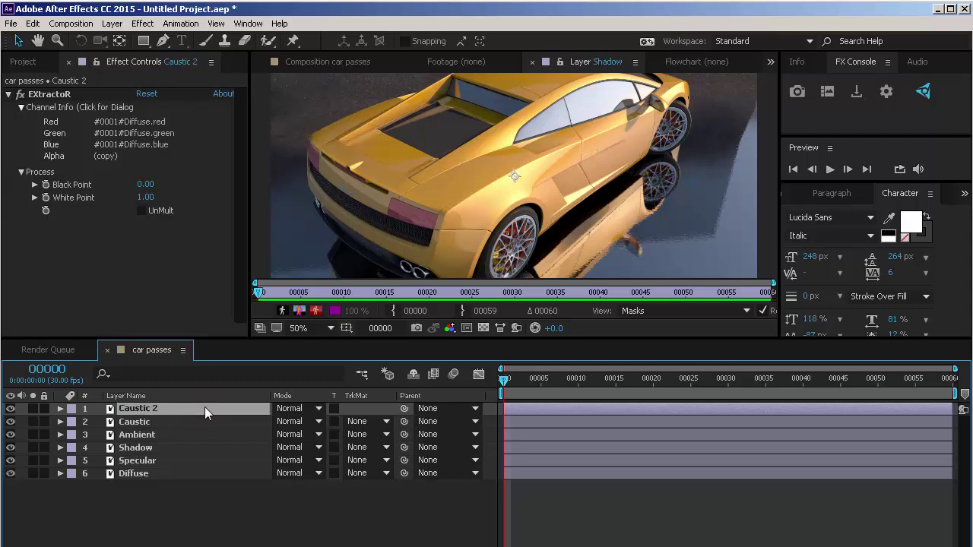
key("Return")
type("GI")
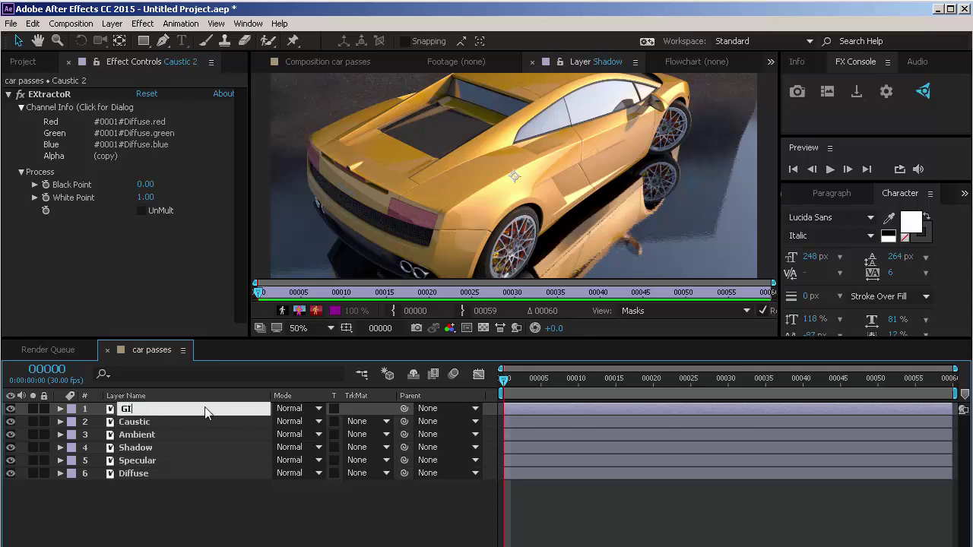
key("Return")
- Add duplicated pass layers named Ambient Occlusion and Reflection
key("ctrl+d")
key("Return")
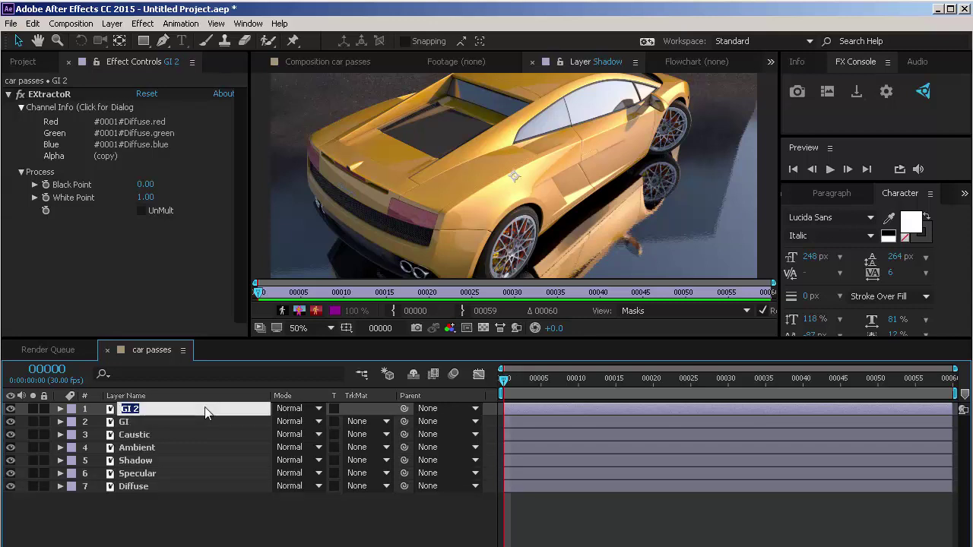
type("Amb")
type("ient Ocllusoin")
key("Return")
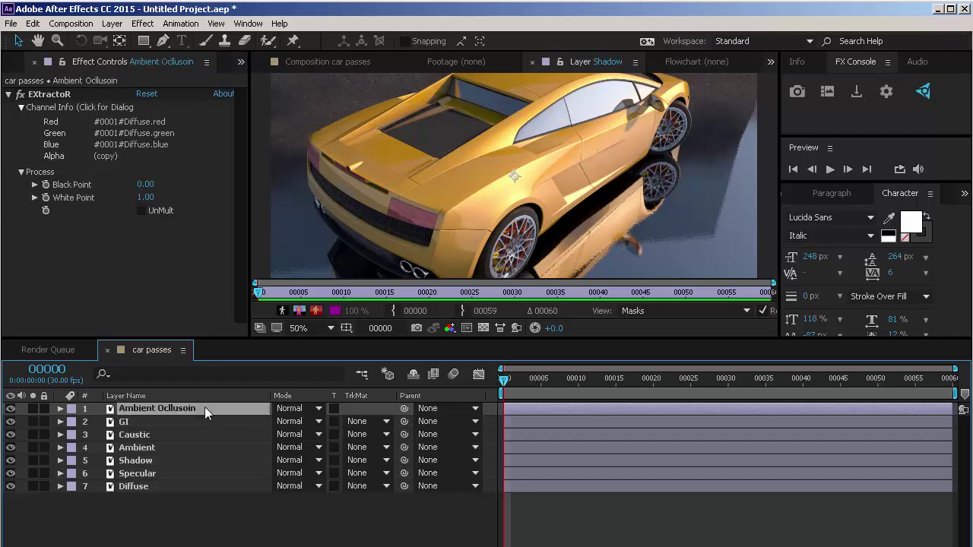
key("ctrl+d")
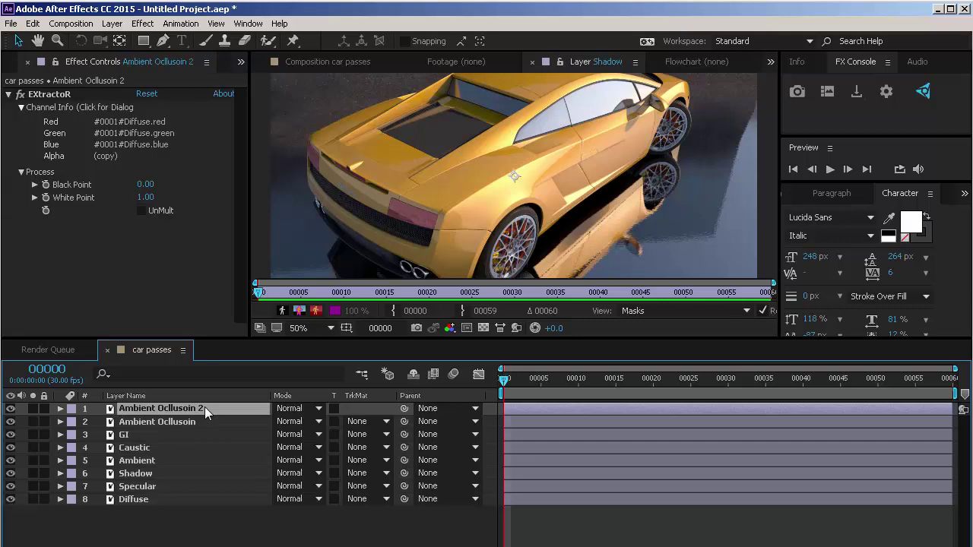
key("Return")
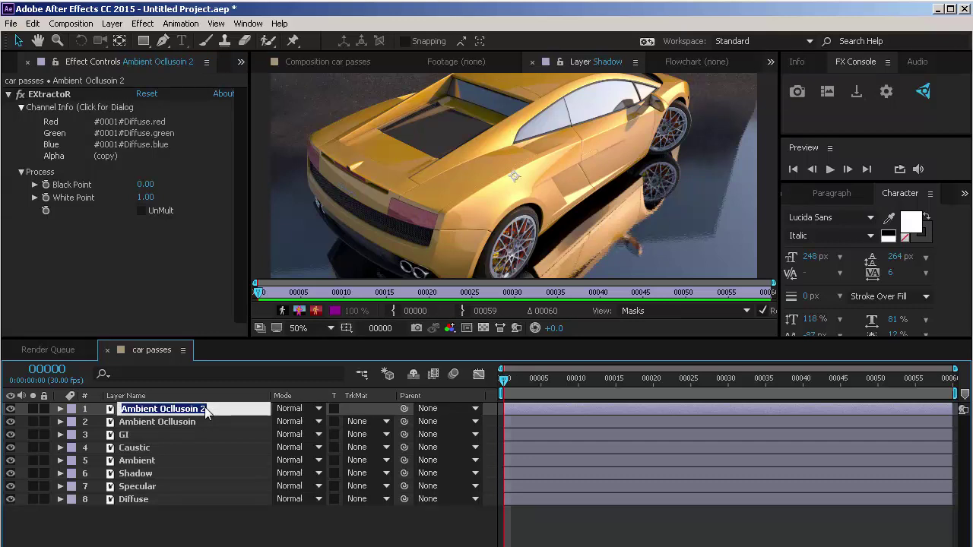
type("Reflection")
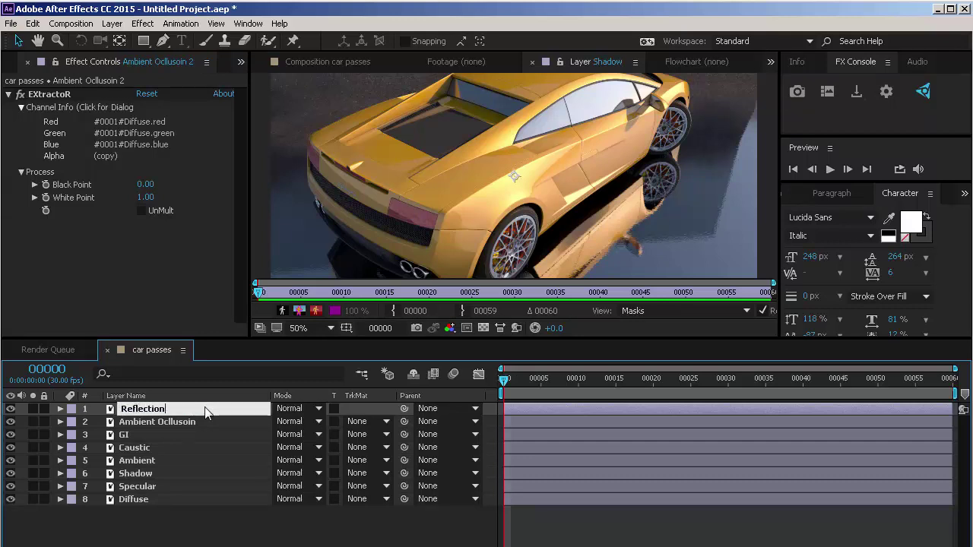
key("Return")
- Add duplicated pass layers named Refraction and Atmosphere
key("ctrl+d")
key("Return")
type("R")
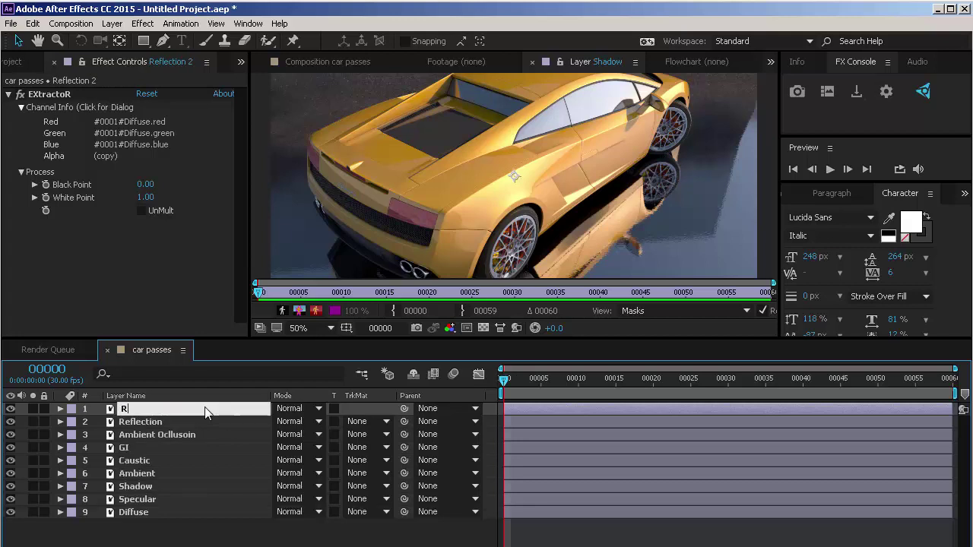
type("efraction")
key("Return")
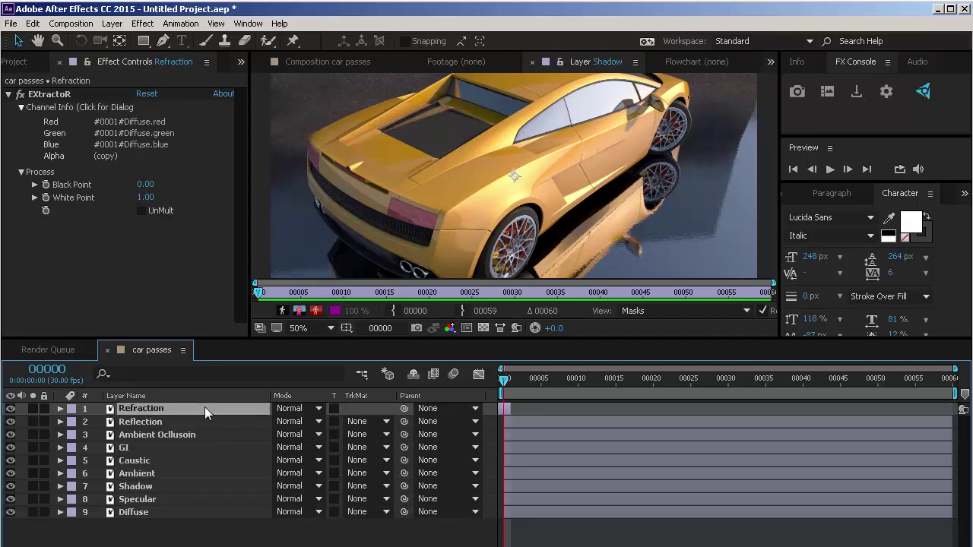
key("ctrl+d")
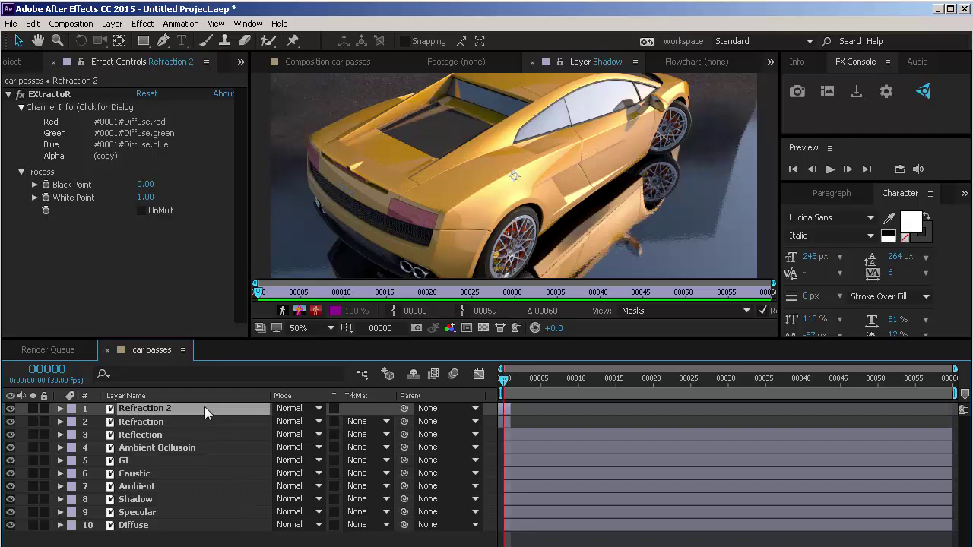
key("Return")
type("Atmosphere")
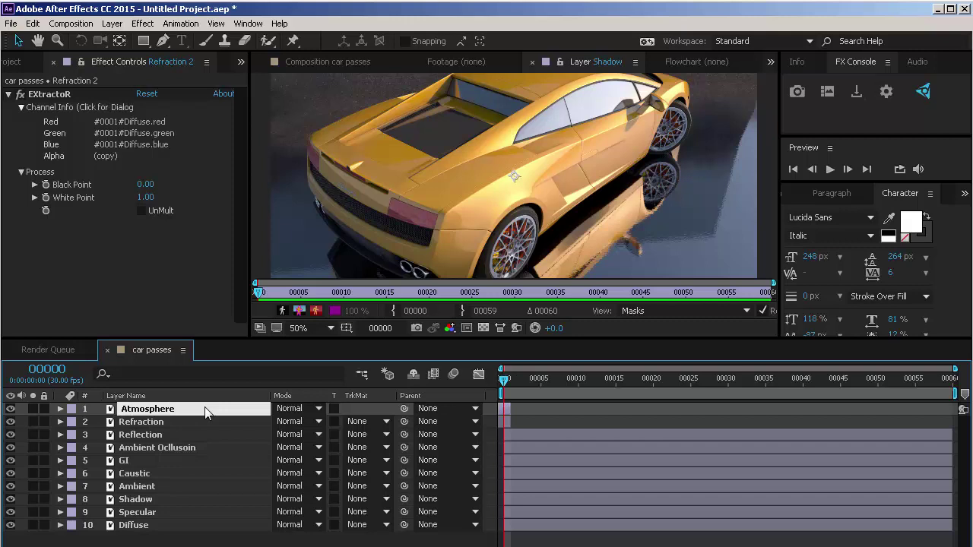
key("Return")
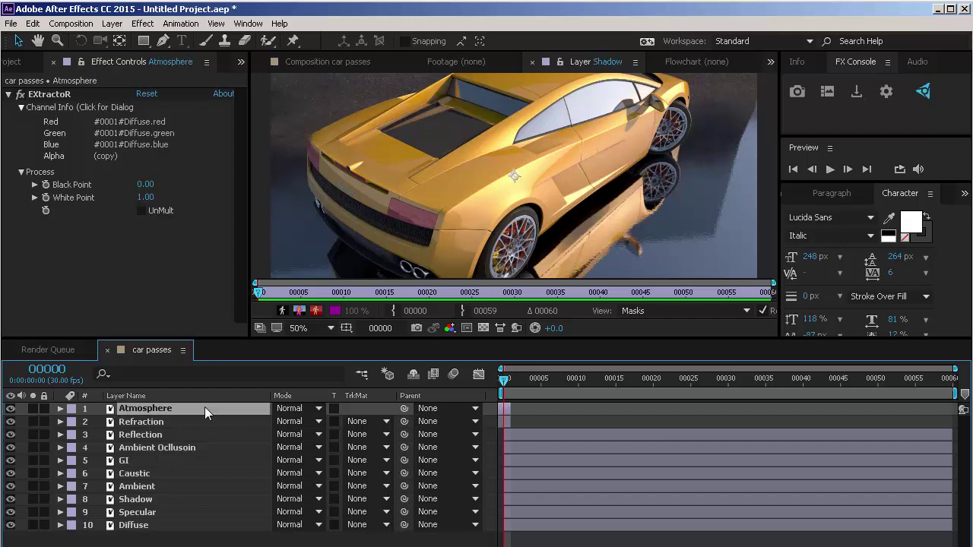
- Duplicate Atmosphere, renaming the original to Atmosphere (Multiply) and the copy to Atmosphere
key("ctrl+d")
key("Return")
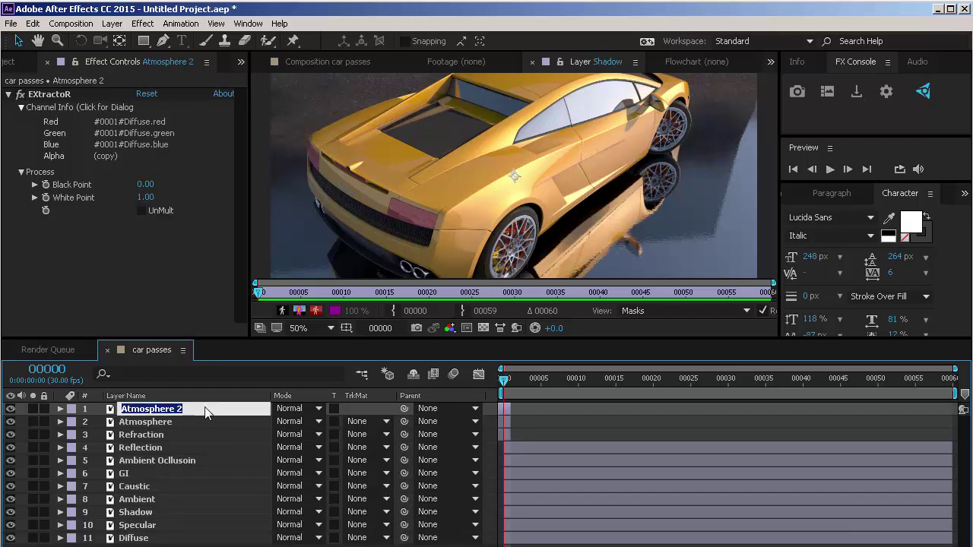
left_click(170, 423)
key("Return")
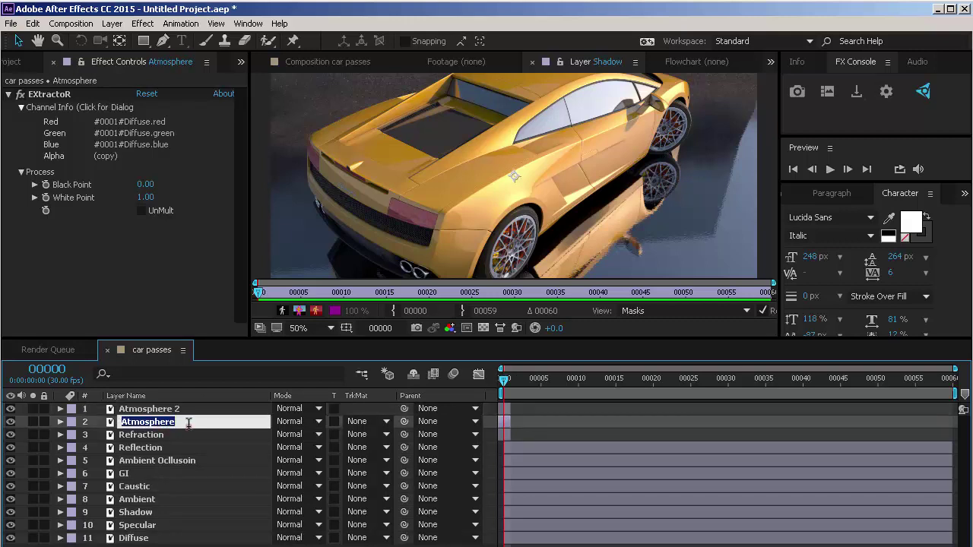
left_click(188, 424)
type("(Multiply")
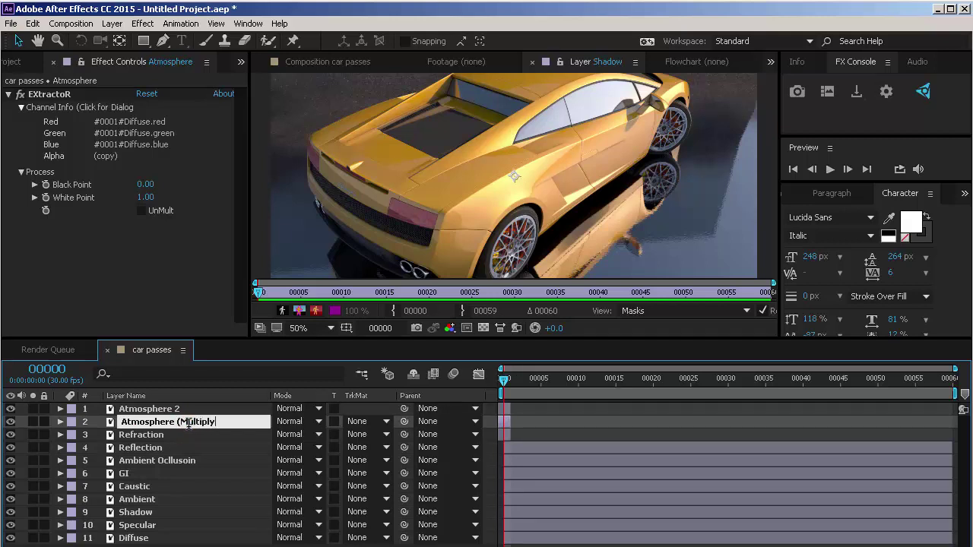
type(")")
key("Return")
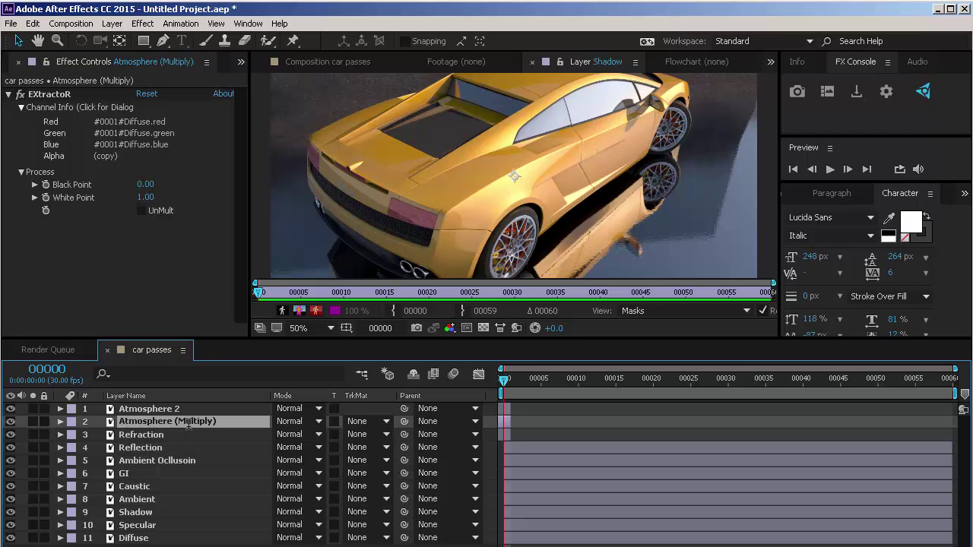
left_click(189, 413)
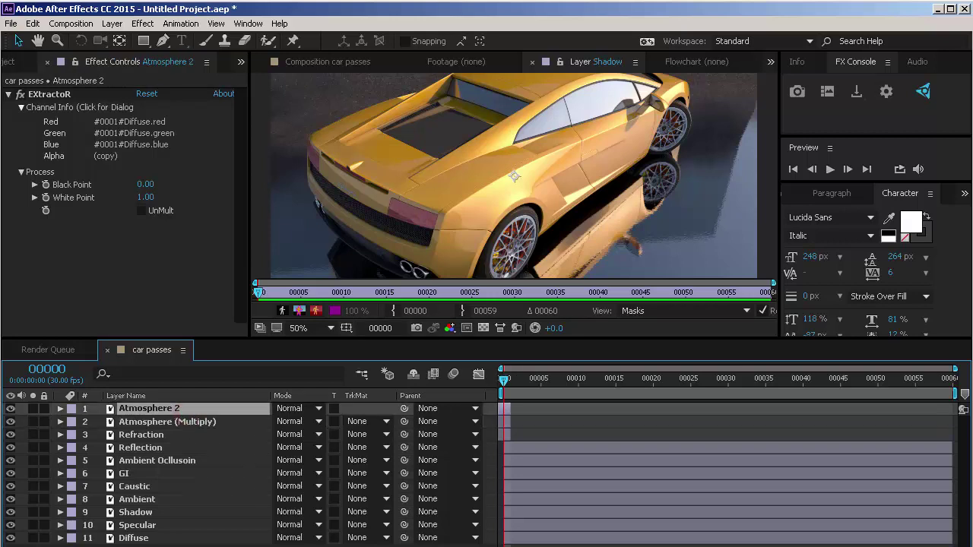
left_click(209, 403)
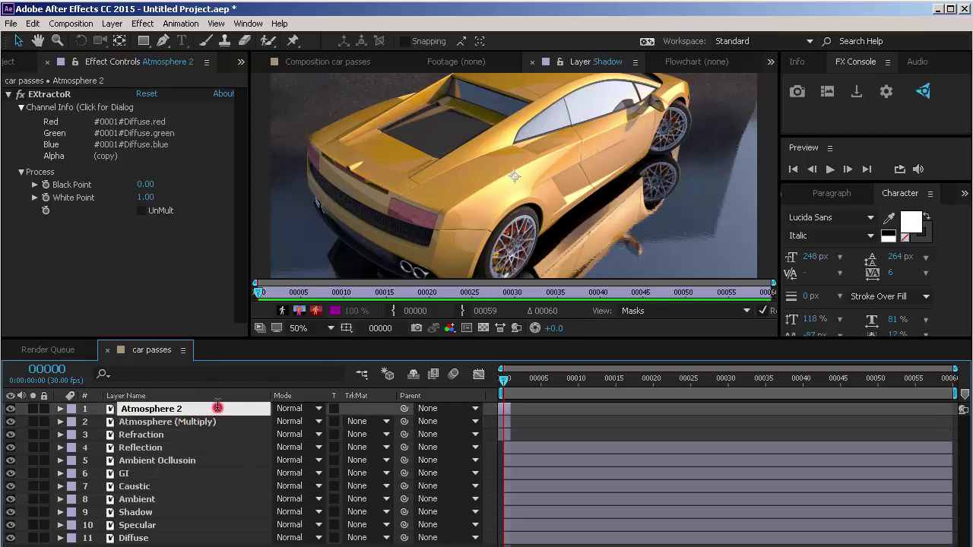
key("Return")
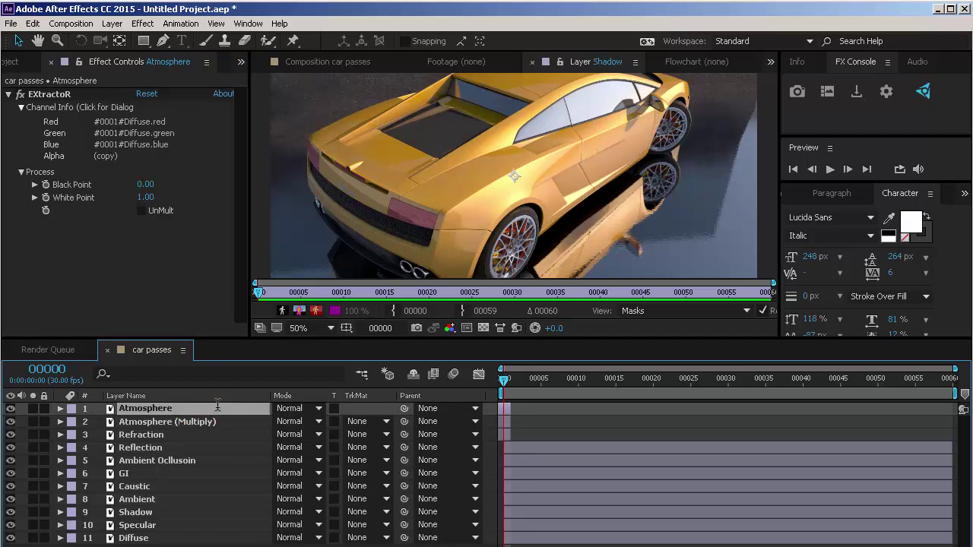
- Set EXtractoR on the Specular and Shadow layers to their matching EXR passes
left_click(125, 527)
left_click(109, 135)
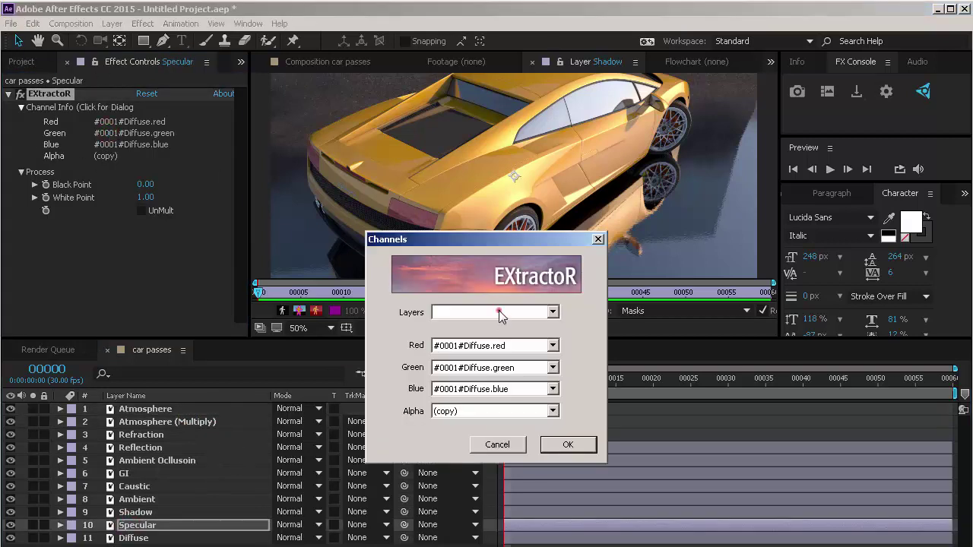
left_click(498, 313)
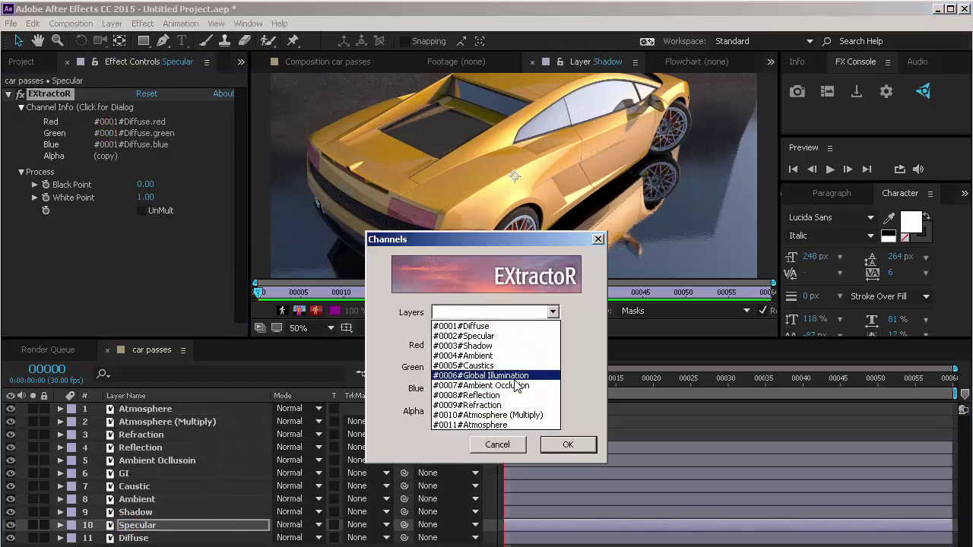
left_click(515, 336)
left_click(568, 445)
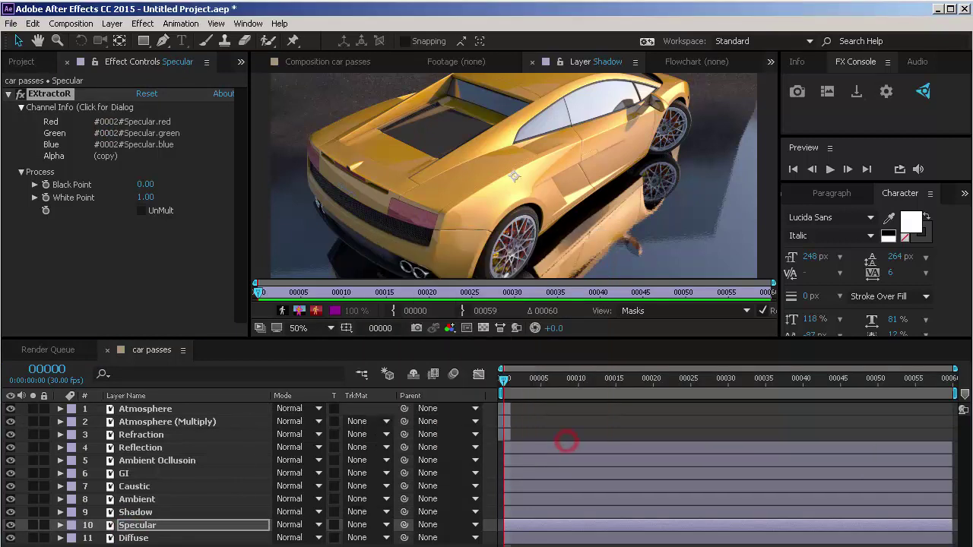
left_click(128, 511)
left_click(127, 139)
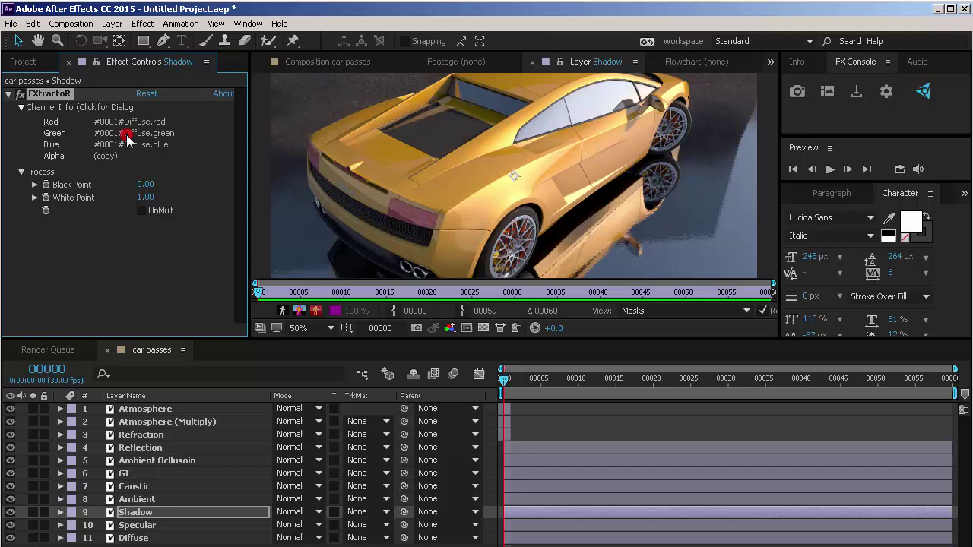
left_click(477, 310)
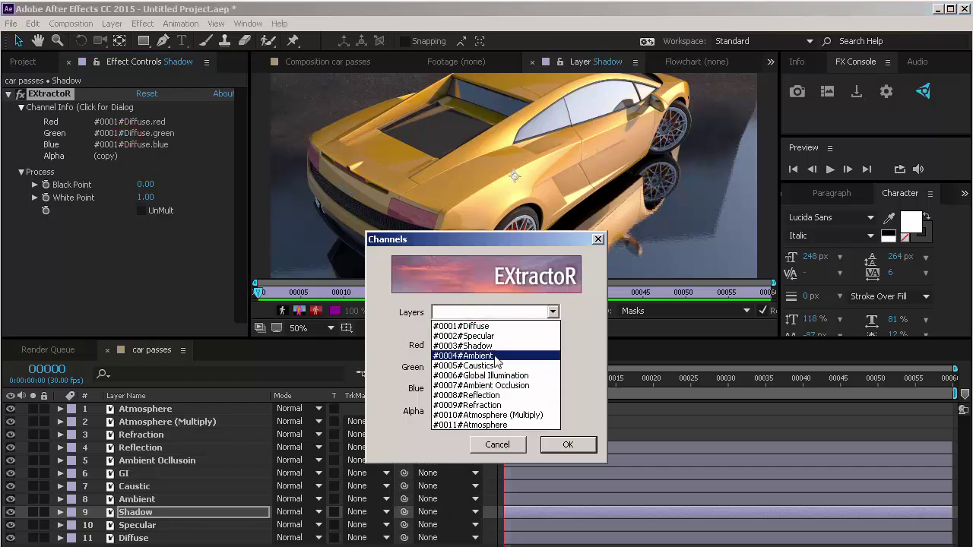
left_click(496, 346)
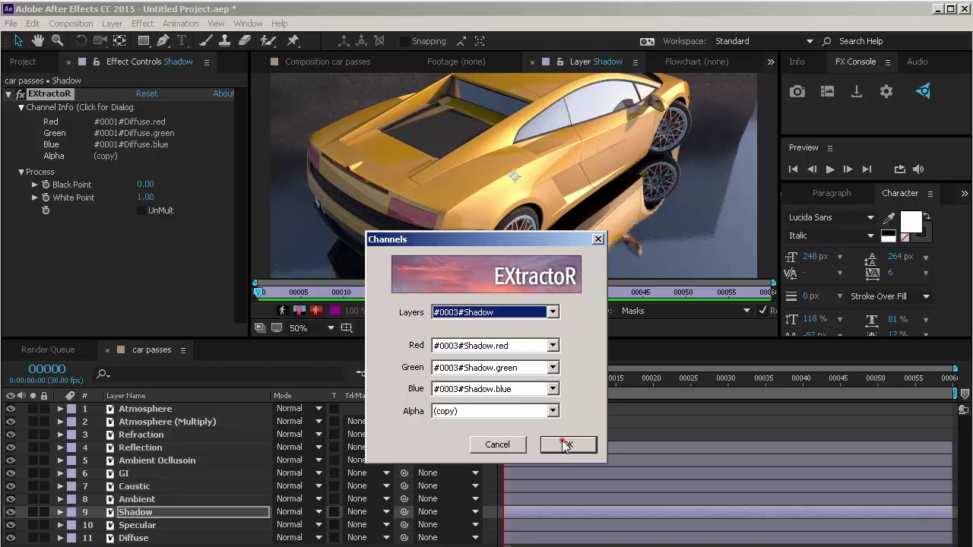
left_click(566, 444)
- Set EXtractoR on the Ambient and Caustic layers to the Ambient and Caustics passes
left_click(152, 500)
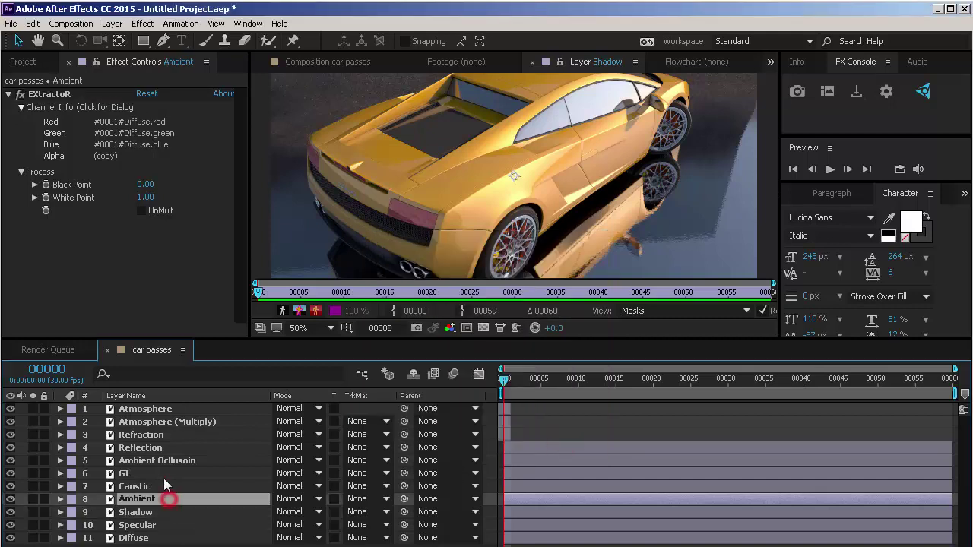
left_click(136, 139)
left_click(478, 317)
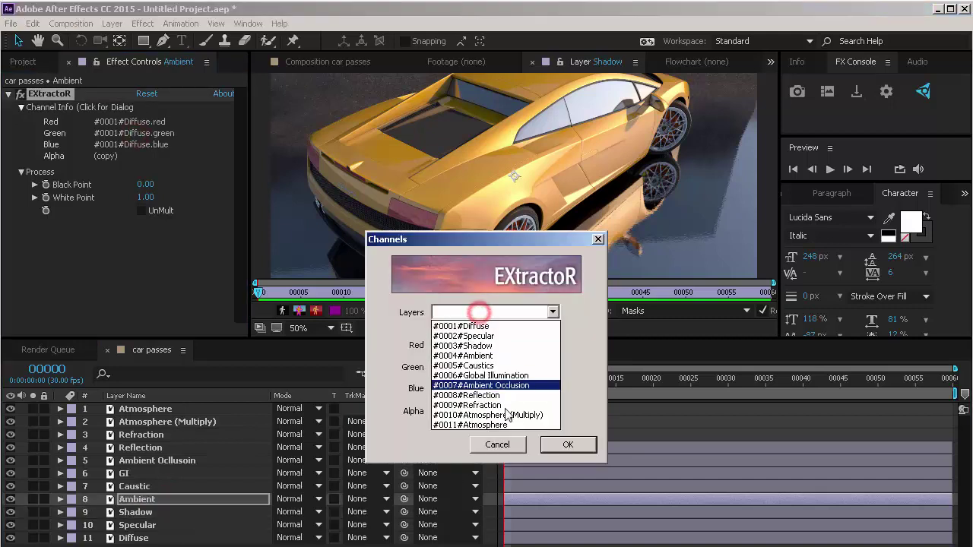
left_click(496, 355)
left_click(569, 445)
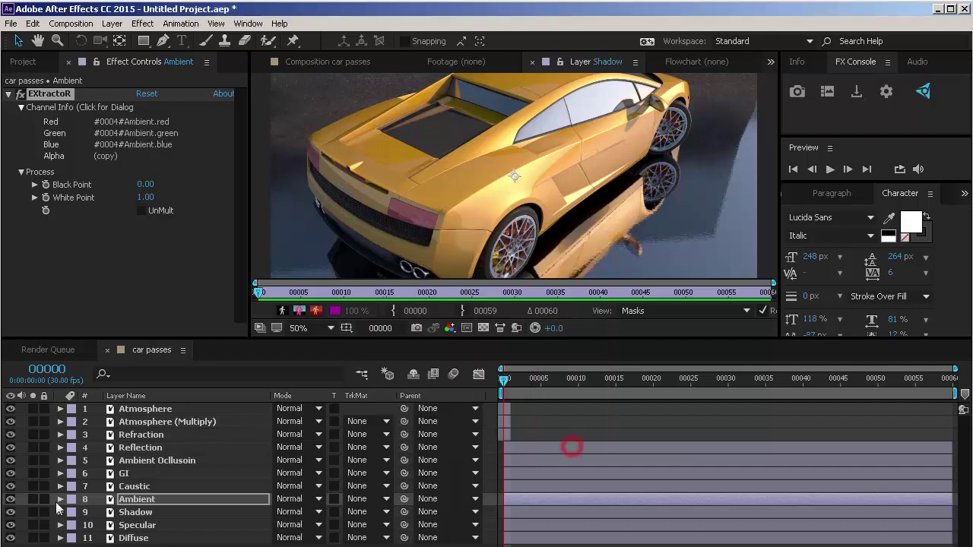
left_click(122, 487)
left_click(119, 134)
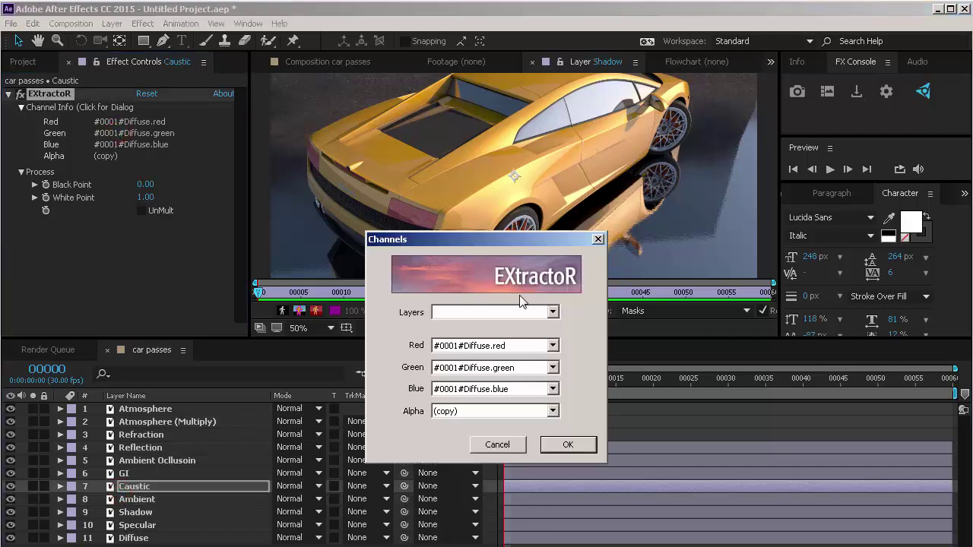
left_click(513, 313)
left_click(487, 365)
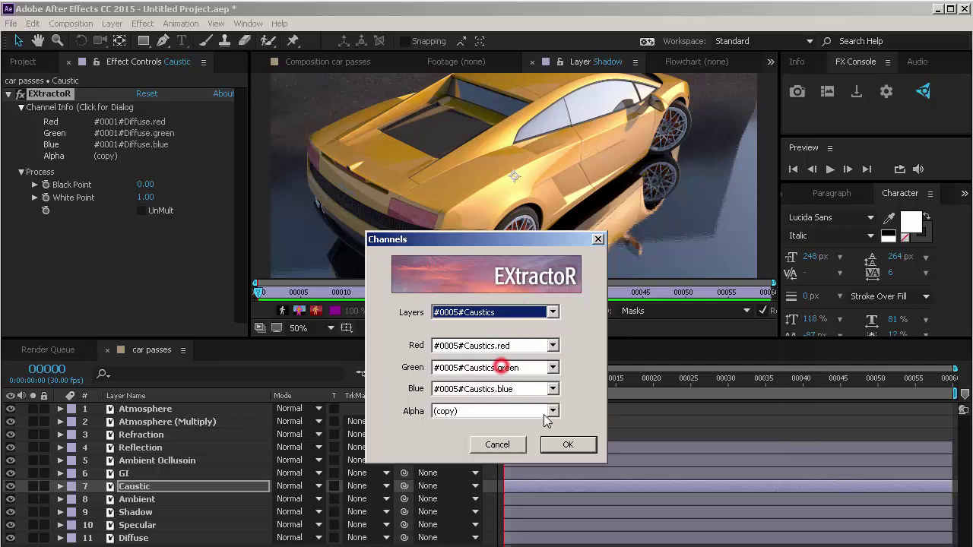
left_click(568, 444)
- Set EXtractoR on GI and Ambient Occlusion to the Global Illumination and Ambient Occlusion passes
left_click(182, 473)
left_click(102, 134)
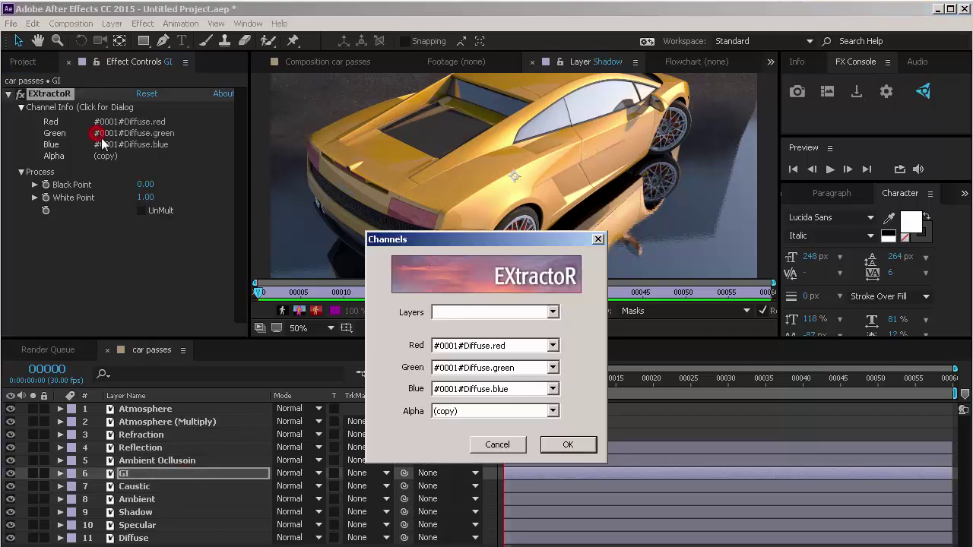
left_click(503, 312)
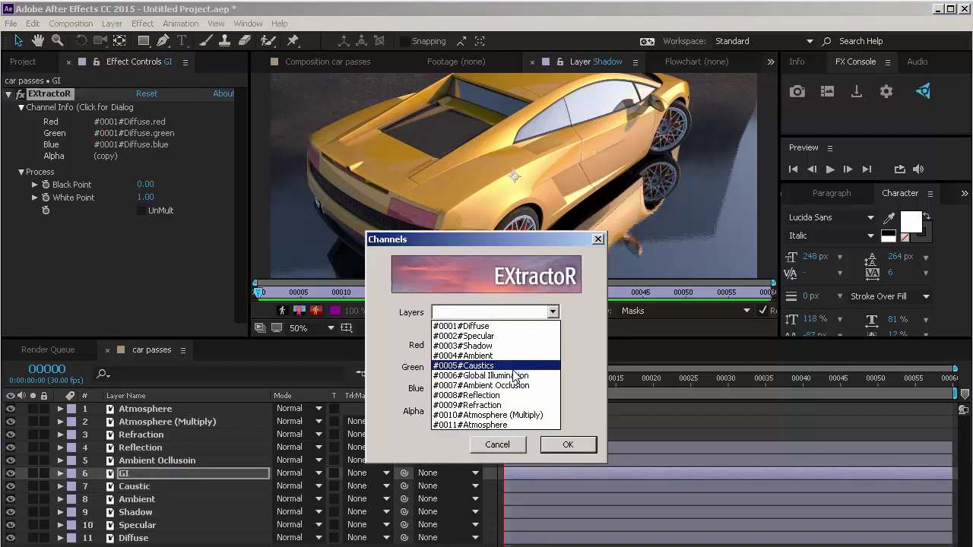
left_click(511, 372)
left_click(566, 446)
left_click(182, 460)
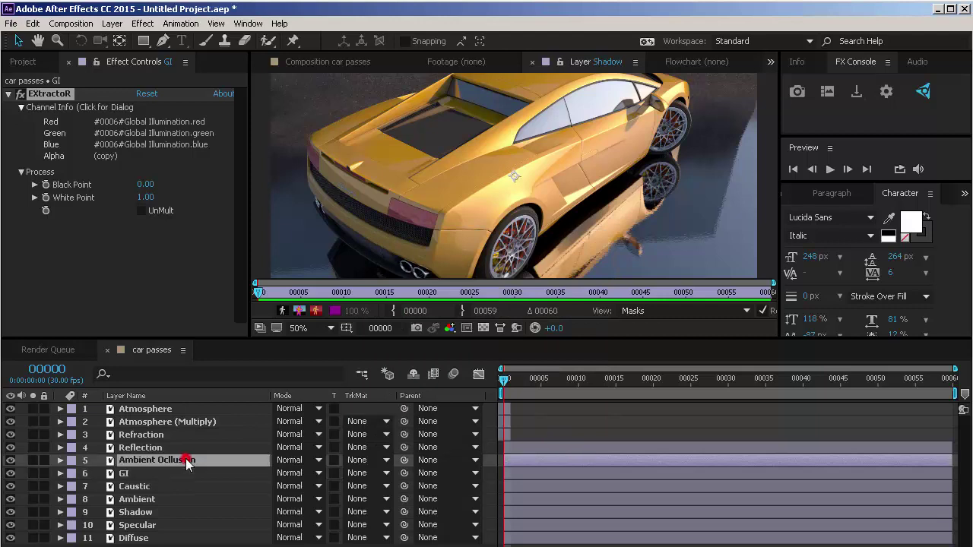
left_click(139, 126)
left_click(553, 311)
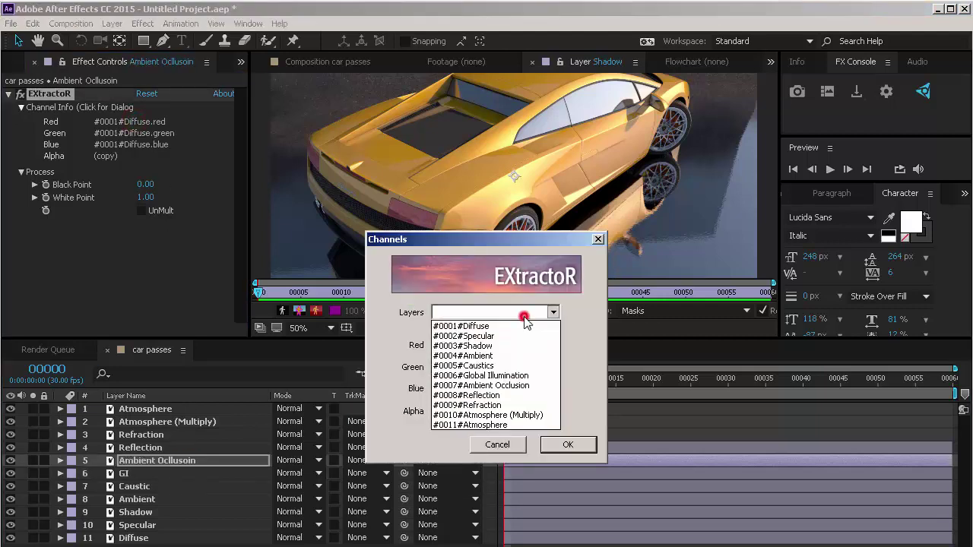
left_click(494, 381)
left_click(567, 445)
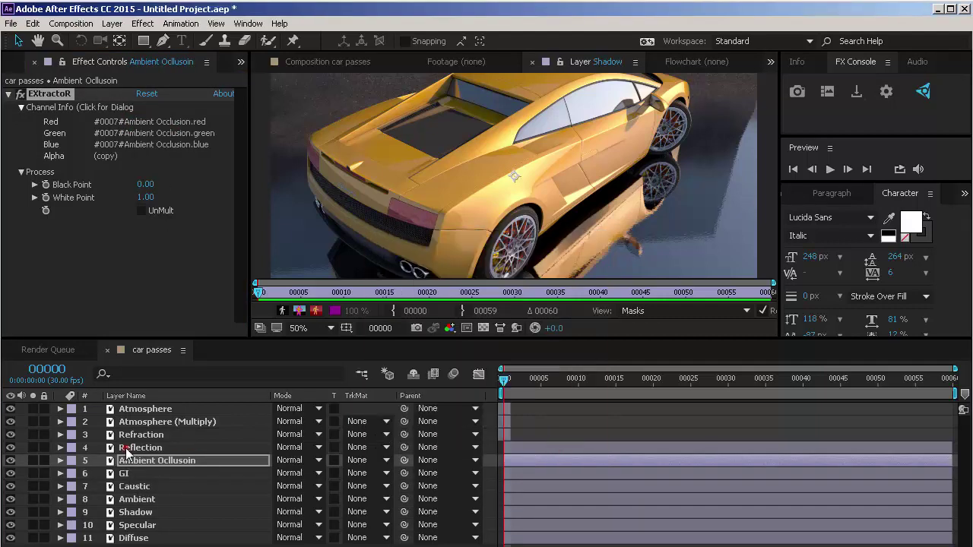
- Set EXtractoR on the Reflection and Refraction layers to their matching EXR passes
left_click(140, 447)
left_click(137, 122)
left_click(469, 314)
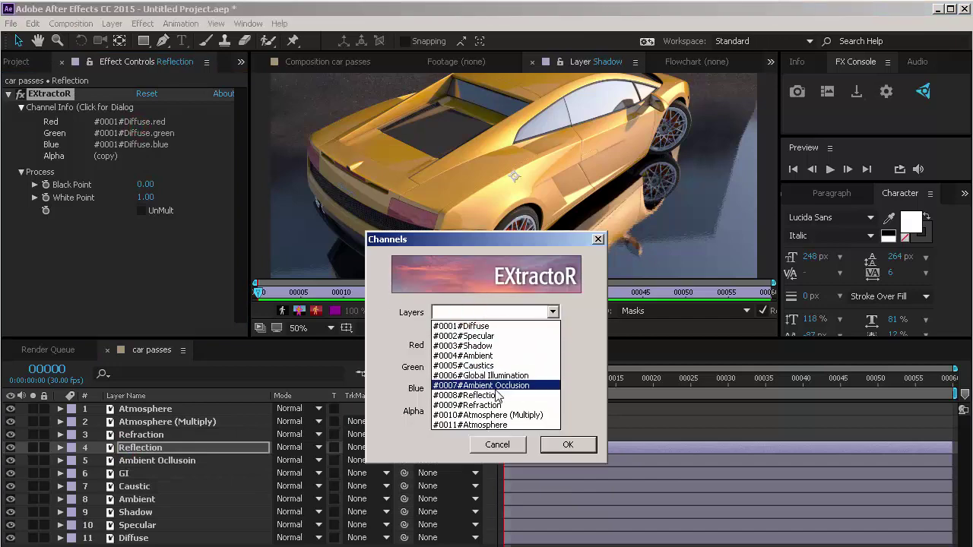
left_click(497, 398)
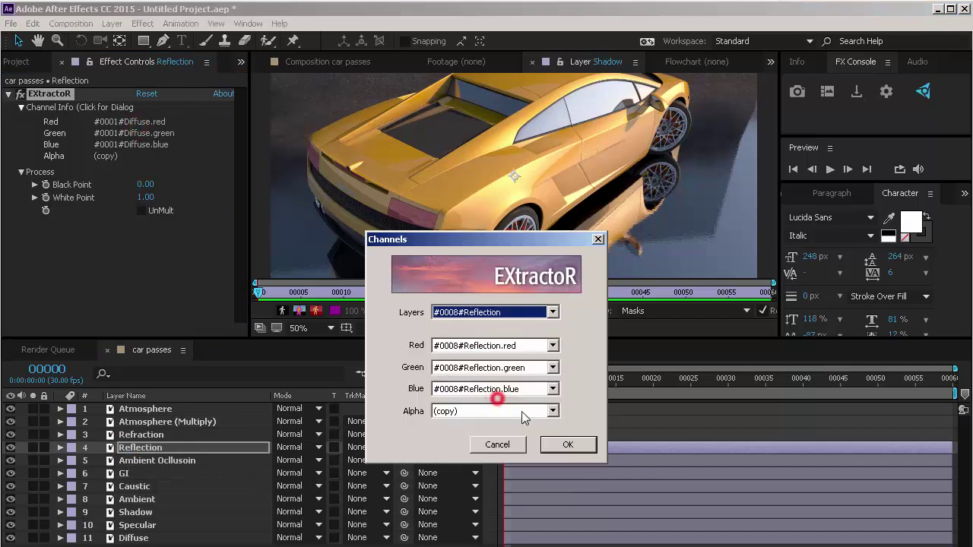
left_click(566, 445)
left_click(178, 435)
left_click(123, 133)
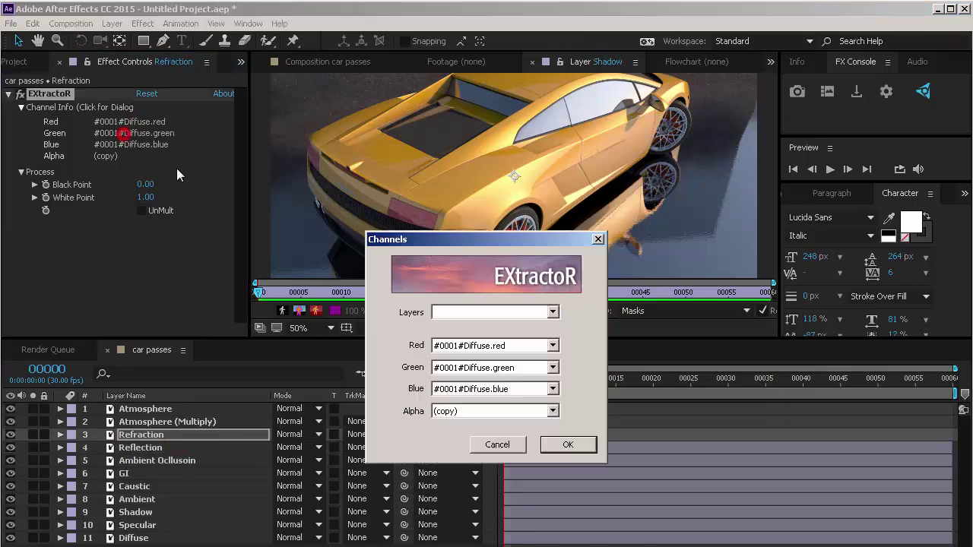
left_click(490, 313)
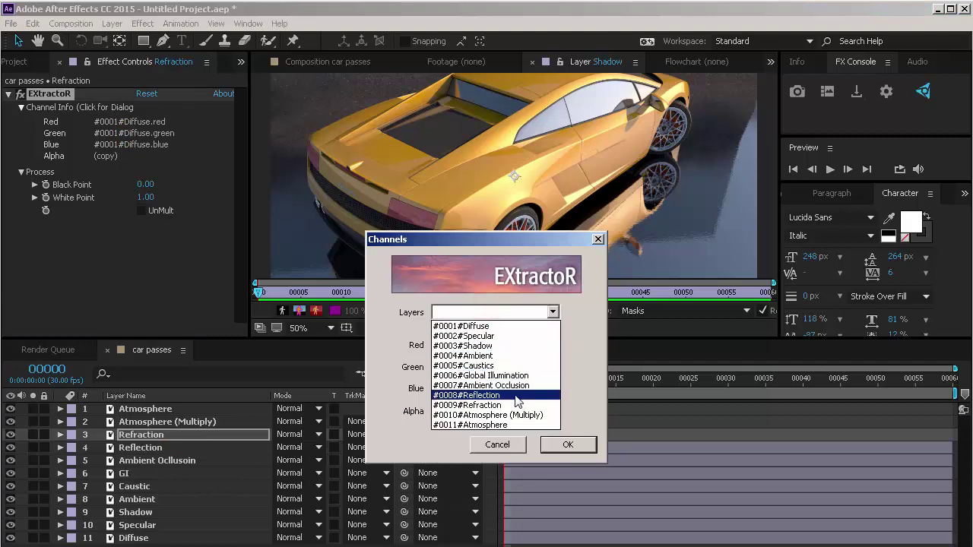
left_click(505, 395)
left_click(495, 316)
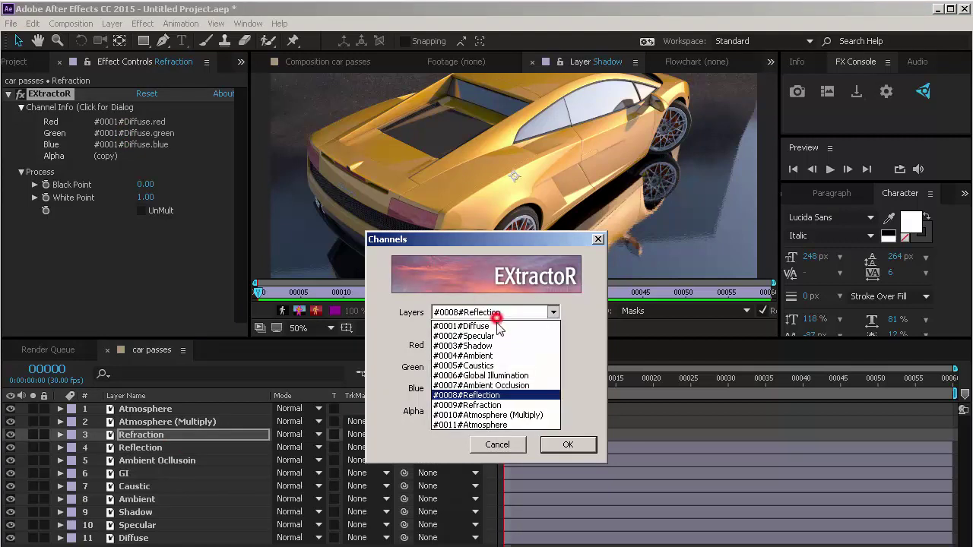
left_click(498, 405)
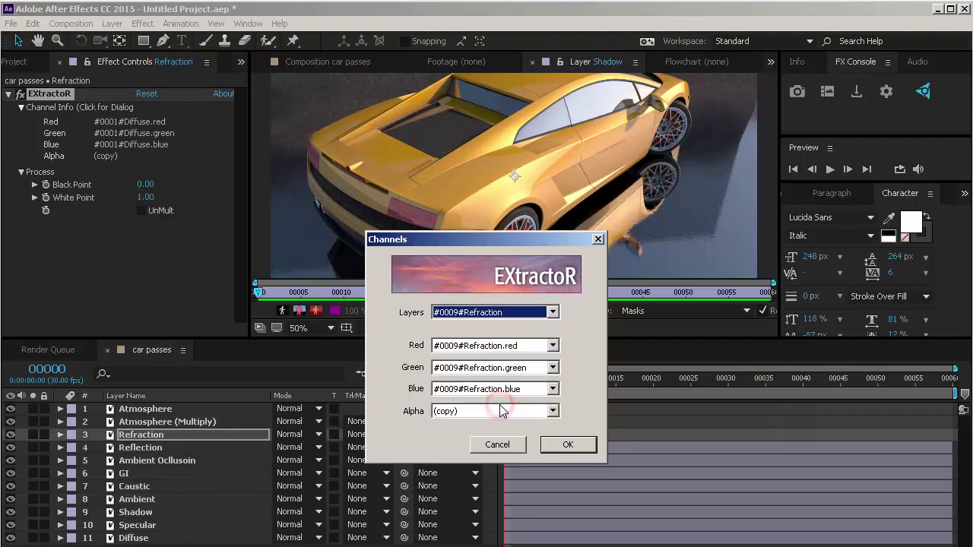
left_click(563, 444)
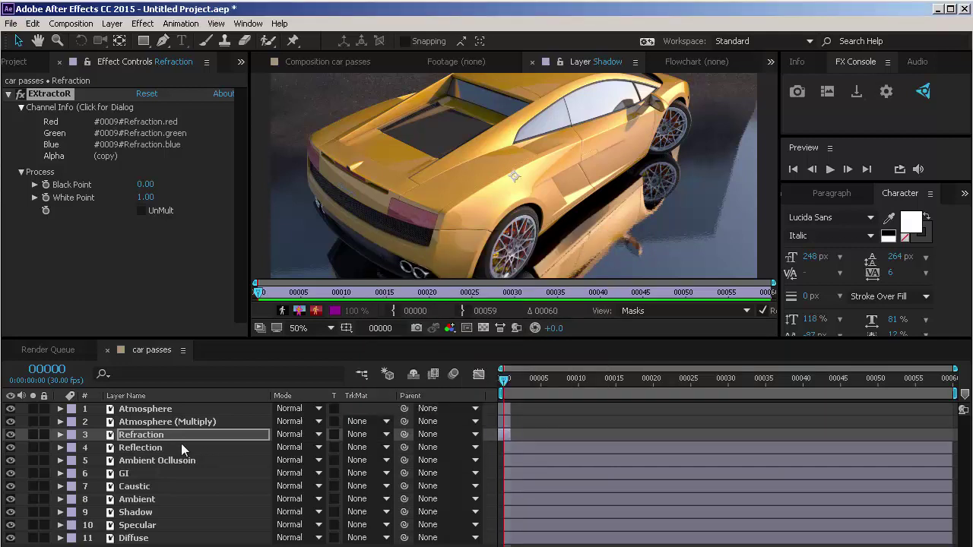
- Extract the Atmosphere (Multiply) and Atmosphere passes, then view the car passes composition
left_click(181, 445)
left_click(181, 422)
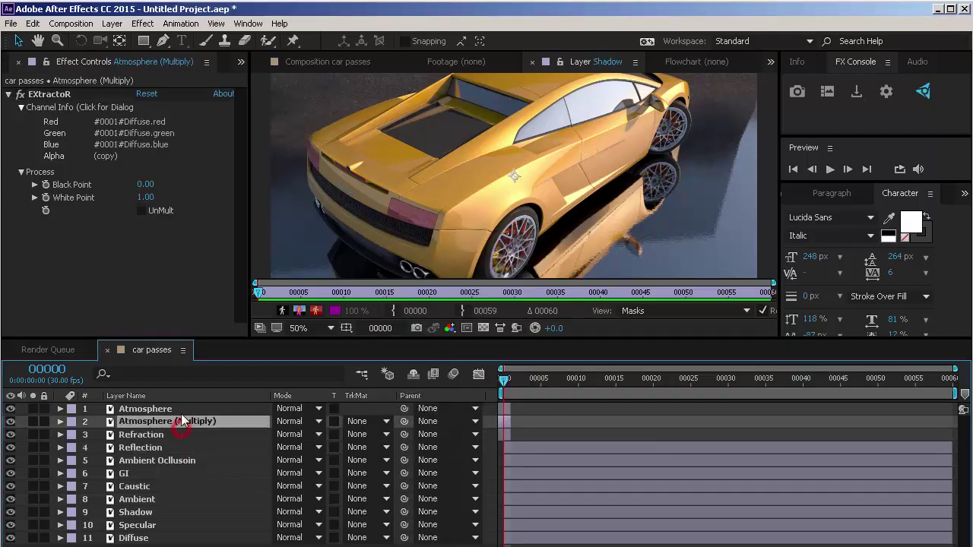
left_click(143, 133)
left_click(553, 312)
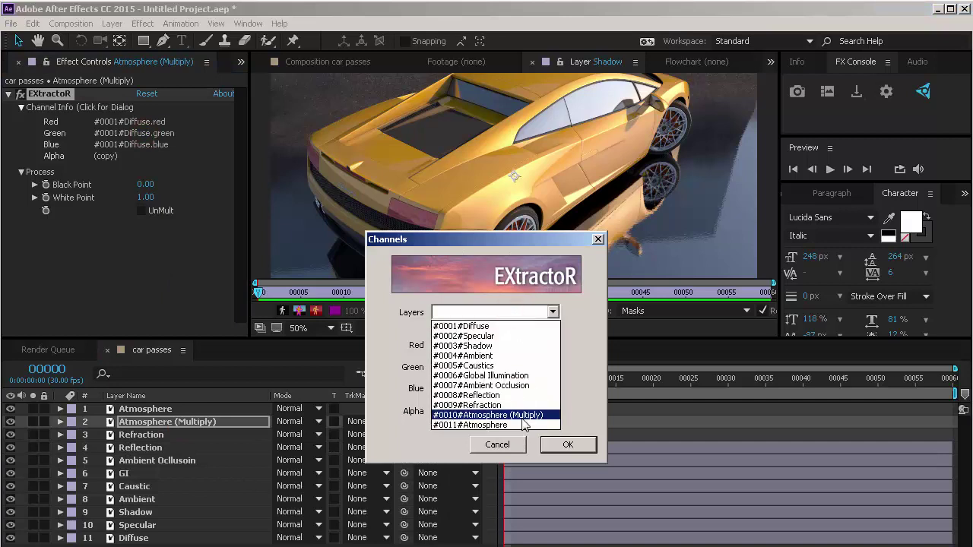
left_click(502, 426)
left_click(568, 447)
left_click(190, 409)
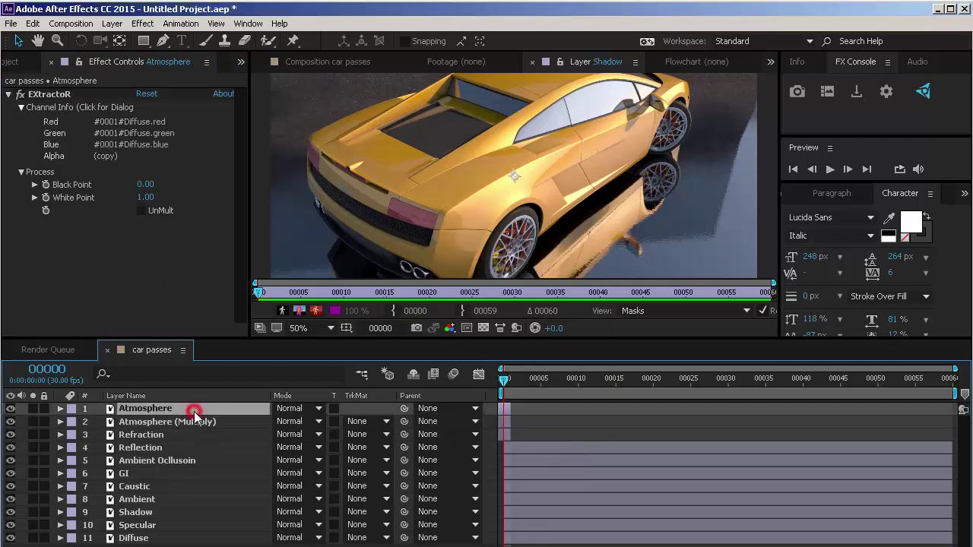
left_click(114, 122)
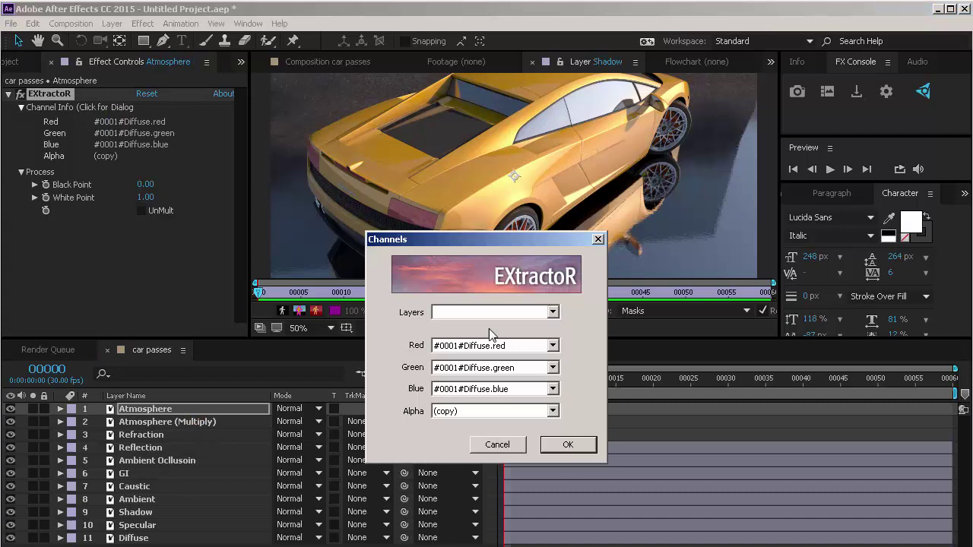
left_click(514, 312)
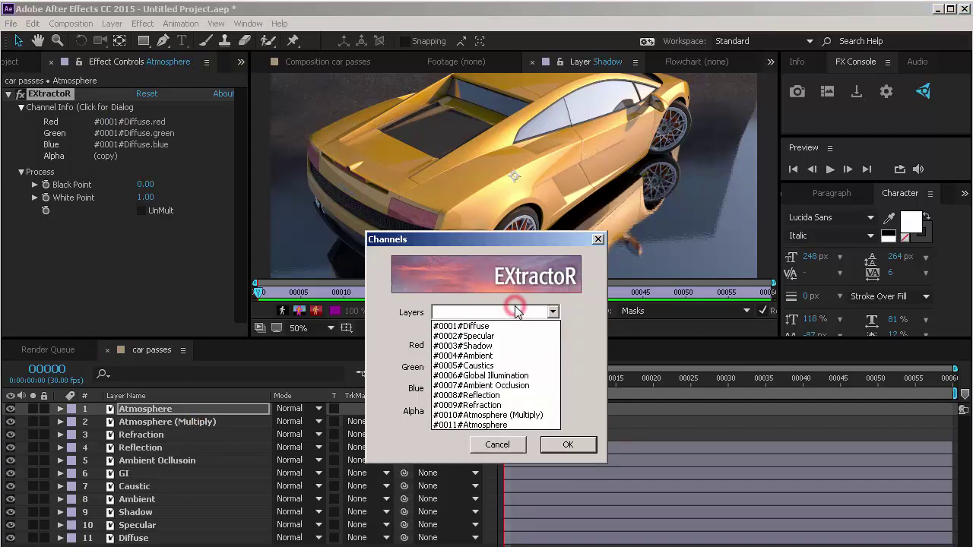
left_click(517, 425)
left_click(562, 444)
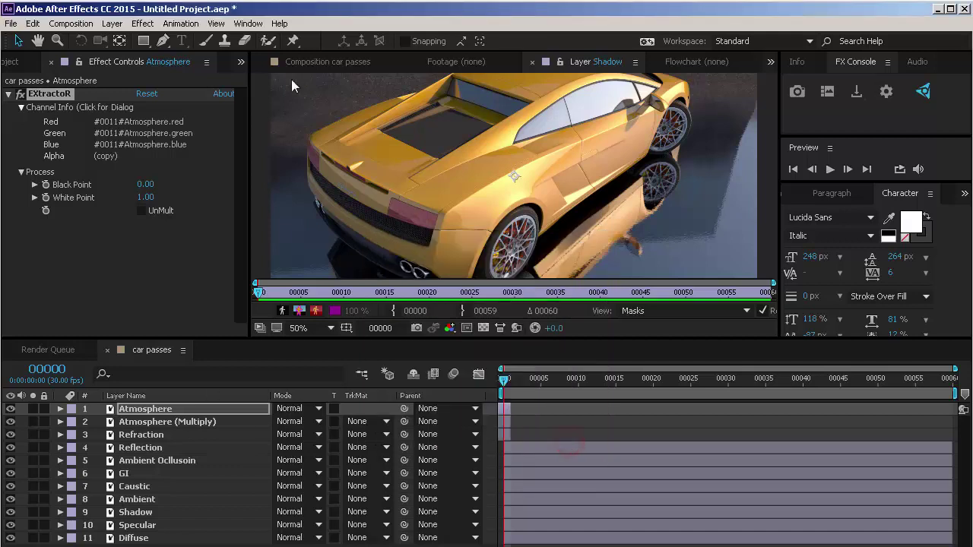
left_click(326, 62)
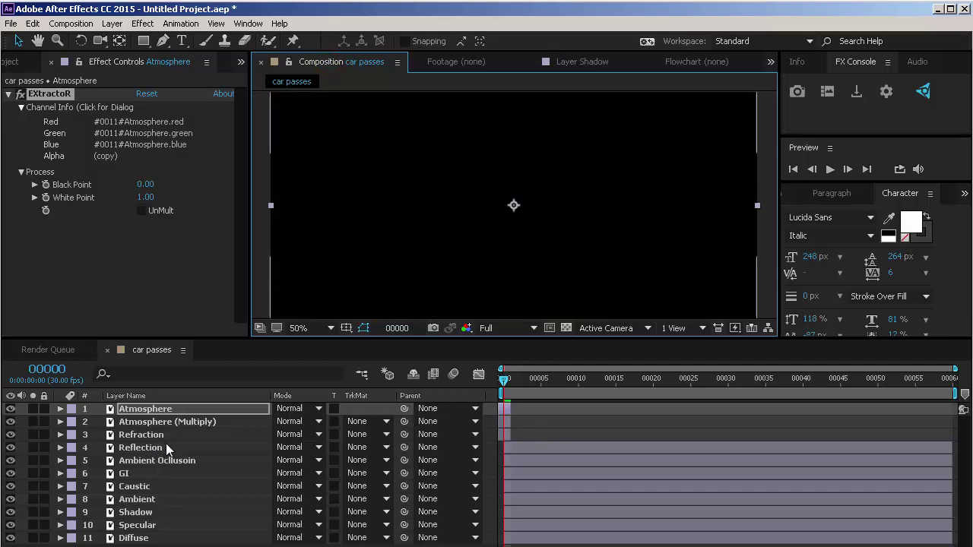
- Extend the top three pass layers to the full composition length
left_click(165, 447, "shift")
mouse_move(508, 409)
left_mouse_down()
mouse_move(661, 405)
mouse_move(624, 431)
left_mouse_up()
key("ctrl+z")
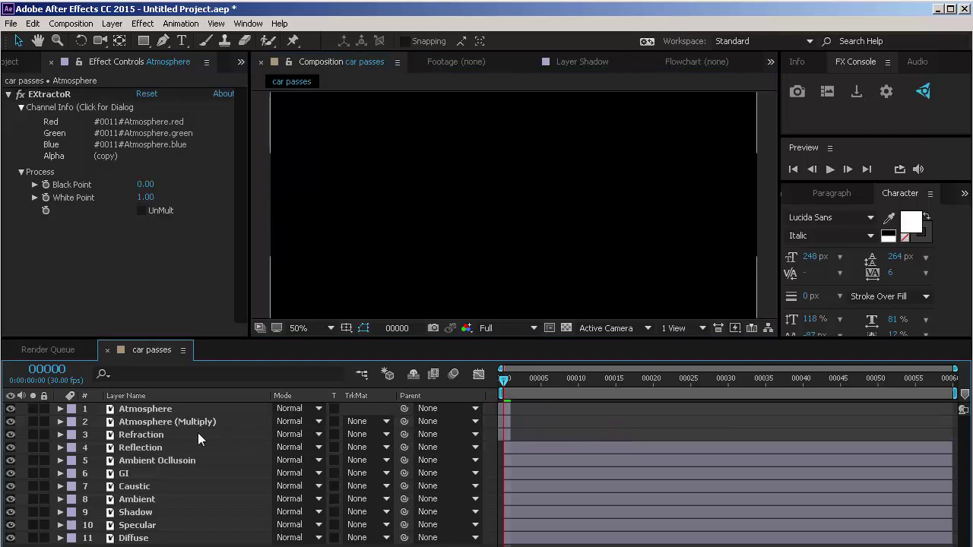
left_click(194, 434)
left_click(183, 409, "shift")
left_click_drag(506, 408, 951, 408)
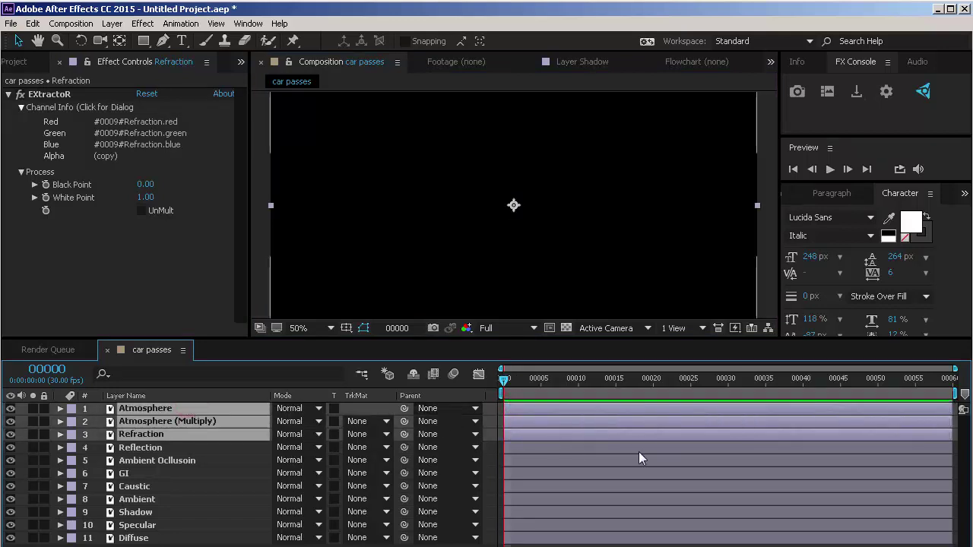
- Blend Specular, Ambient and Caustic with Add, and Shadow with Multiply
left_click(174, 524)
left_click(314, 524)
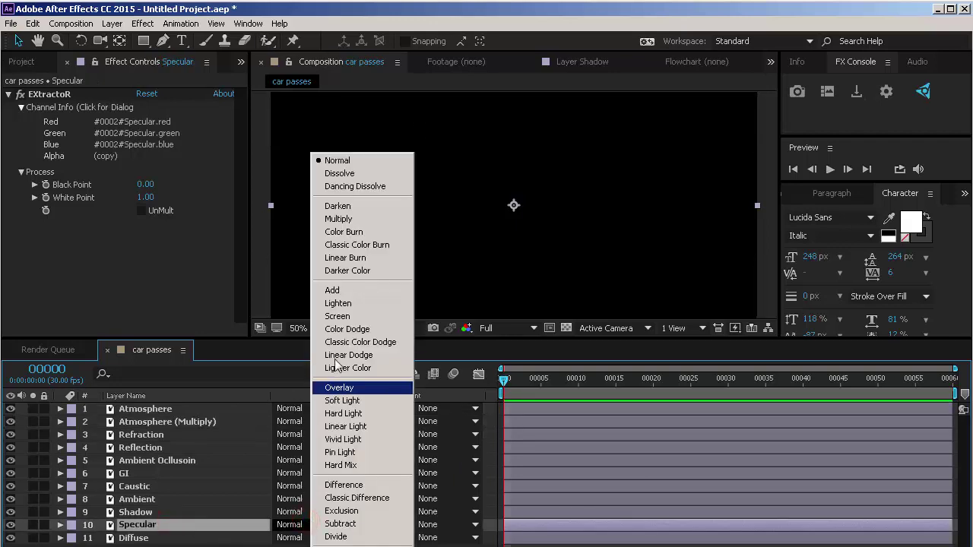
left_click(335, 293)
left_click(296, 511)
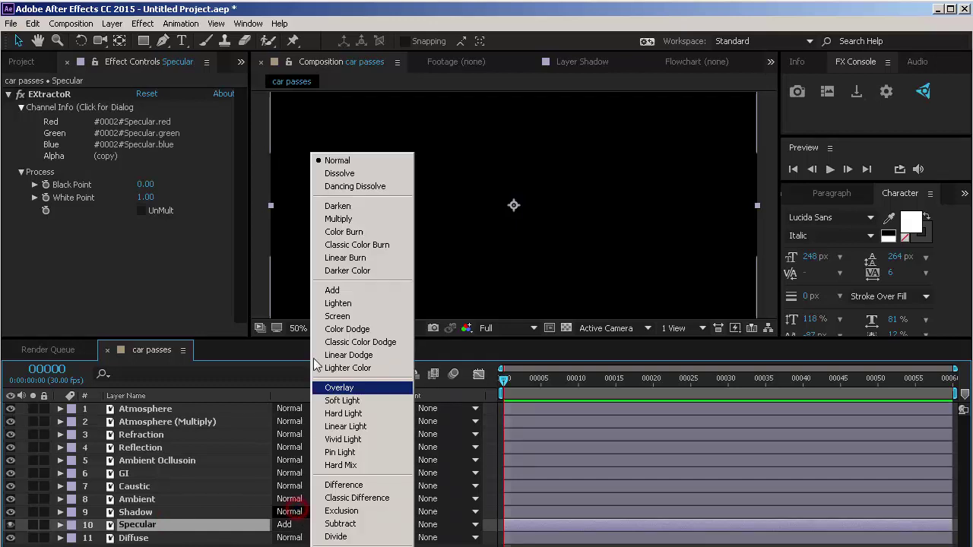
left_click(340, 224)
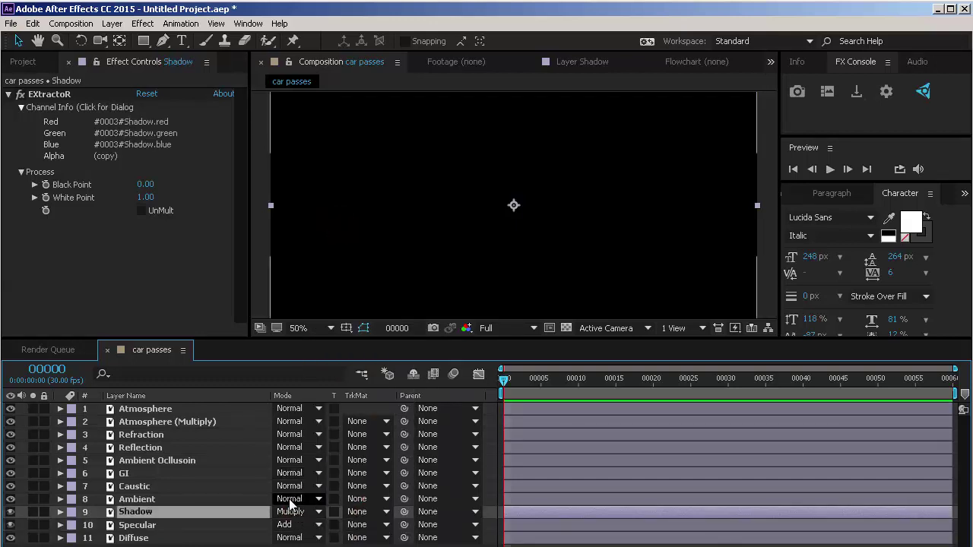
left_click(291, 499)
left_click(354, 291)
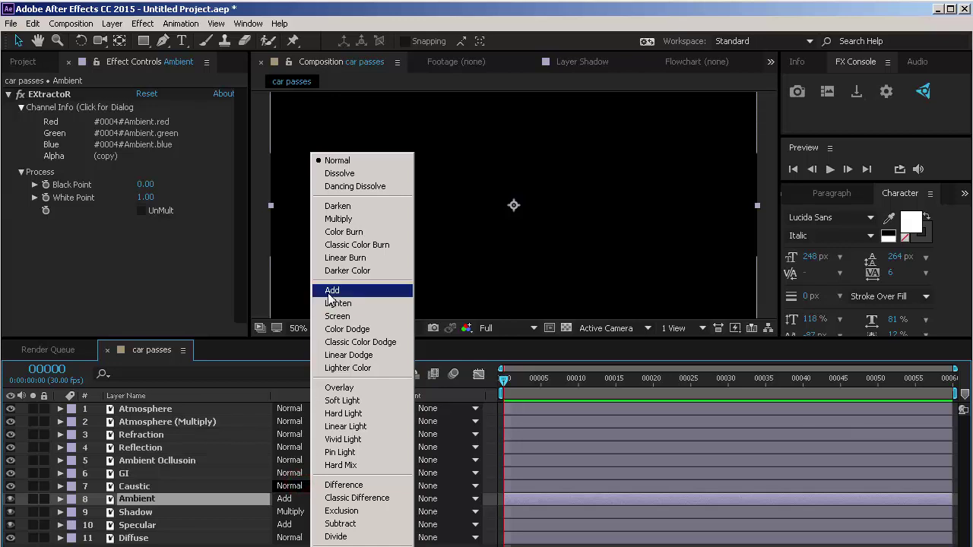
left_click(327, 290)
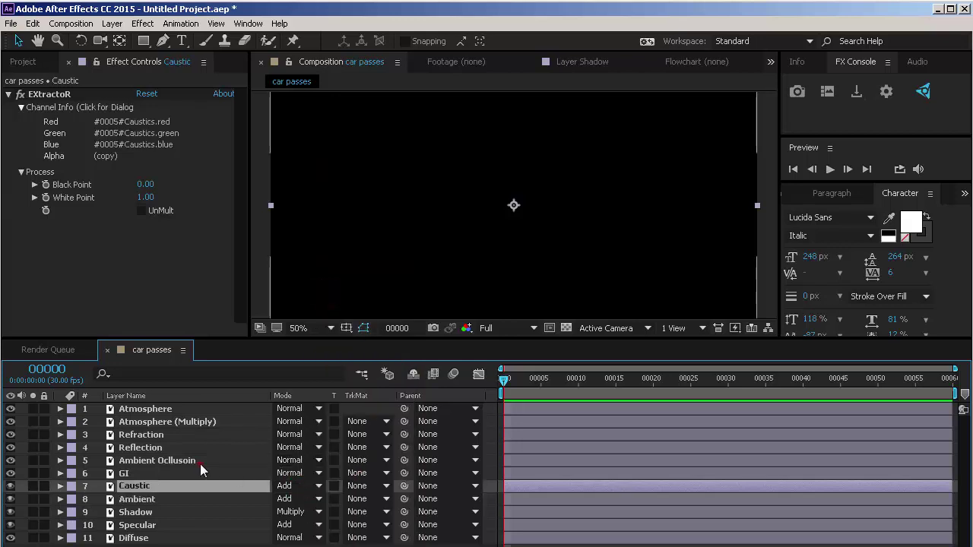
- Blend GI, Reflection and Refraction with Add, and Ambient Occlusion with Multiply
left_click(200, 461)
left_click(228, 474)
left_click(292, 473)
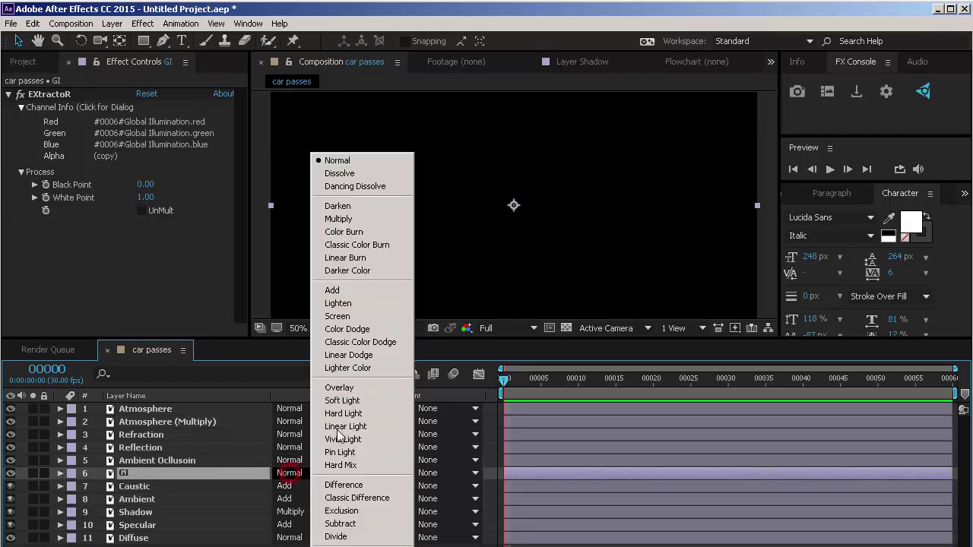
left_click(363, 293)
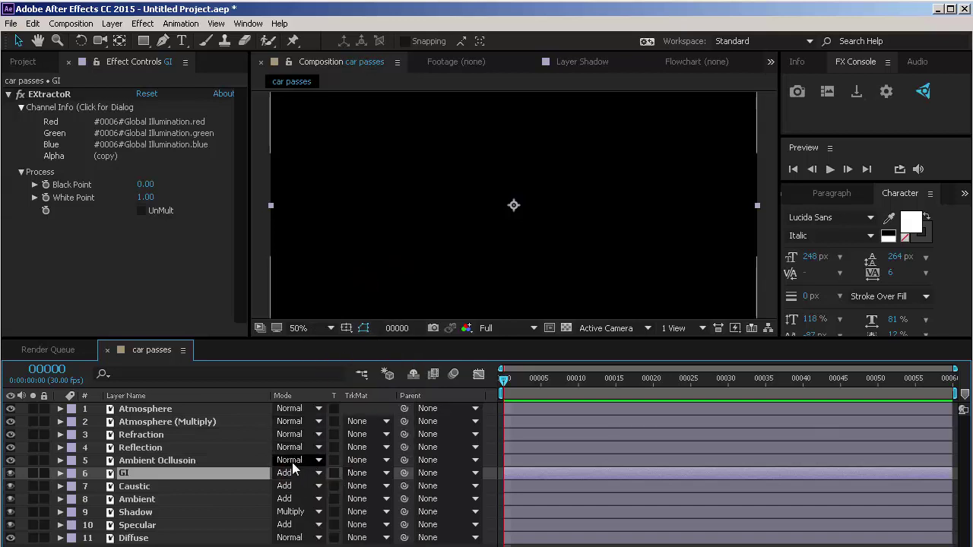
left_click(292, 463)
left_click(335, 220)
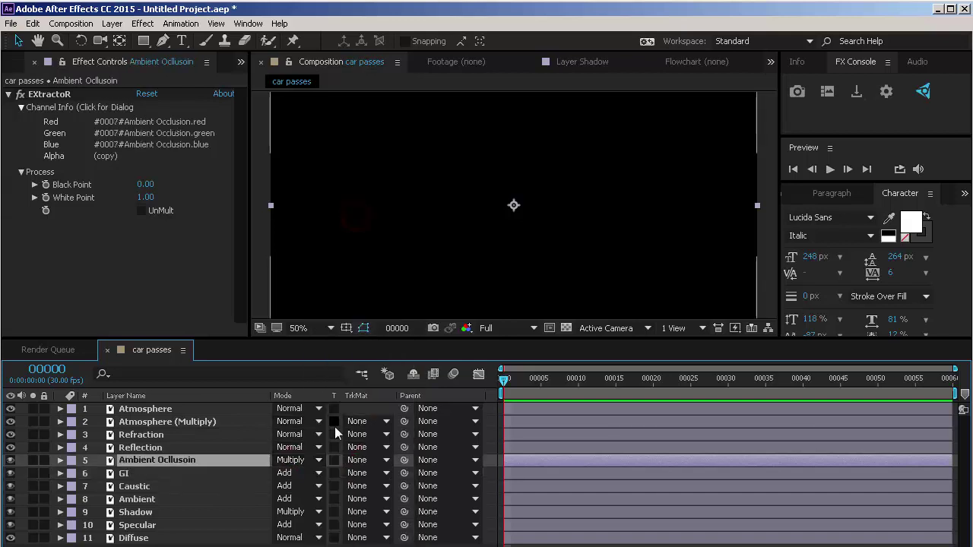
left_click(297, 447)
left_click(338, 292)
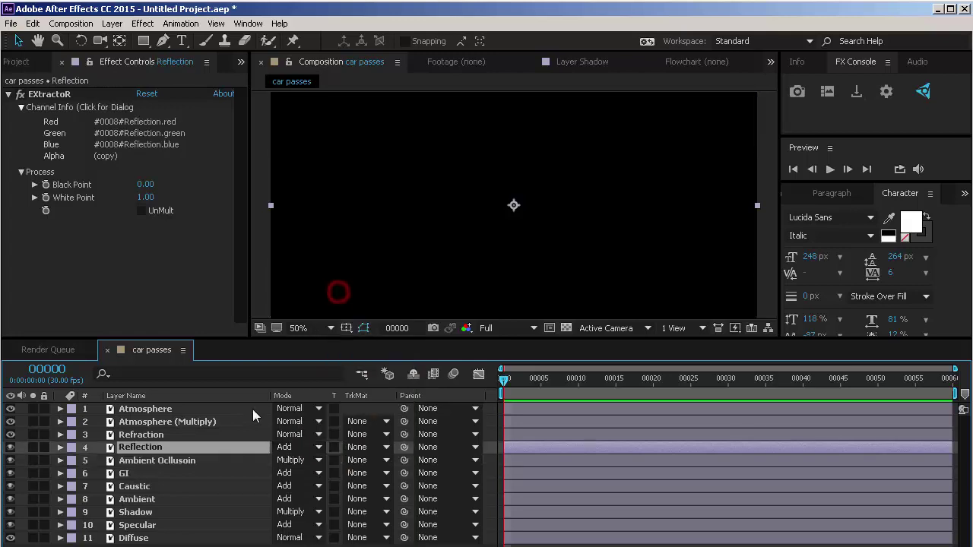
left_click(292, 434)
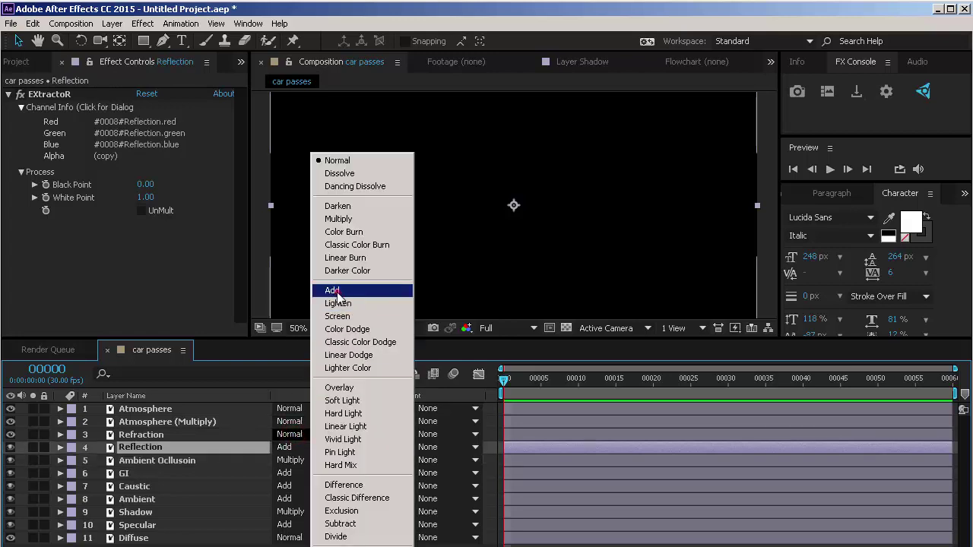
left_click(336, 292)
- Set Atmosphere (Multiply) to Multiply and hide it, then blend Atmosphere with Add
left_click(292, 434)
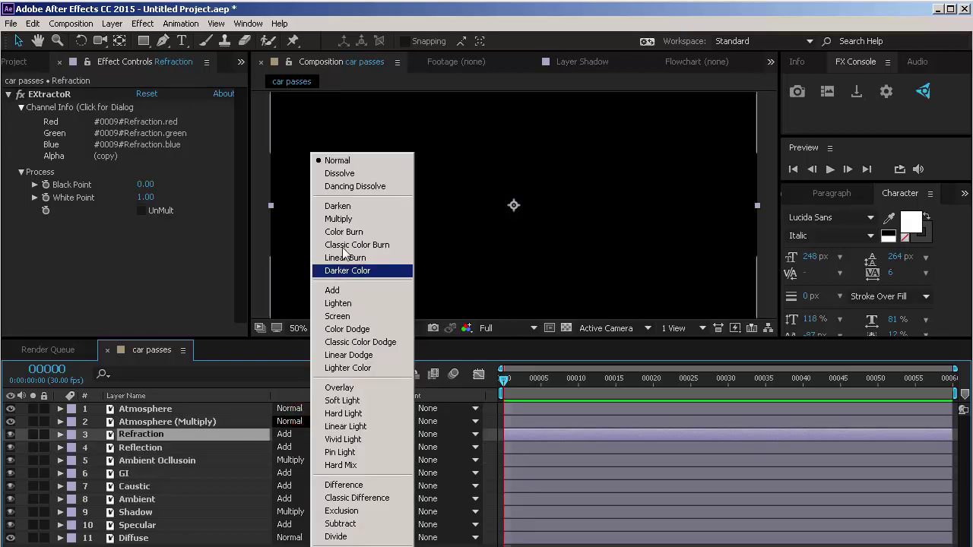
left_click(338, 219)
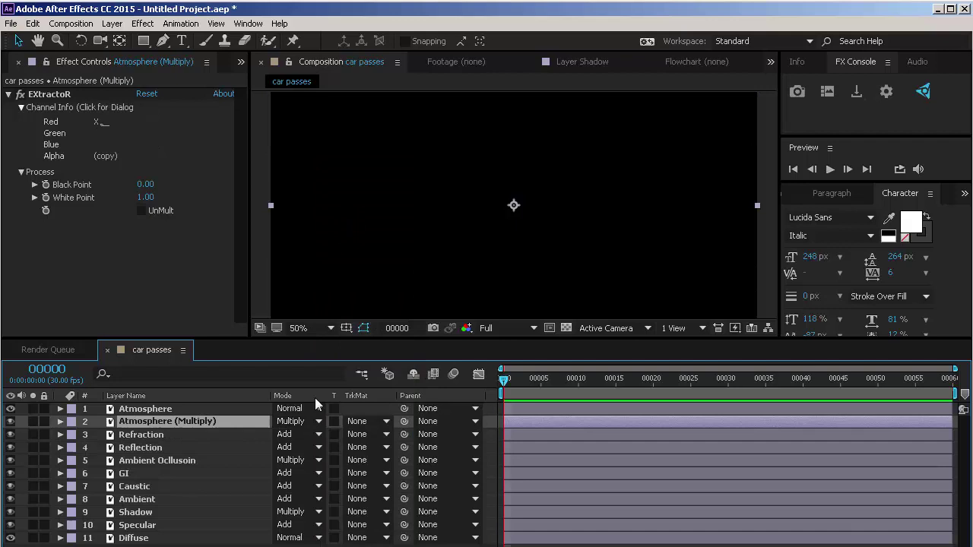
left_click(35, 423)
left_click(35, 422)
left_click(10, 421)
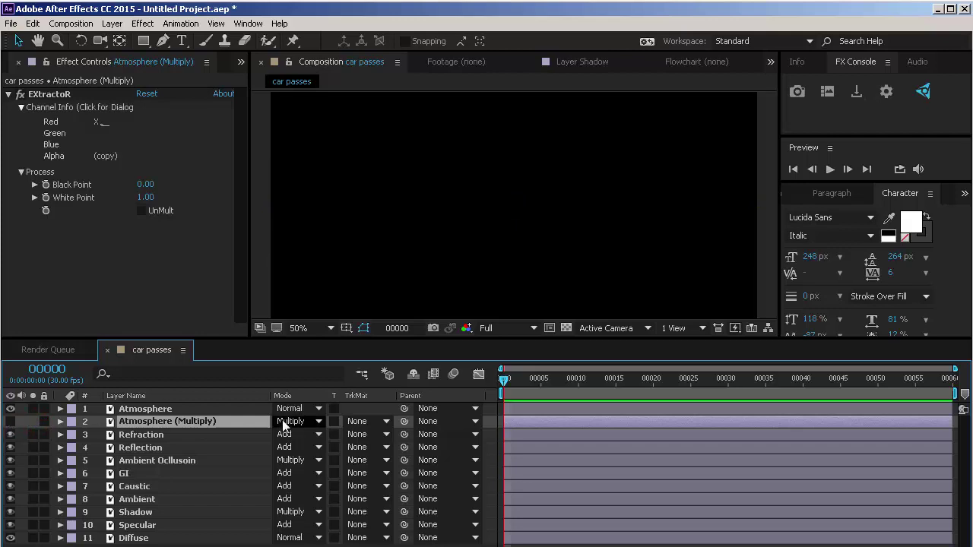
left_click(283, 422)
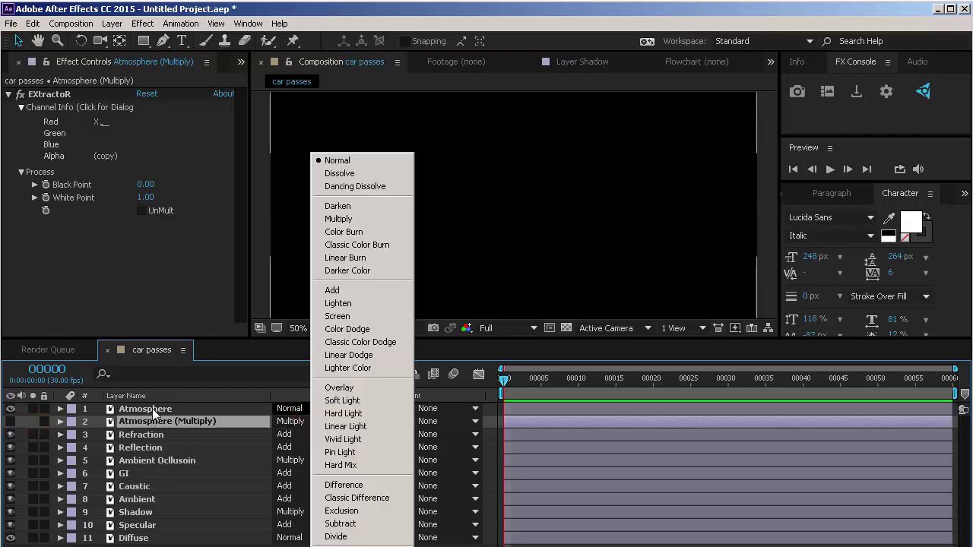
left_click(152, 412)
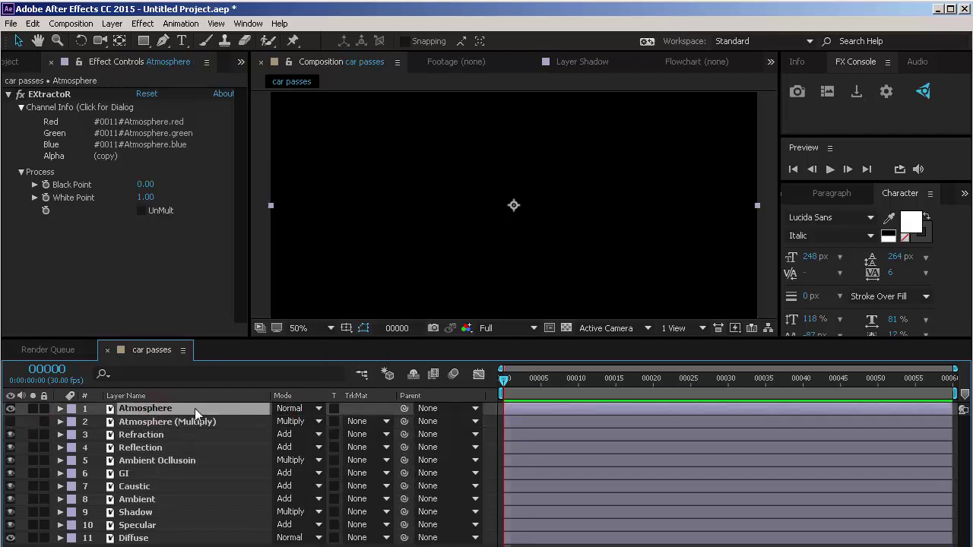
left_click(293, 411)
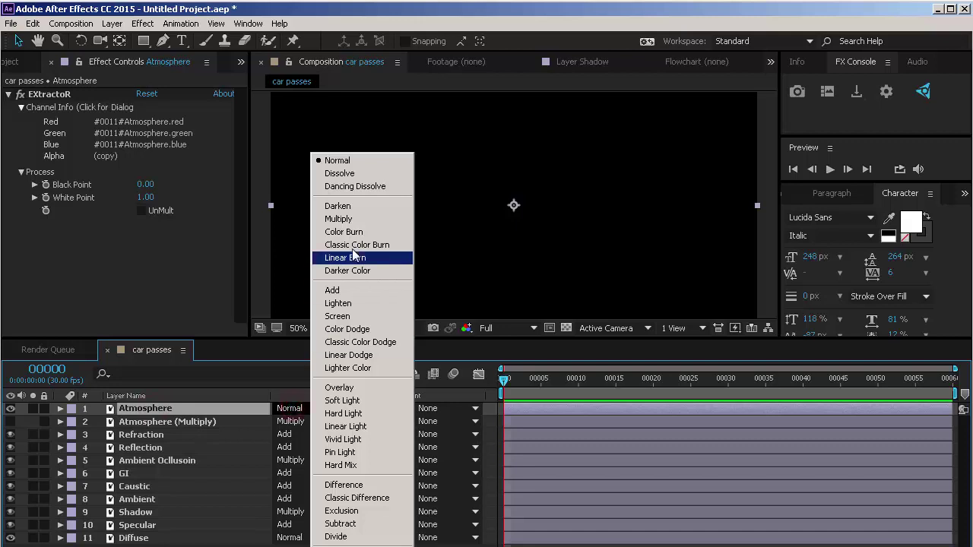
left_click(326, 287)
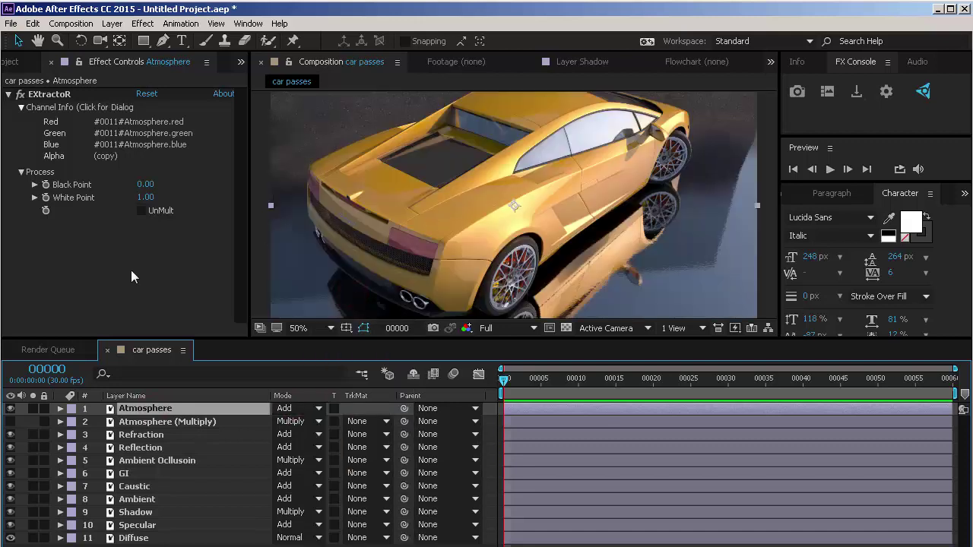
- Inspect the Atmosphere (Multiply) layer by toggling its visibility and briefly soloing it
left_click(9, 422)
left_click(10, 421)
left_click(183, 426)
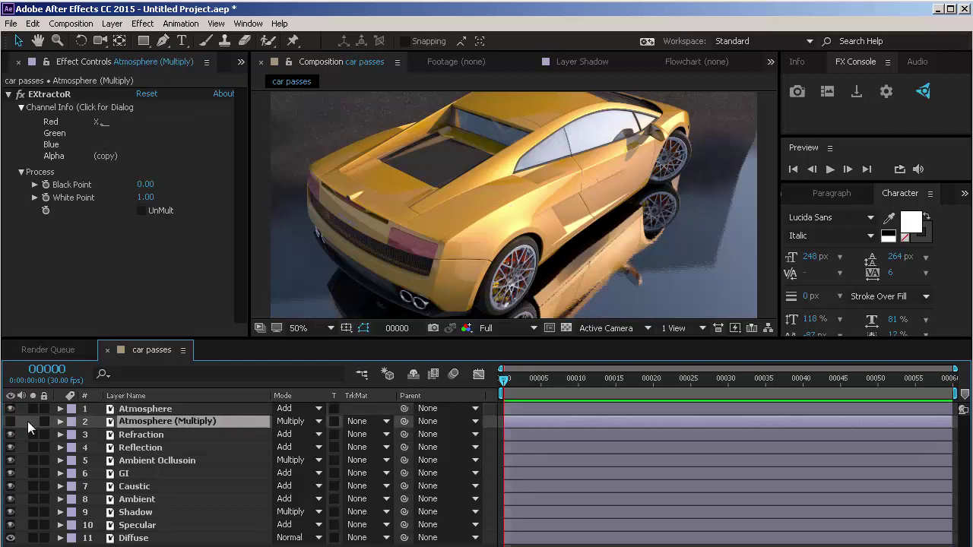
left_click(33, 421)
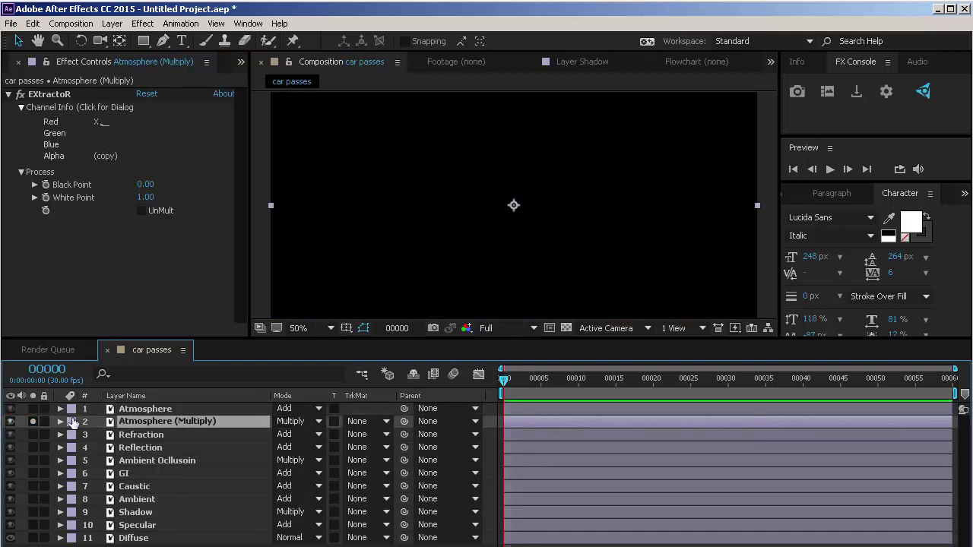
left_click(32, 421)
- Set EXtractoR's channel layer set to #0010#Atmosphere (Multiply)
left_click(107, 154)
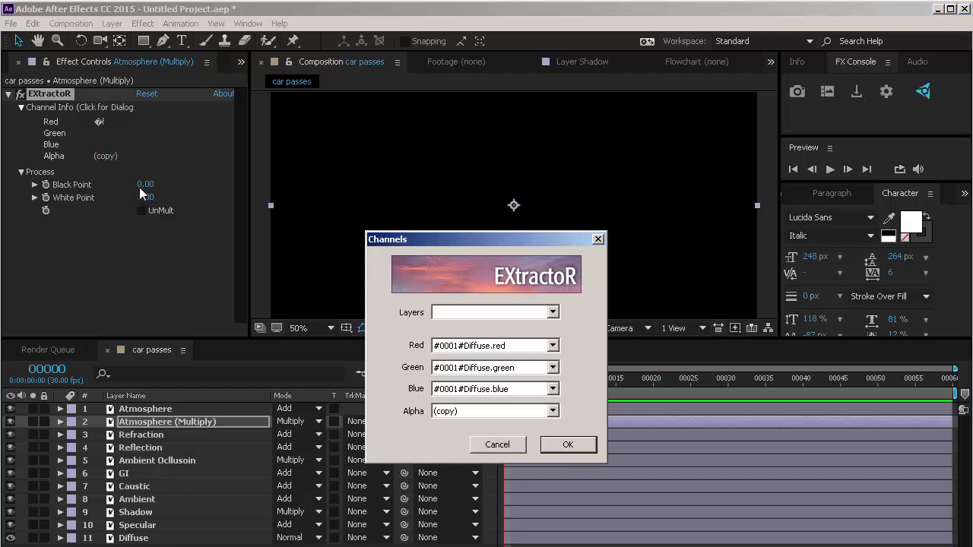
left_click(483, 312)
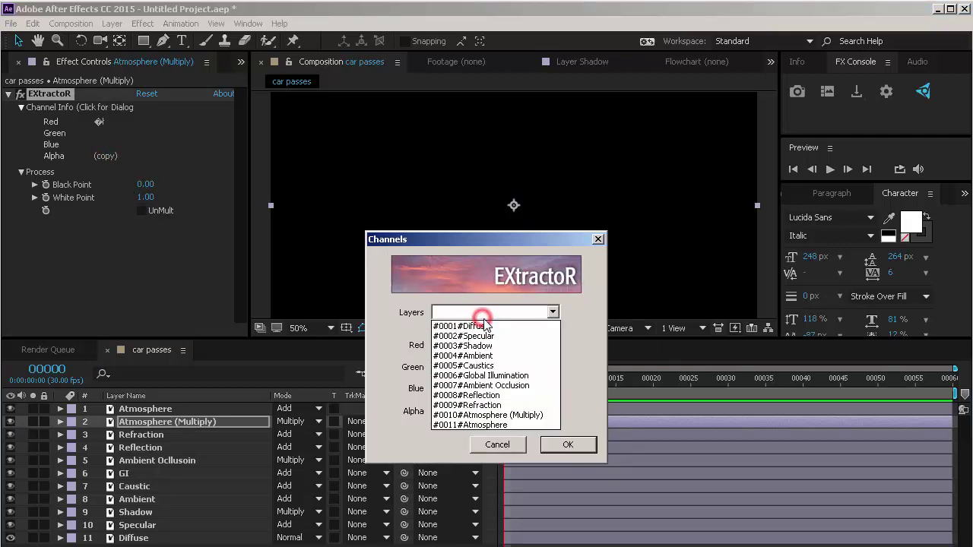
left_click(509, 416)
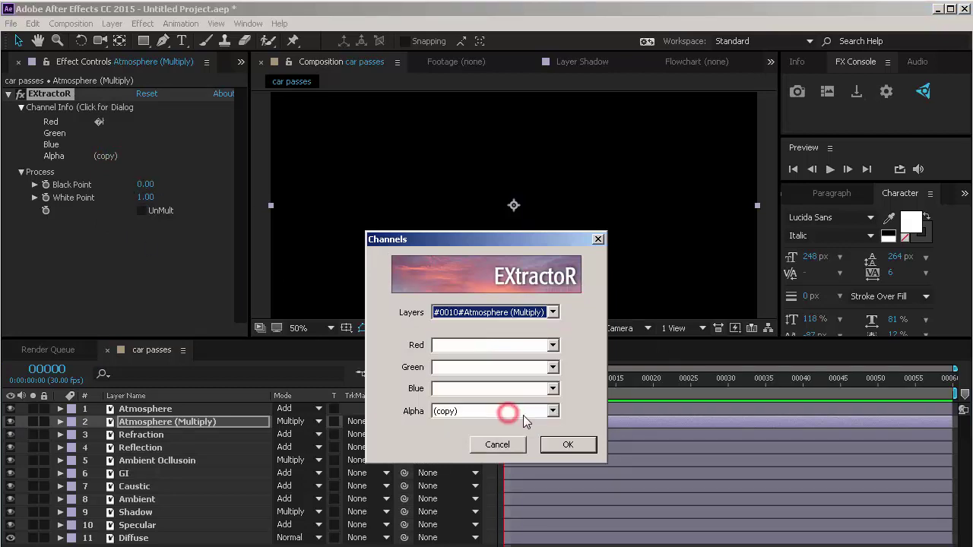
left_click(567, 444)
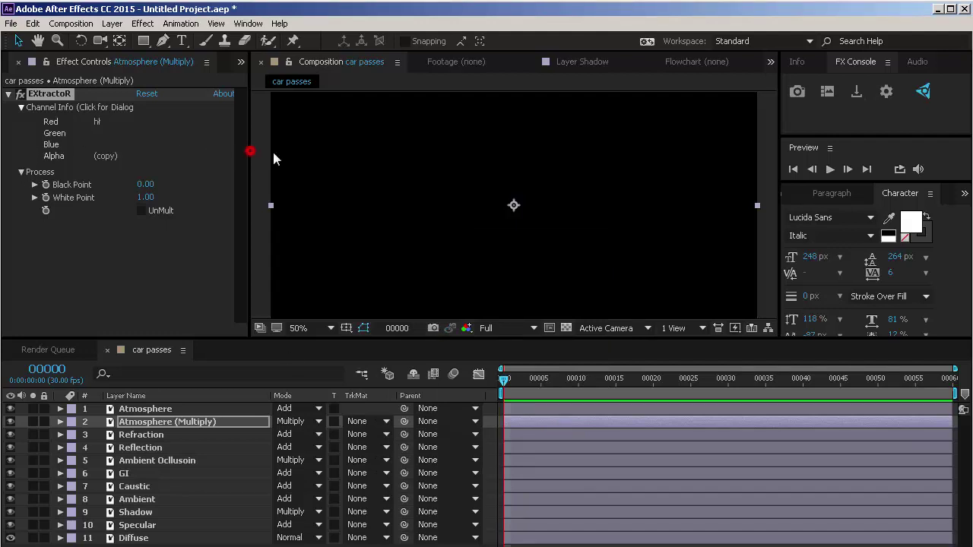
- Compare with the Atmosphere layer, hide Atmosphere (Multiply), and show the Project panel
left_click_drag(250, 151, 431, 152)
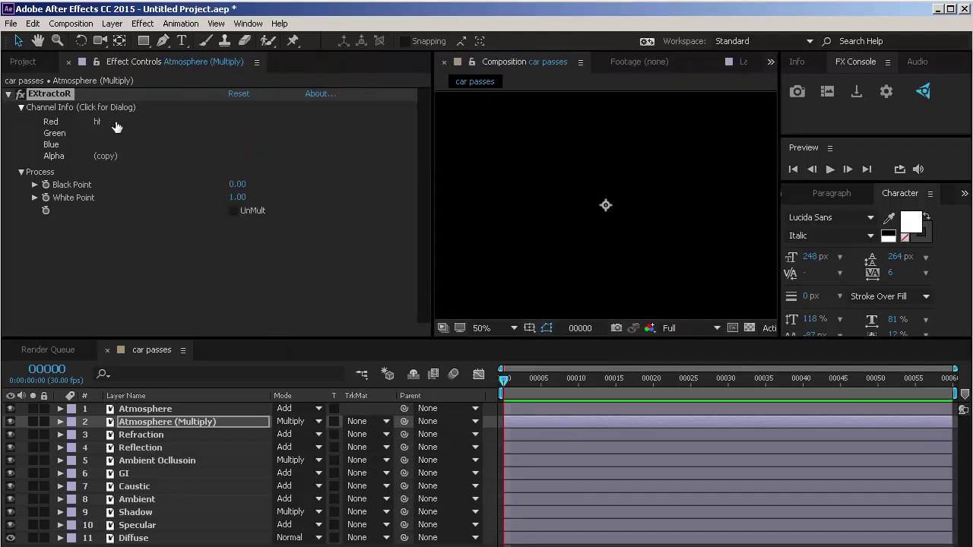
left_click(124, 410)
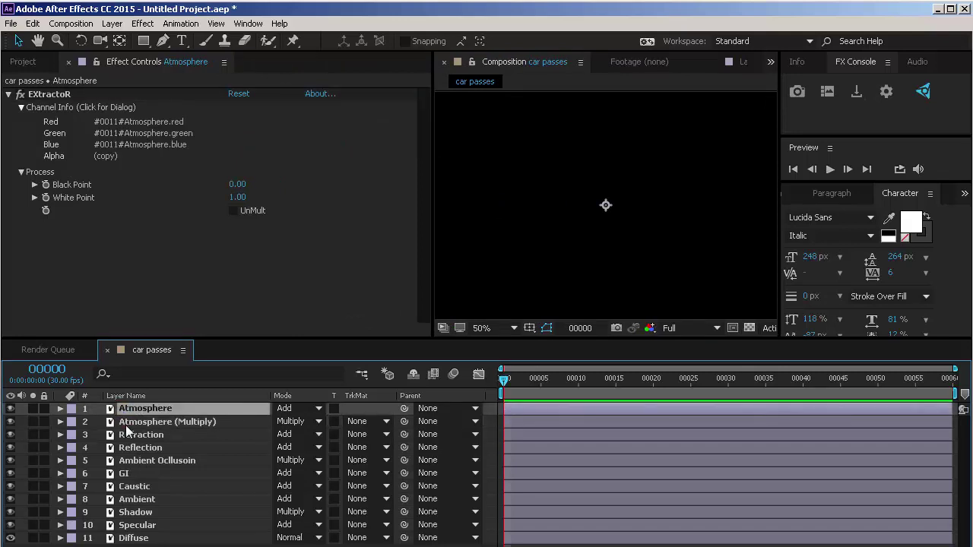
left_click(126, 423)
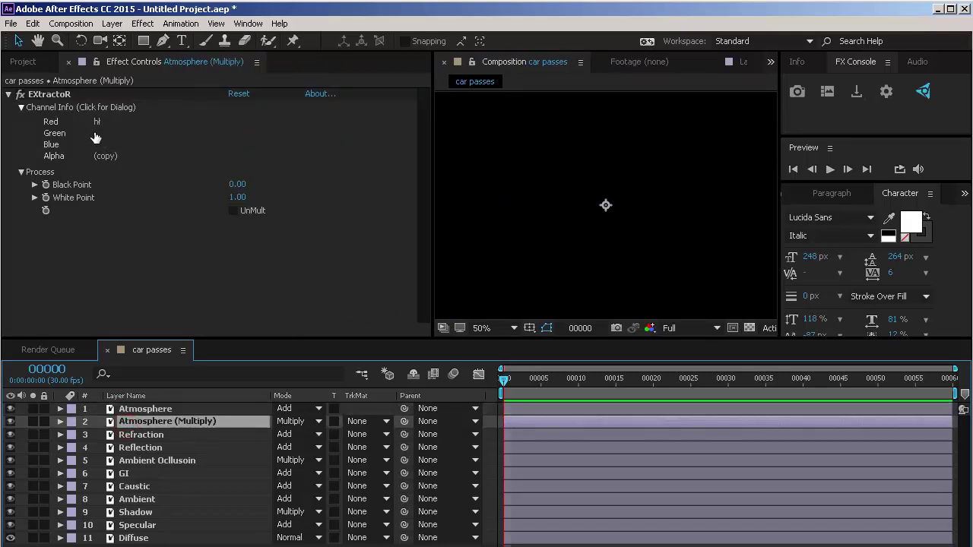
left_click_drag(434, 257, 244, 270)
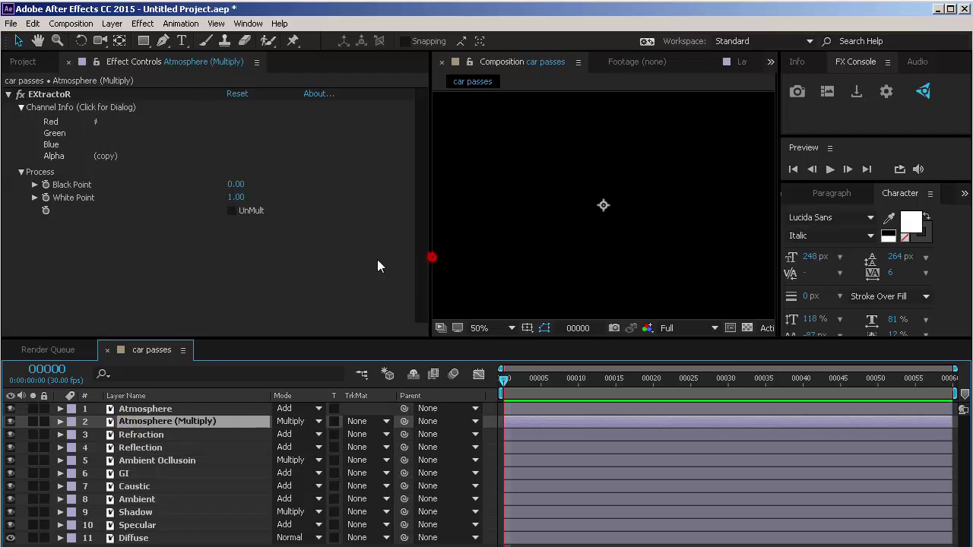
left_click(10, 422)
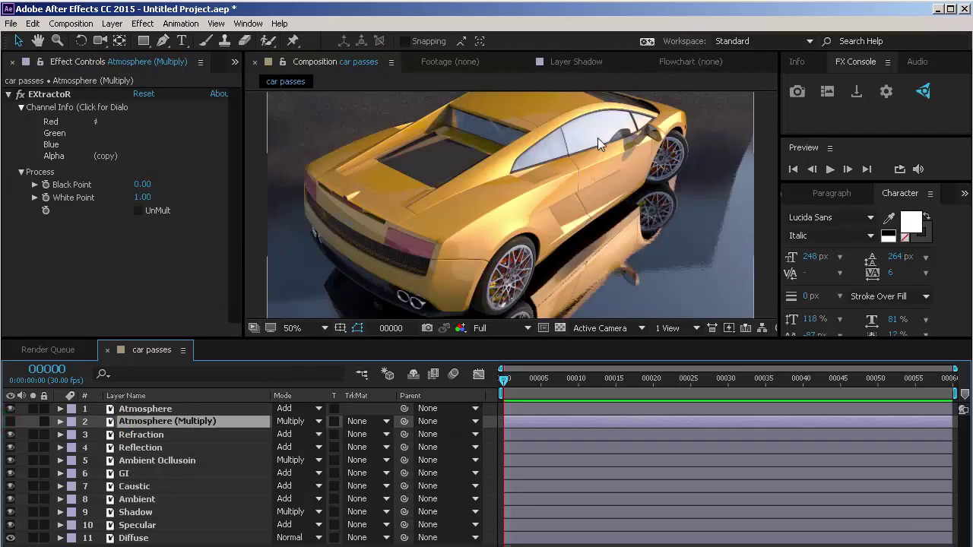
scroll(530, 225, "down", 3)
scroll(530, 226, "up", 3)
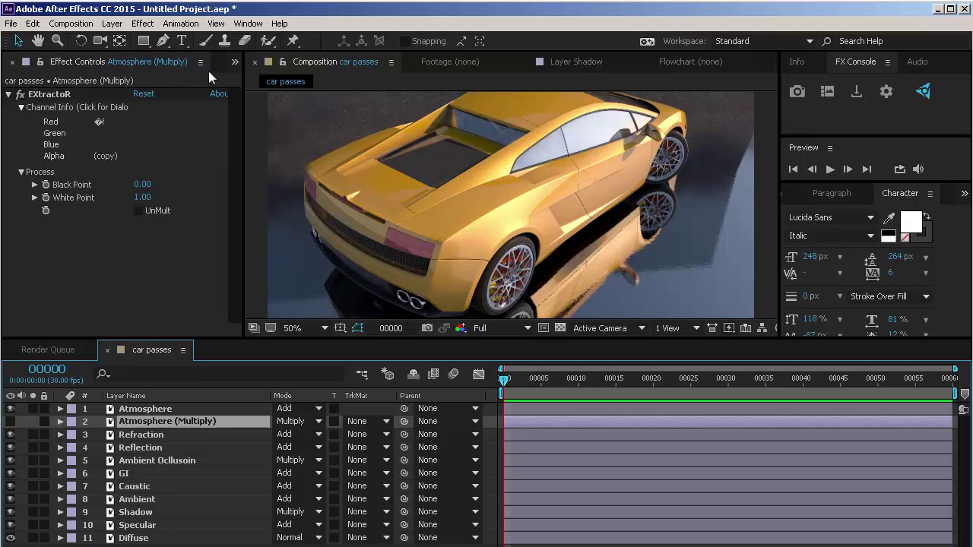
left_click(236, 63)
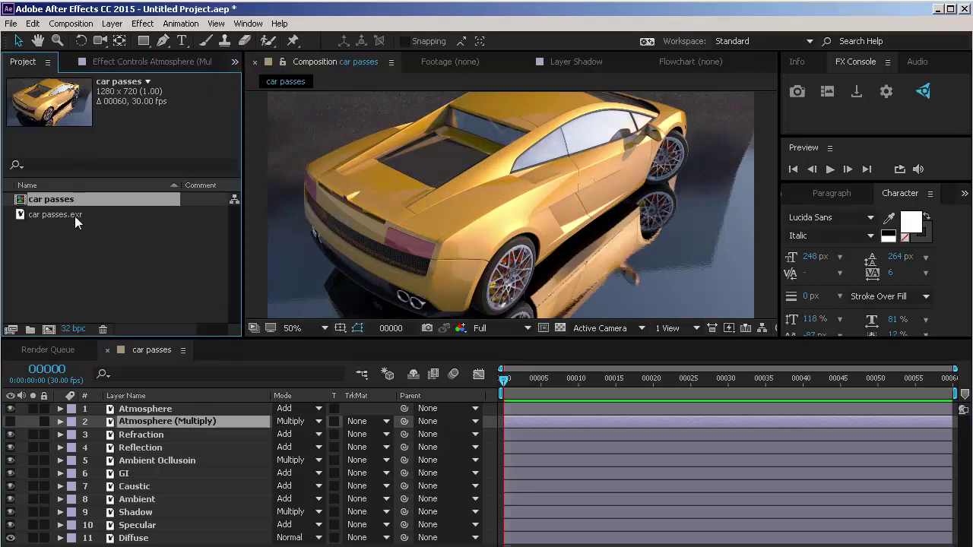
- View the car passes.exr footage and compare it against the car passes composition
double_click(76, 216)
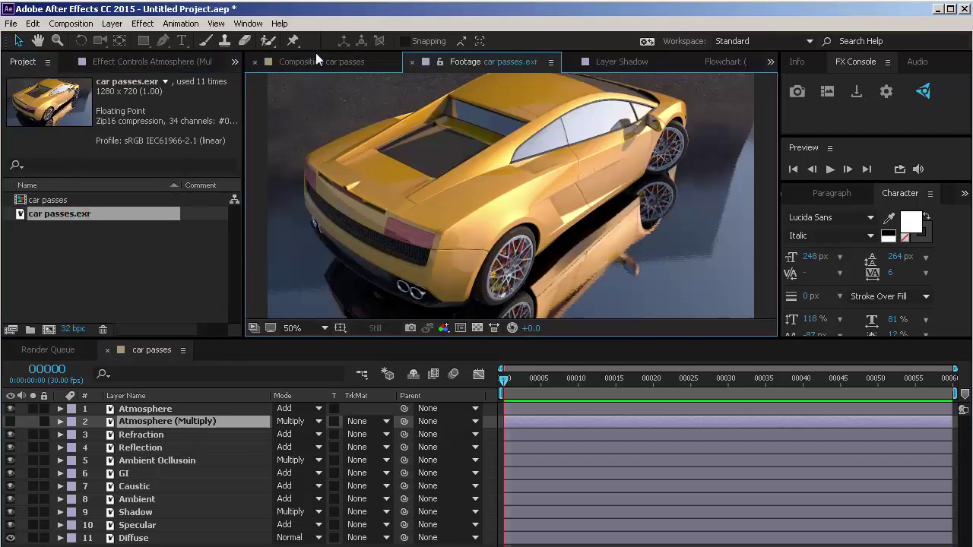
left_click(315, 61)
left_click(472, 63)
left_click(357, 61)
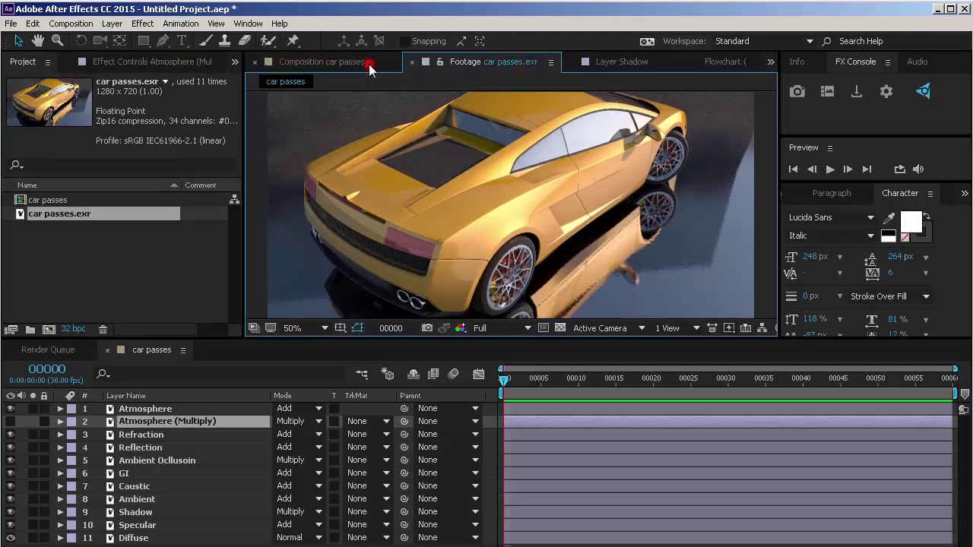
left_click(461, 60)
left_click(344, 64)
left_click(464, 61)
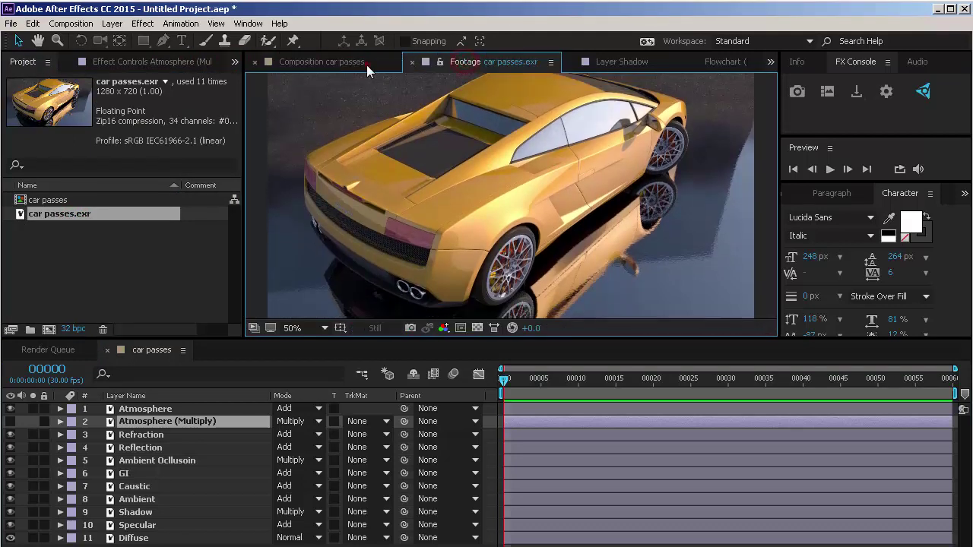
left_click(366, 63)
left_click(473, 64)
left_click(355, 66)
left_click(455, 63)
left_click(308, 66)
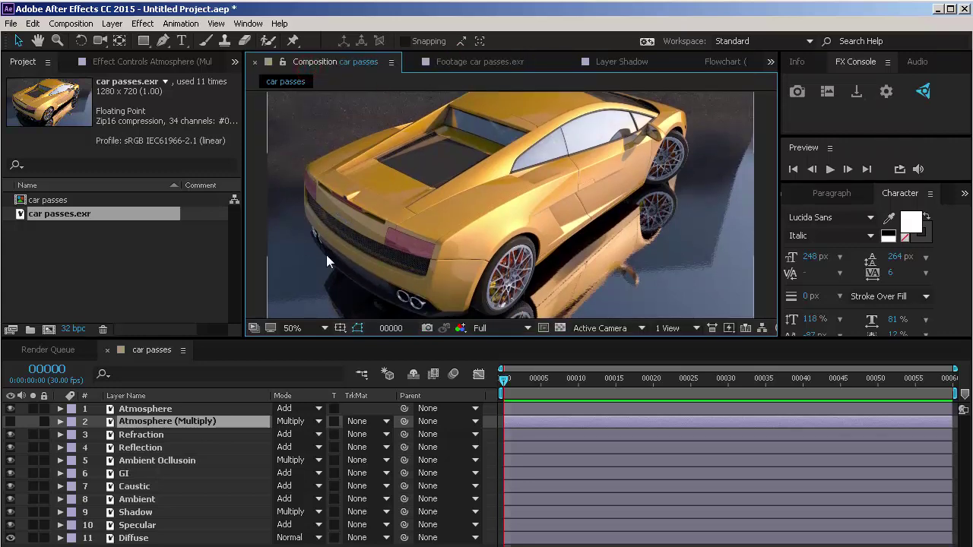
- Create a car passes 2 composition from car passes.exr and zoom in on the car
left_click(82, 214)
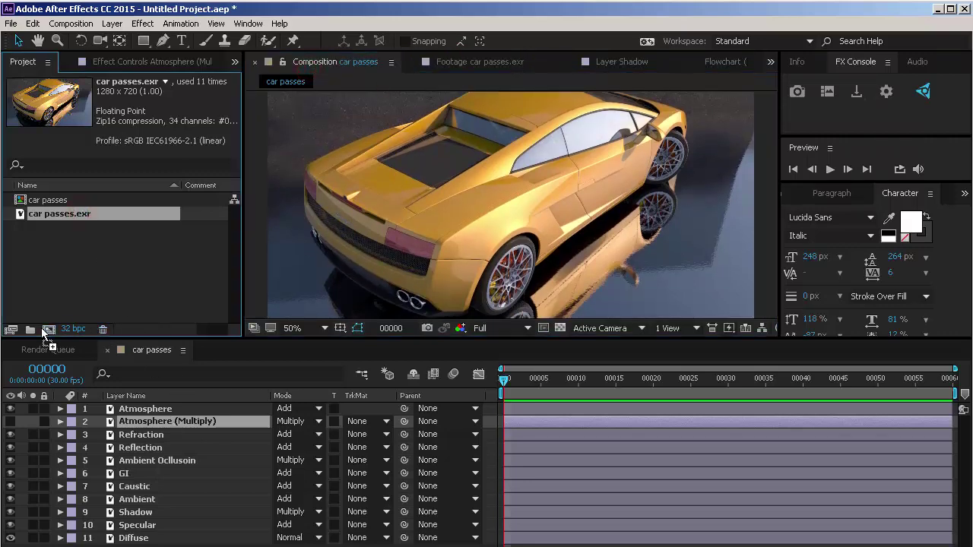
left_click_drag(41, 327, 47, 329)
left_click(149, 350)
scroll(610, 108, "up", 3)
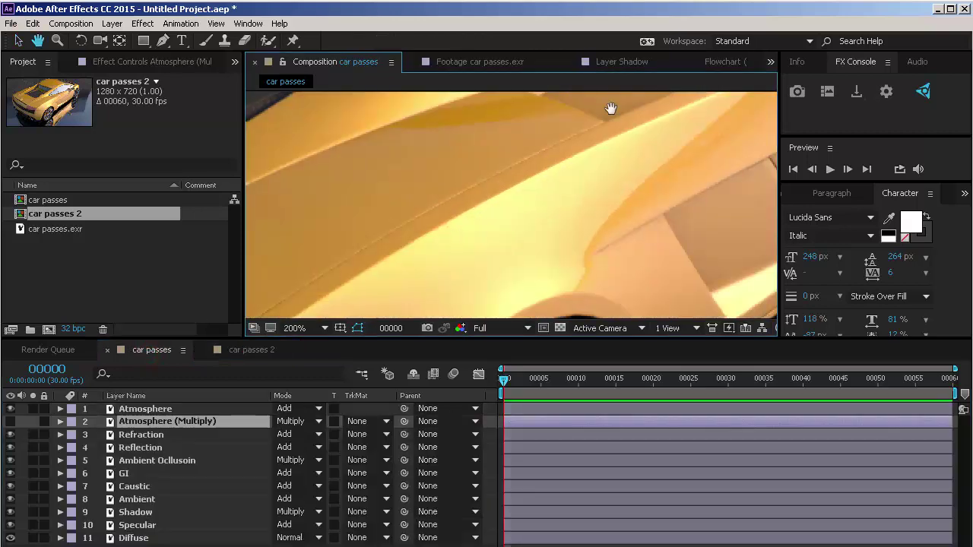
mouse_move(610, 109)
left_mouse_down()
mouse_move(560, 176)
mouse_move(547, 145)
left_mouse_up()
- Compare the rear grille and taillight close-up between car passes 2 and car passes
left_click(230, 348)
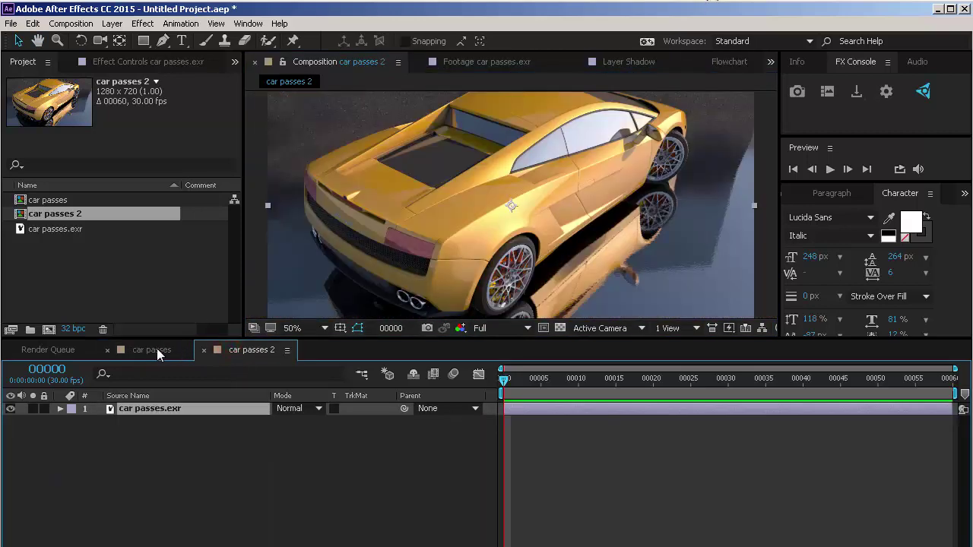
left_click(156, 349)
left_click_drag(529, 204, 490, 241)
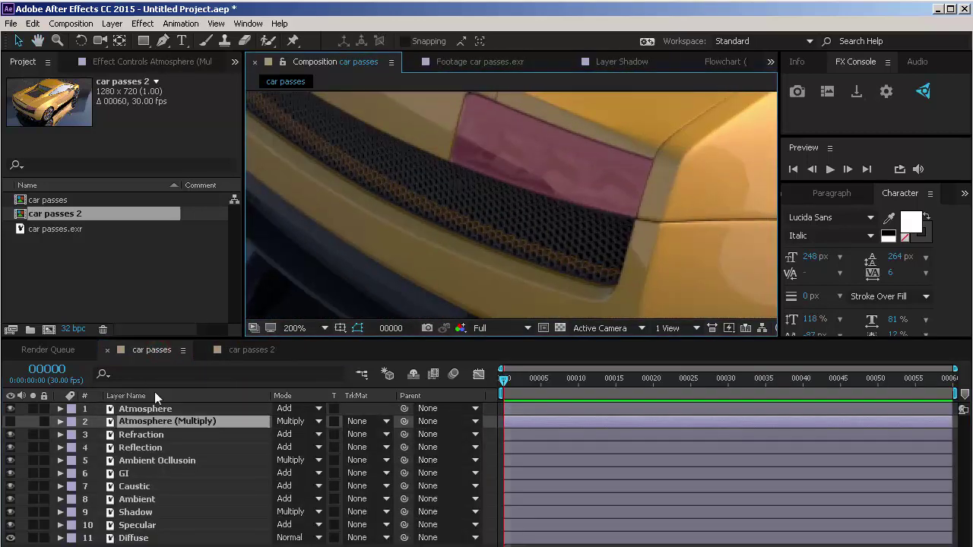
left_click(240, 351)
scroll(446, 204, "up", 4)
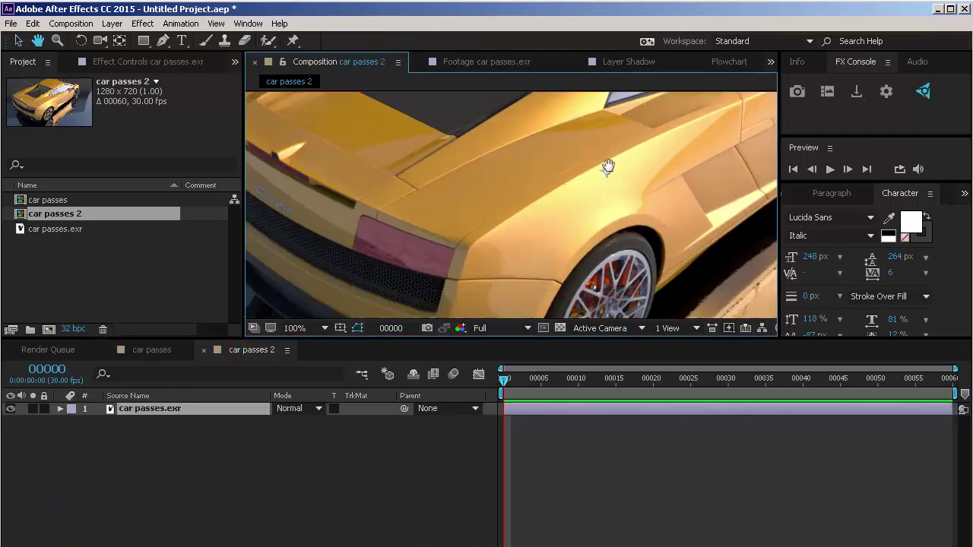
left_click_drag(606, 162, 554, 191)
- Add car passes.exr to the car passes timeline as the top layer
left_click(157, 350)
scroll(598, 181, "down", 2)
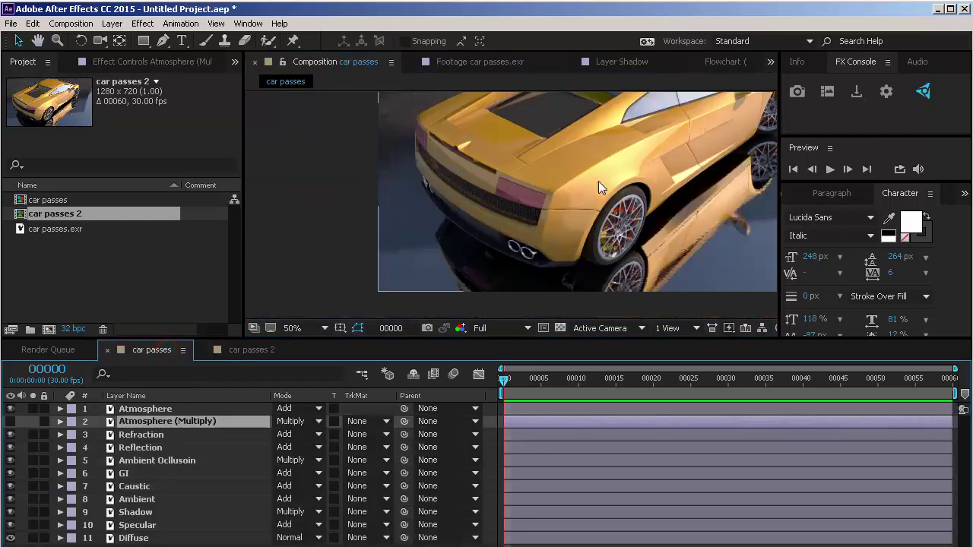
scroll(598, 181, "down", 1)
scroll(598, 181, "down", 1)
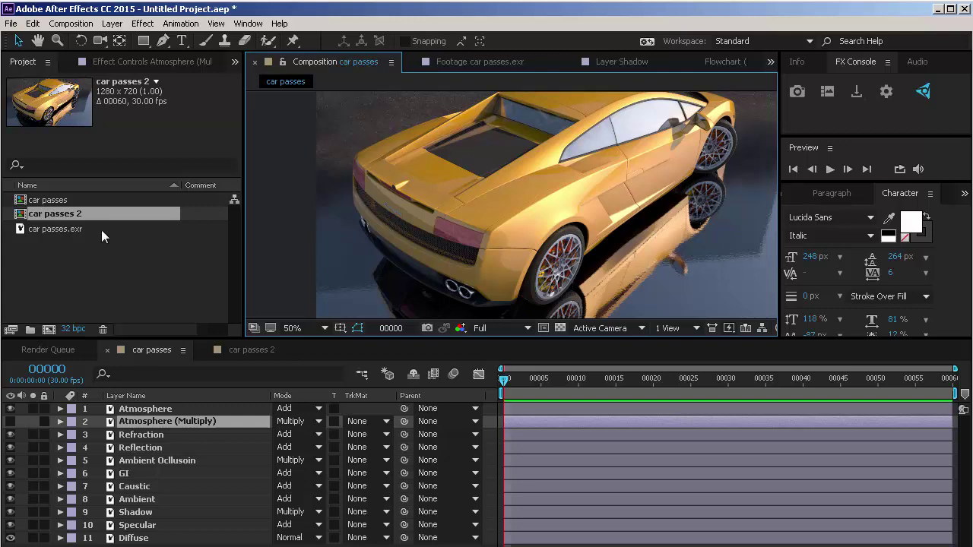
left_click_drag(86, 229, 138, 407)
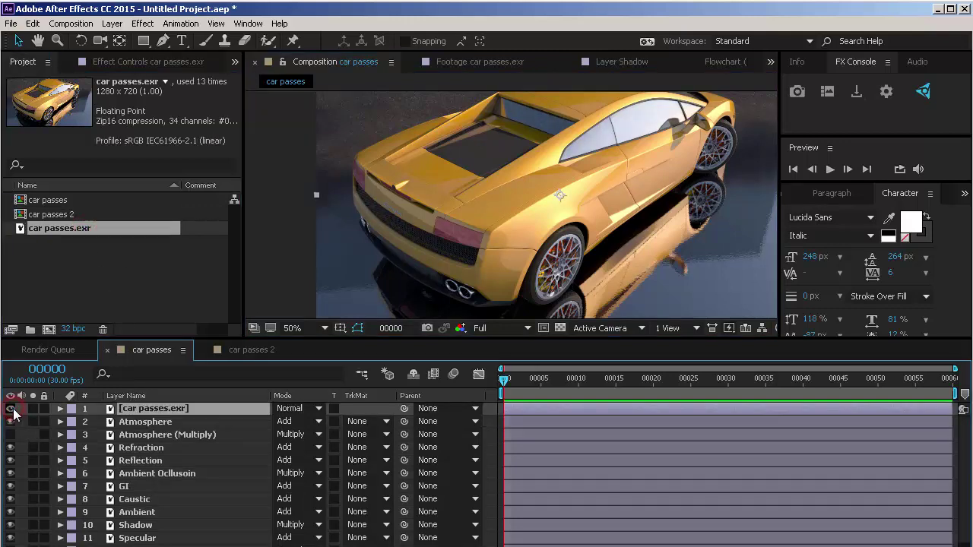
- Toggle the original car passes.exr layer on and off to compare with the rebuild
left_click(11, 408)
scroll(470, 213, "up", 2)
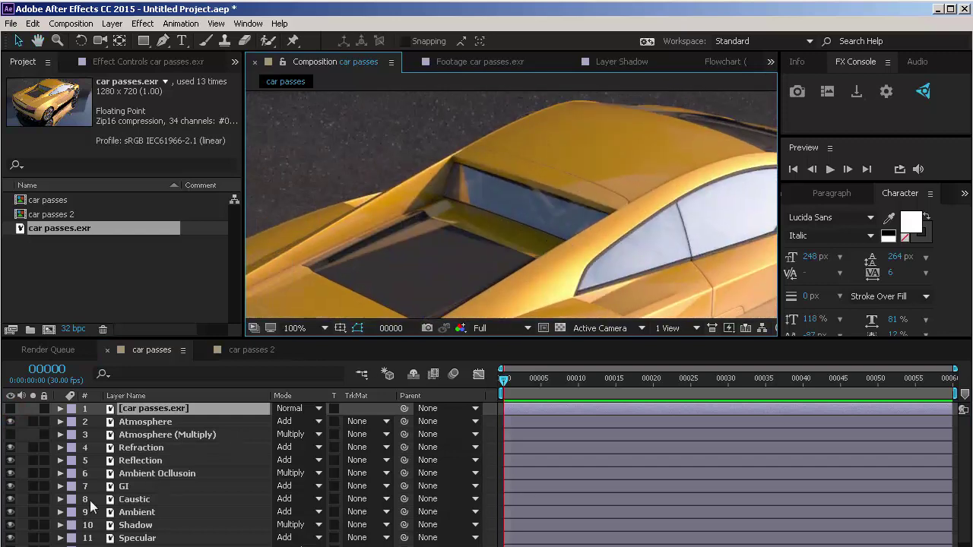
left_click(11, 409)
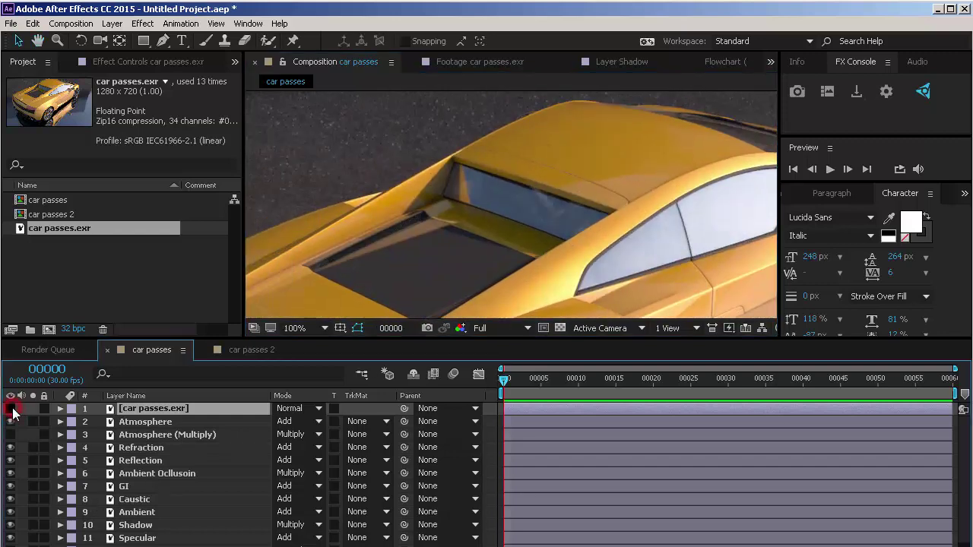
left_click(11, 408)
left_click(10, 408)
left_click(11, 409)
- Zoom and pan the viewer, then select the Specular layer (11)
scroll(330, 277, "down", 4)
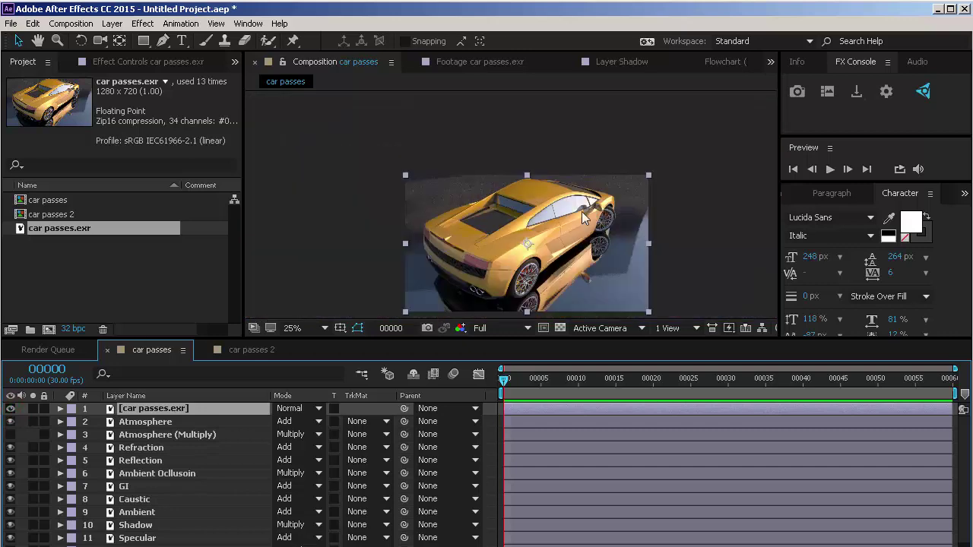
scroll(571, 132, "up", 4)
scroll(592, 139, "down", 4)
scroll(592, 139, "up", 5)
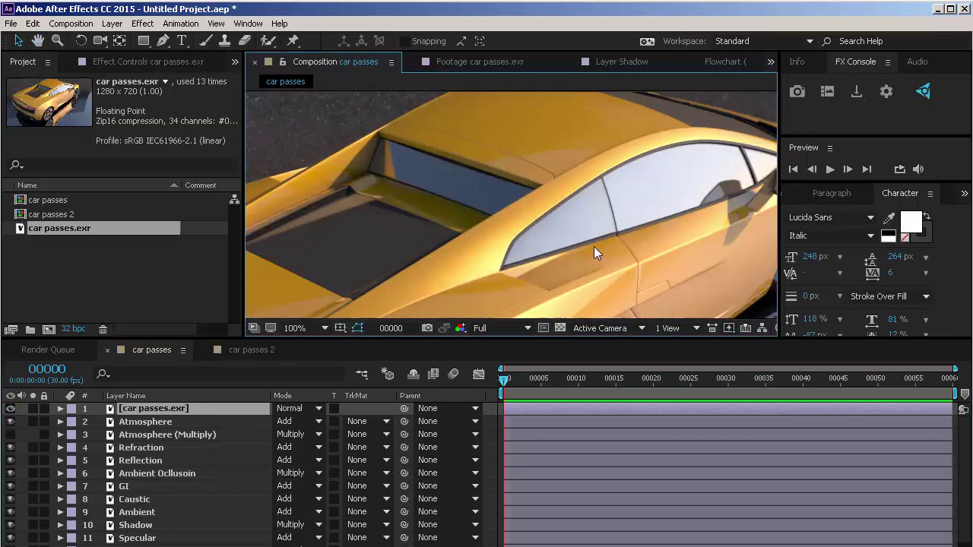
scroll(575, 147, "up", 2)
scroll(574, 148, "down", 6)
left_click_drag(581, 195, 575, 166)
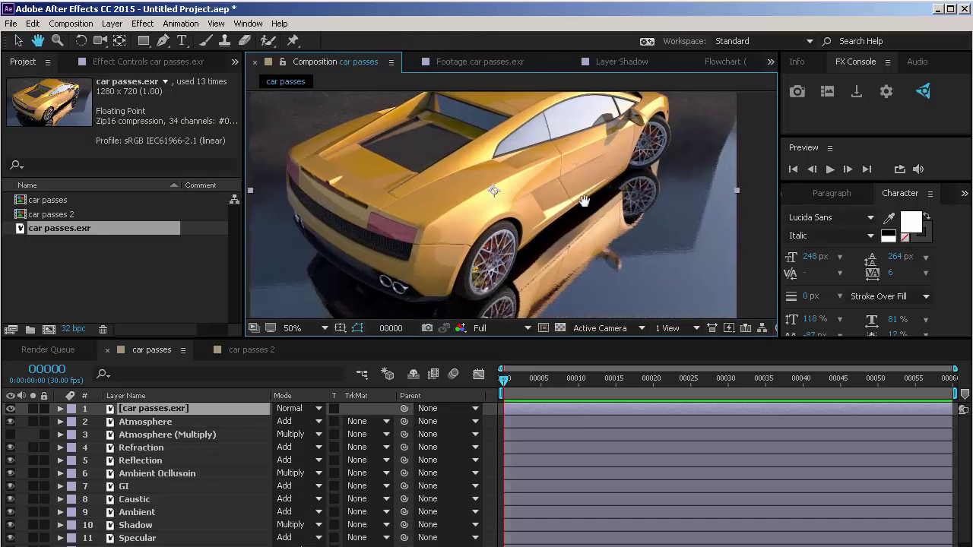
scroll(96, 532, "down", 1)
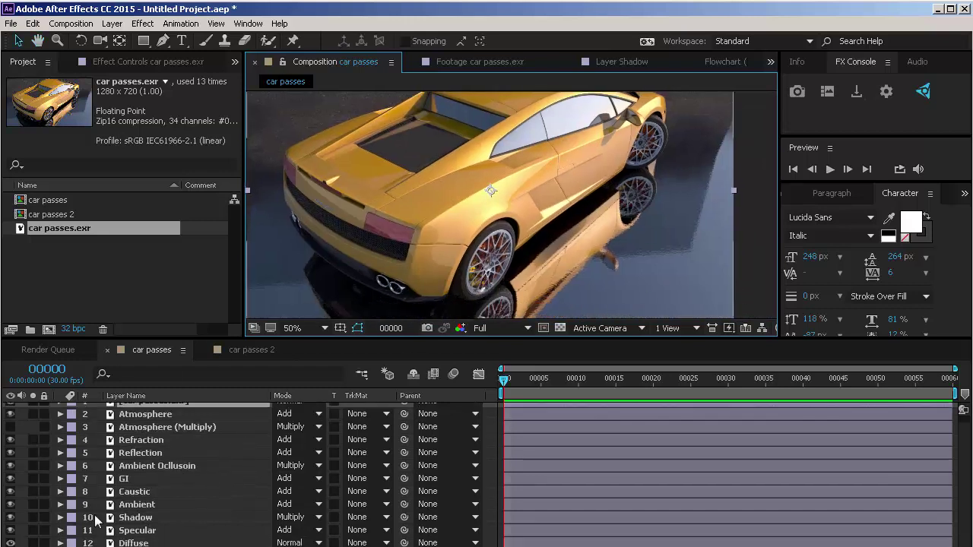
left_click(133, 531)
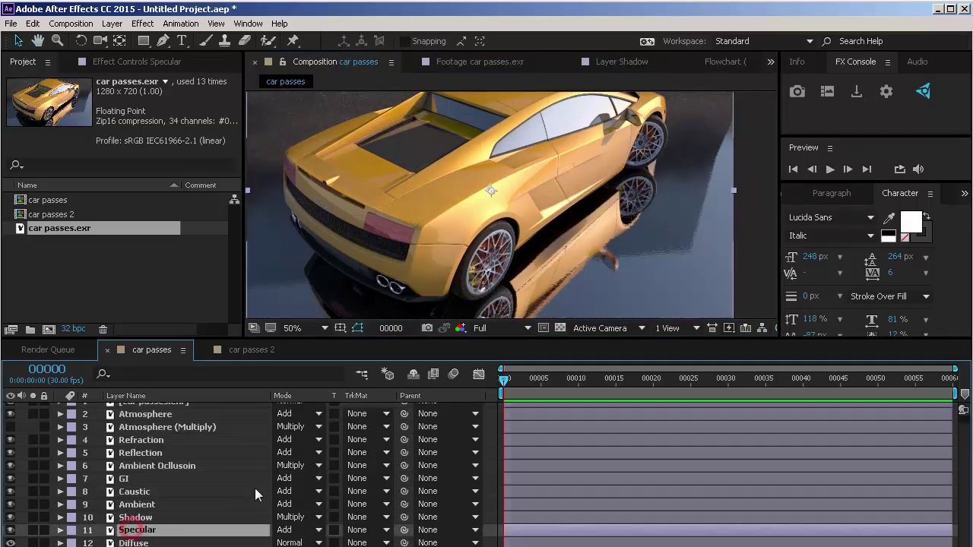
- Apply the Glow effect to the Specular layer via a 'glo' quick search
left_click(133, 63)
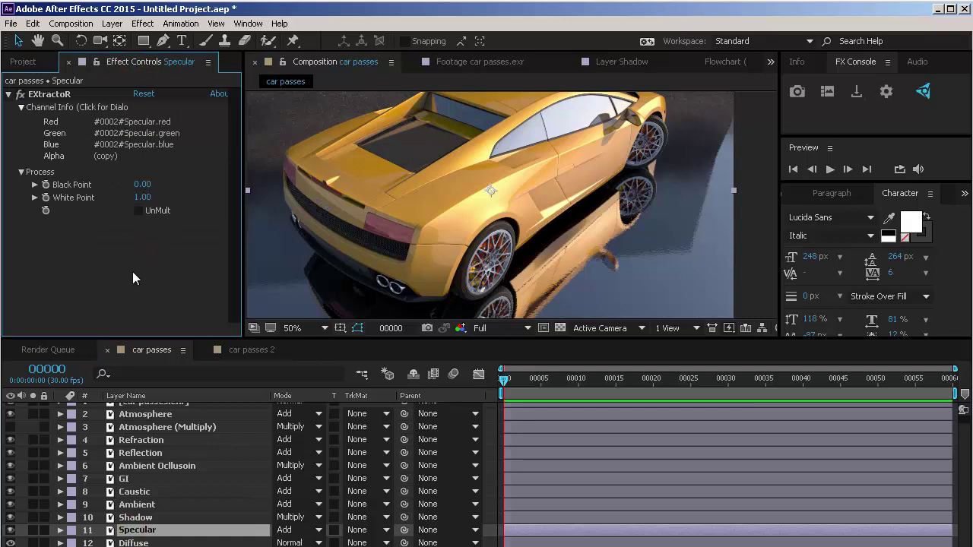
key("ctrl+space")
type("glo")
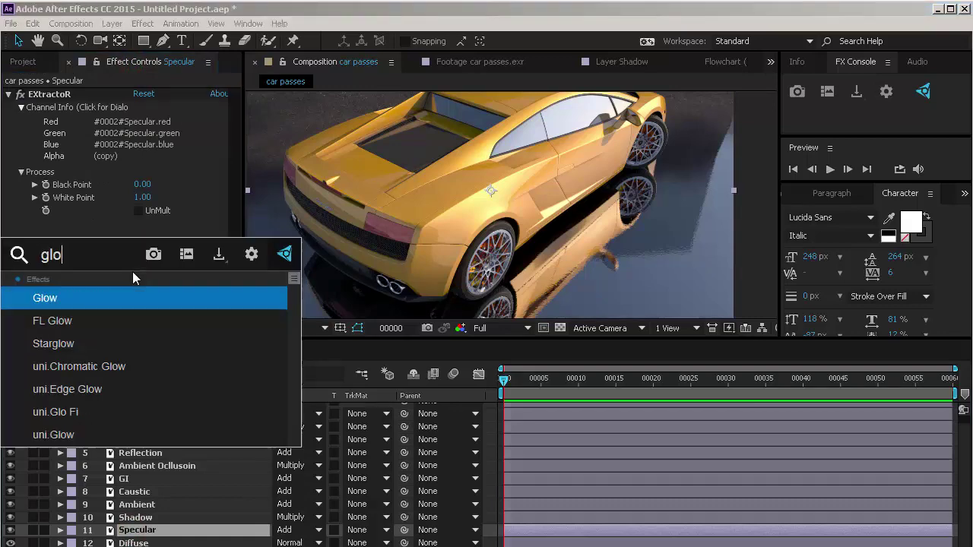
left_click(121, 297)
scroll(649, 215, "up", 3)
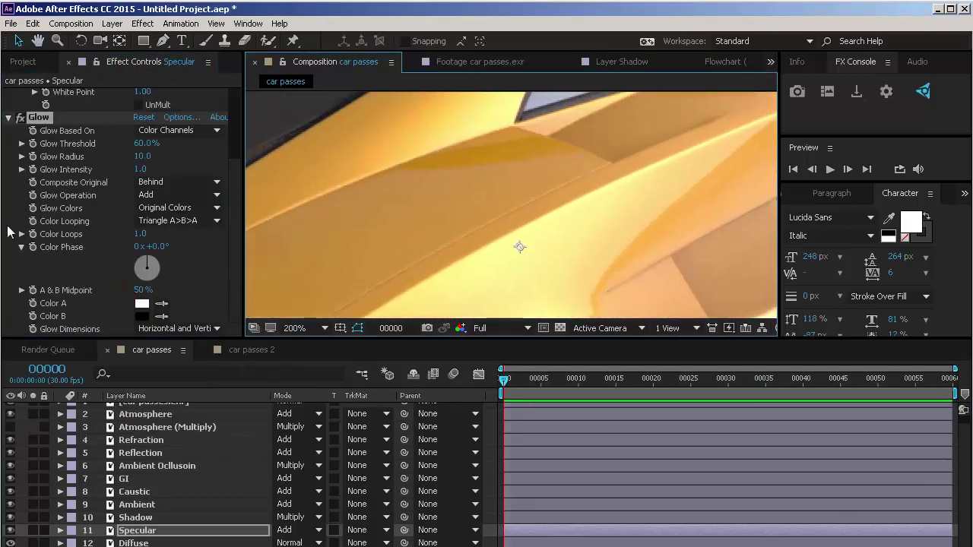
- Raise Glow Intensity to 4.3, then switch the glow effect off to compare
left_click(30, 531)
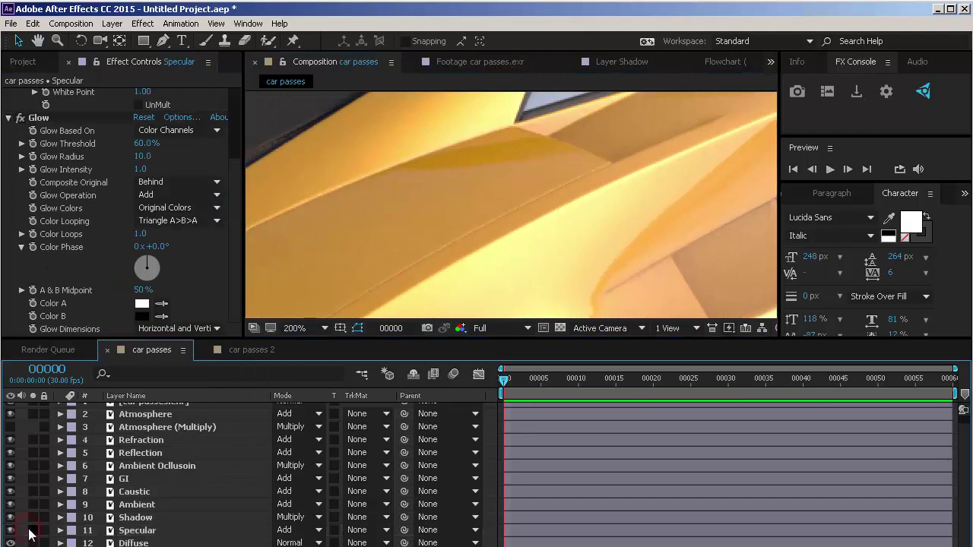
left_click(33, 530)
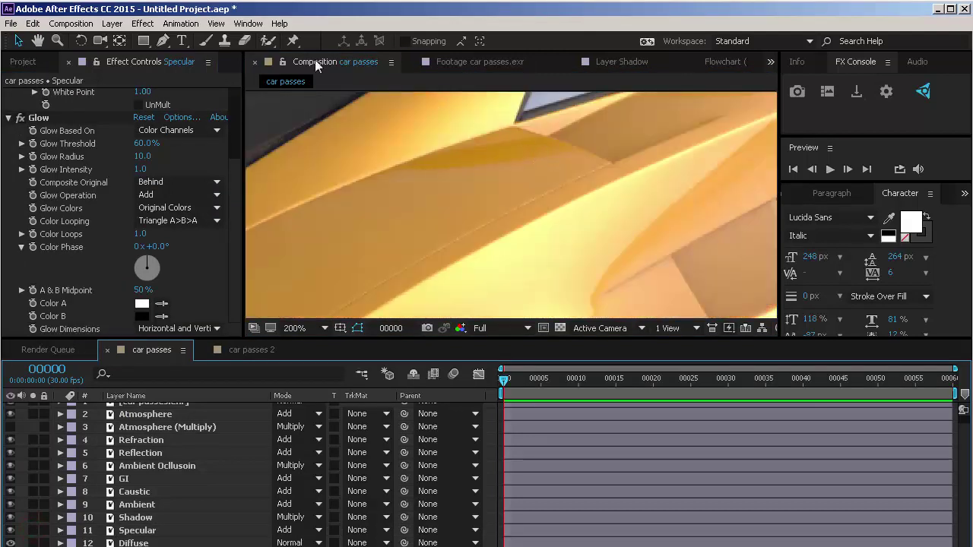
left_click(143, 532)
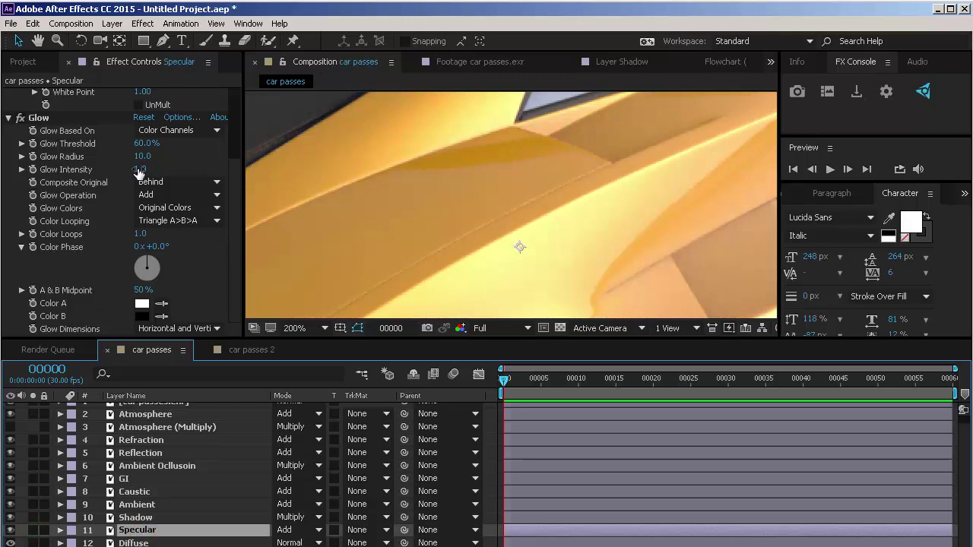
left_click_drag(139, 169, 373, 157)
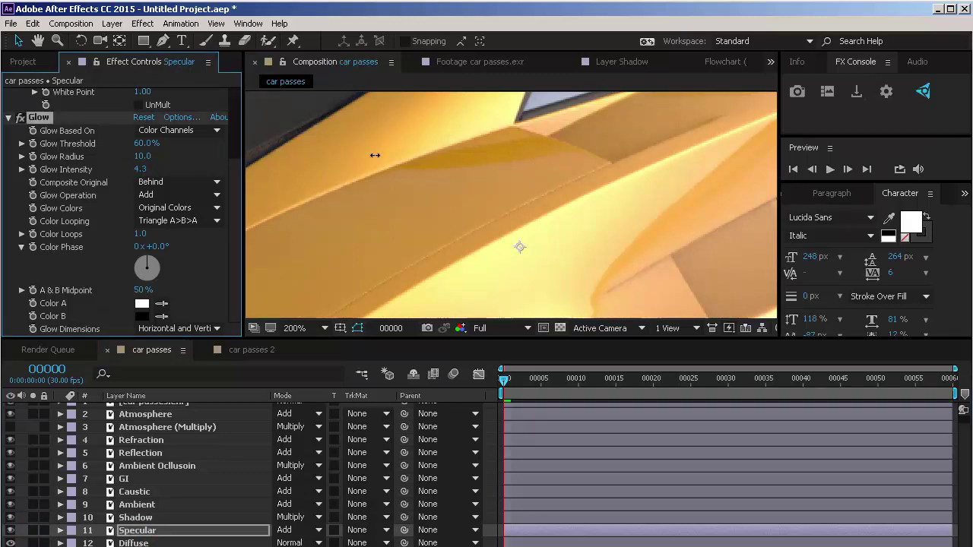
key("comma")
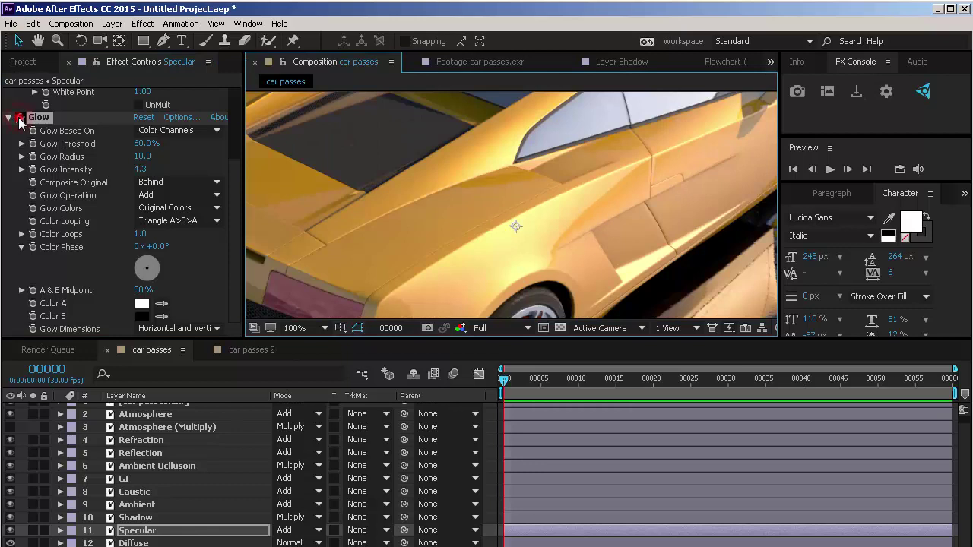
left_click(20, 117)
scroll(24, 411, "up", 1)
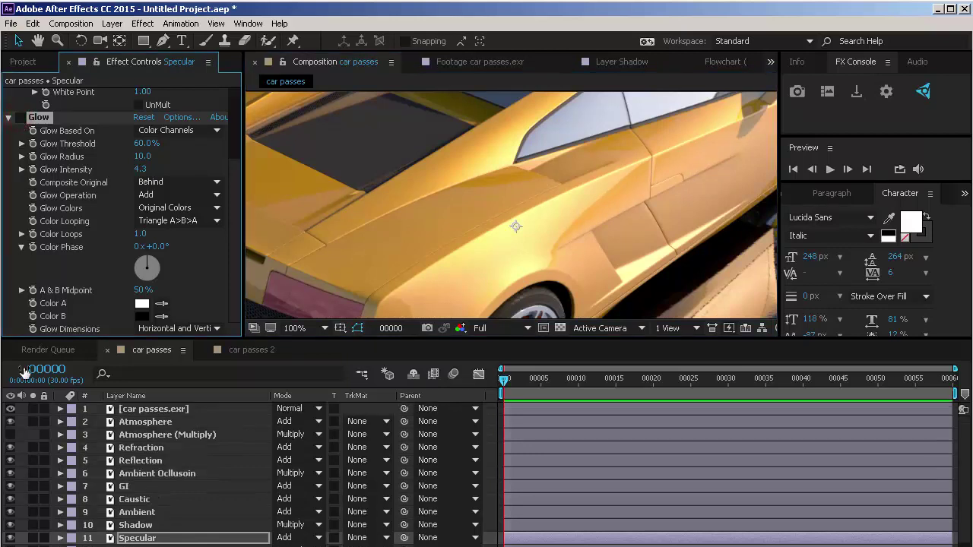
- Turn the Specular layer's Glow effect back on
left_click(16, 409)
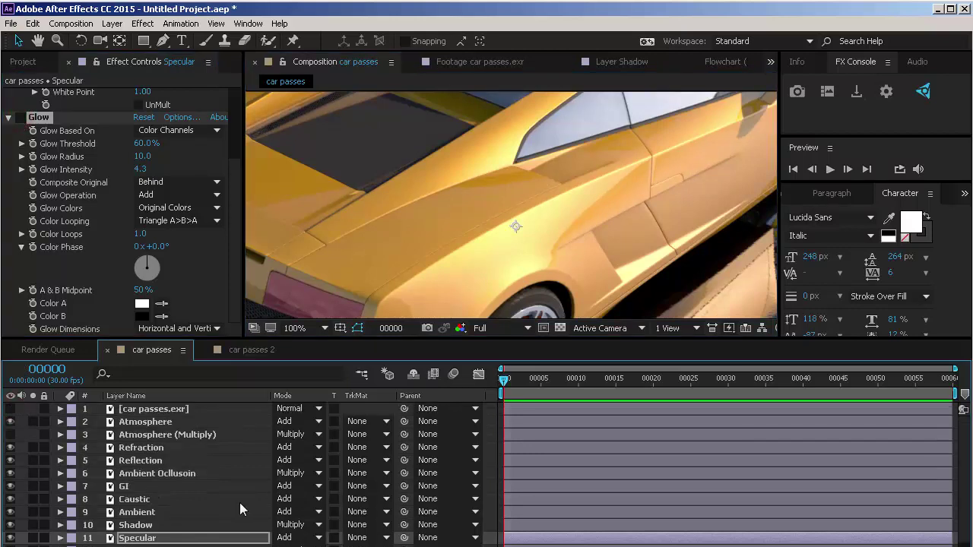
scroll(221, 487, "down", 1)
left_click(192, 536)
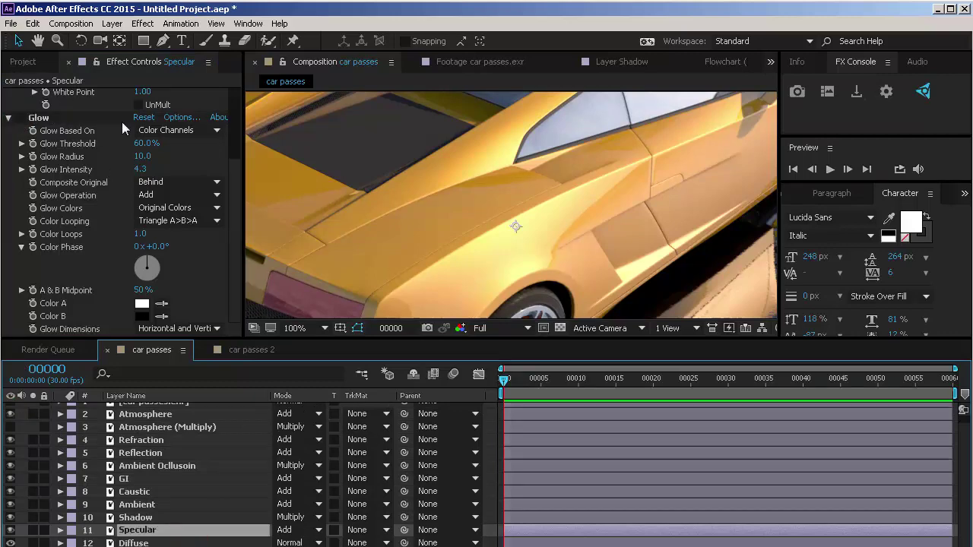
left_click(19, 118)
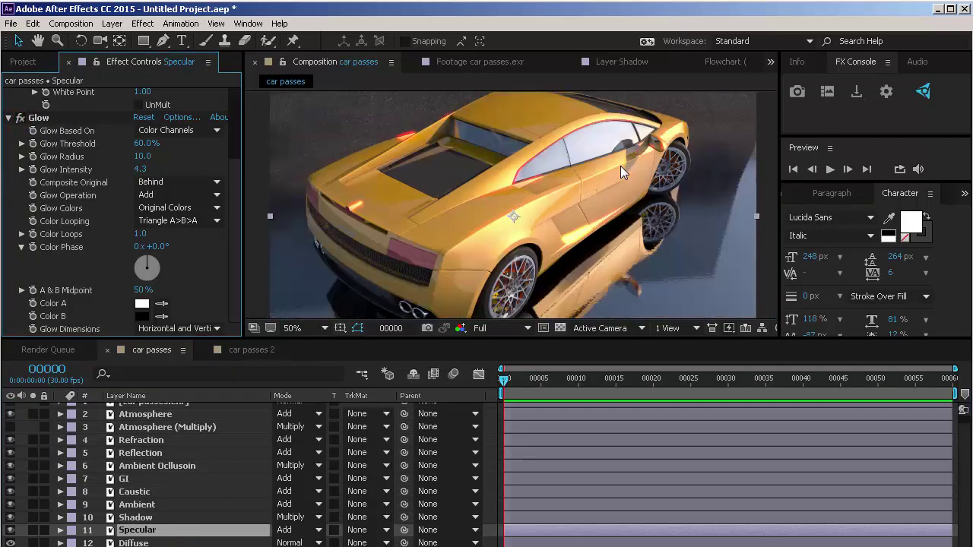
left_click_drag(556, 190, 473, 141)
- Try Screen glow blending, then set the Glow Operation to Add
left_click(180, 195)
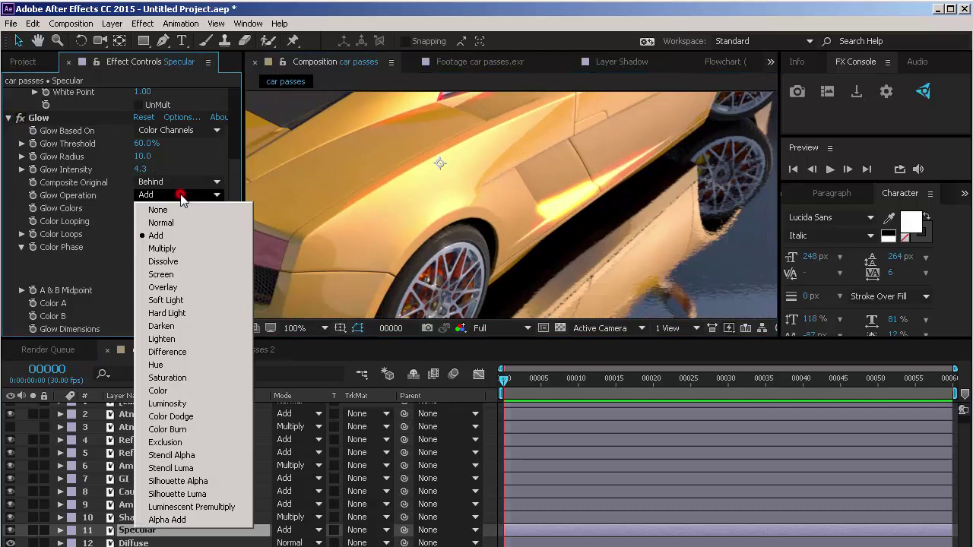
left_click(196, 274)
scroll(653, 192, "up", 1)
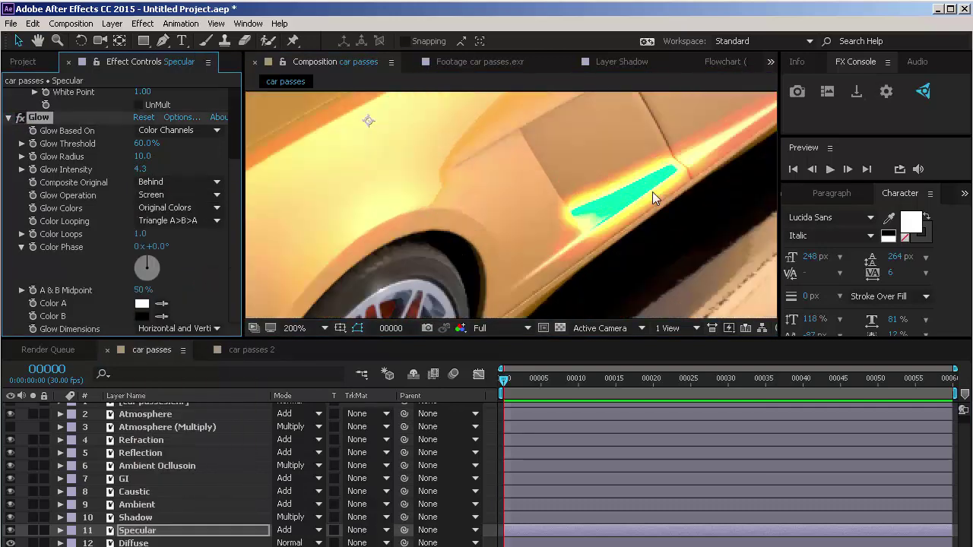
left_click(161, 195)
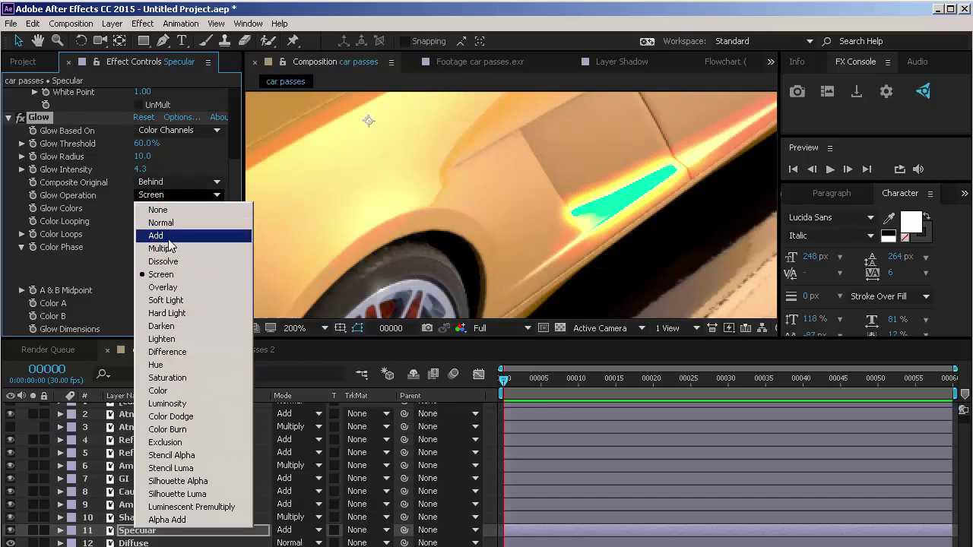
left_click(174, 236)
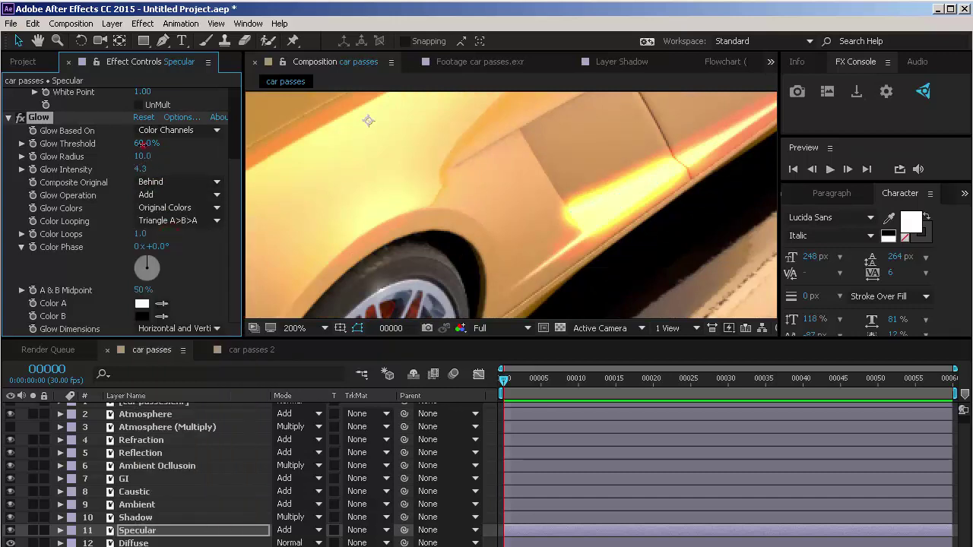
- Tune the glow to 47.8% threshold, 87 radius and 1.0 intensity
mouse_move(142, 143)
left_mouse_down()
mouse_move(194, 119)
mouse_move(140, 156)
mouse_move(337, 129)
left_mouse_up()
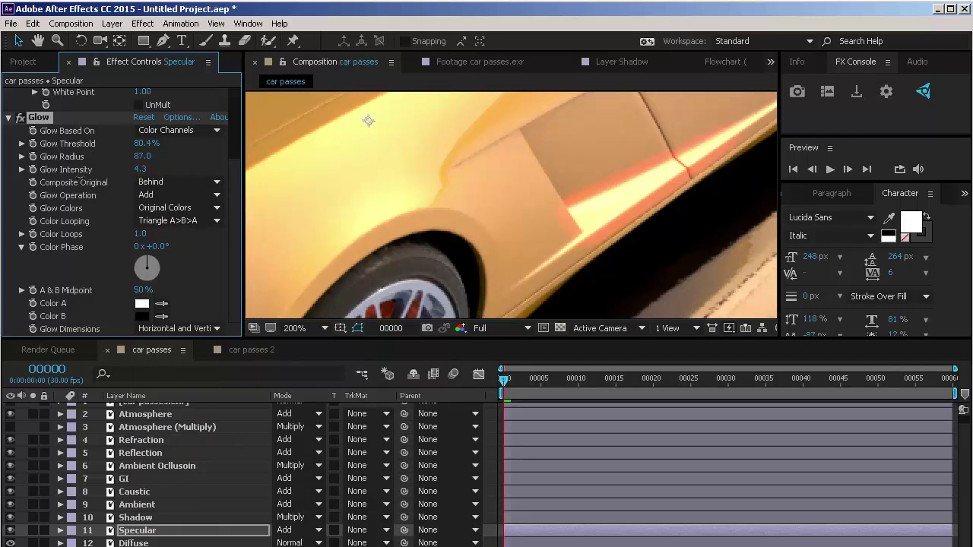
left_click_drag(139, 169, 129, 169)
scroll(676, 215, "down", 1)
scroll(668, 213, "down", 1)
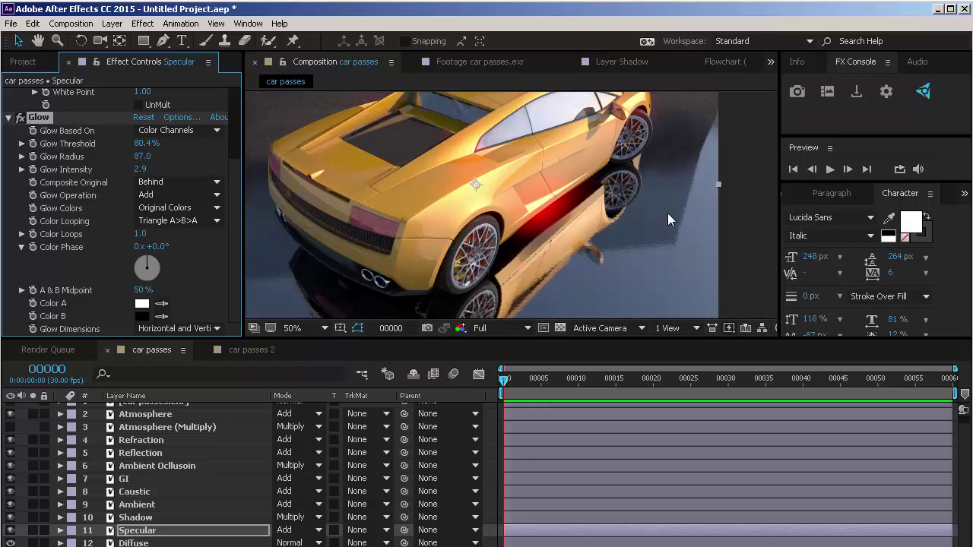
scroll(668, 213, "up", 2)
left_click_drag(143, 168, 18, 166)
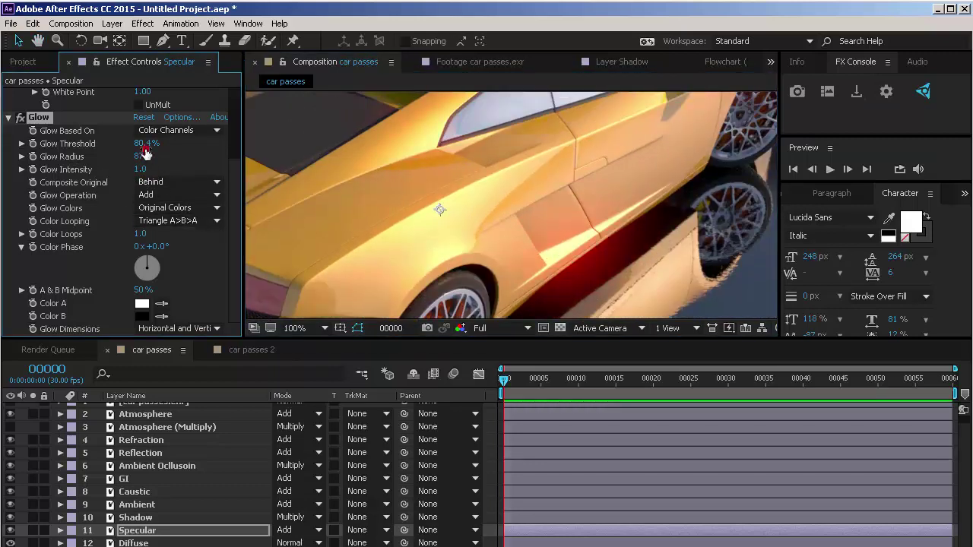
mouse_move(145, 149)
left_mouse_down()
mouse_move(76, 149)
mouse_move(144, 149)
left_mouse_up()
scroll(535, 197, "down", 2)
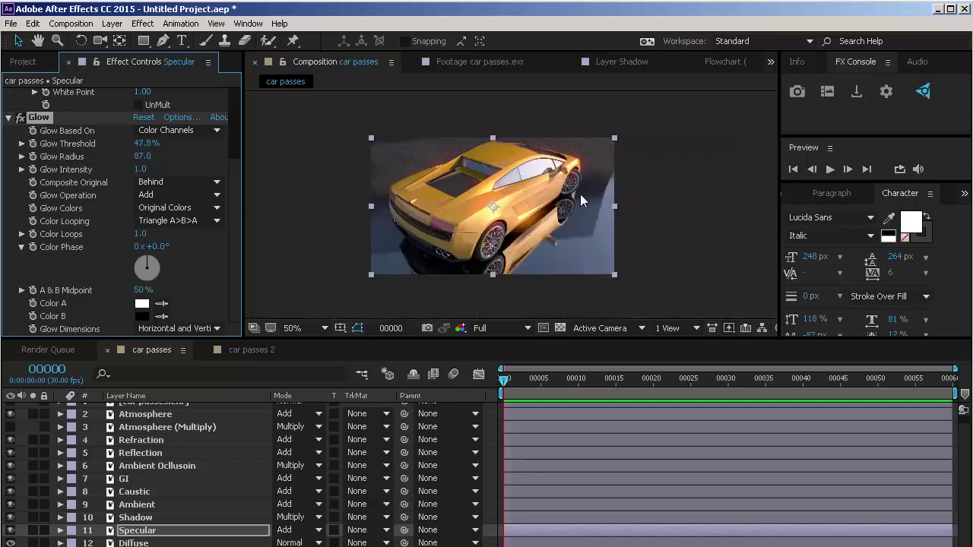
scroll(581, 194, "up", 2)
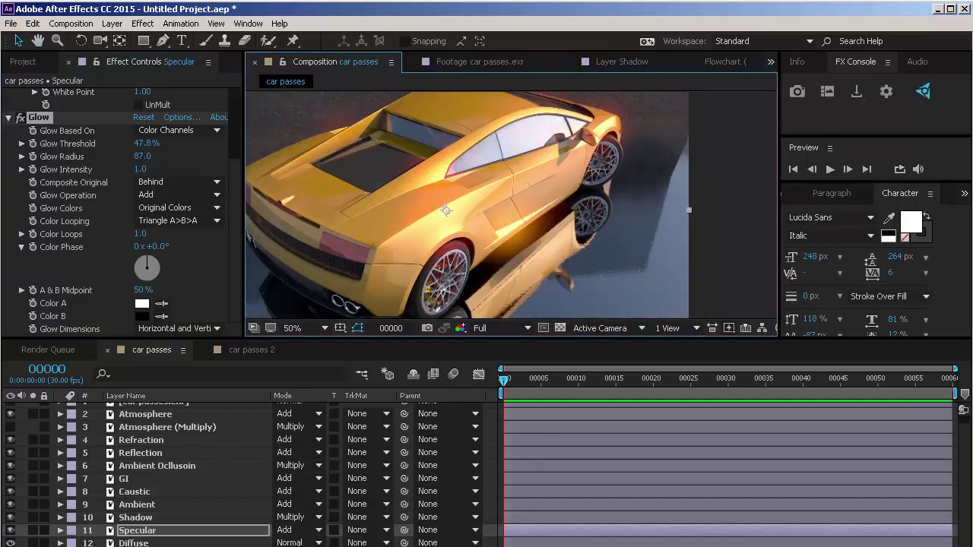